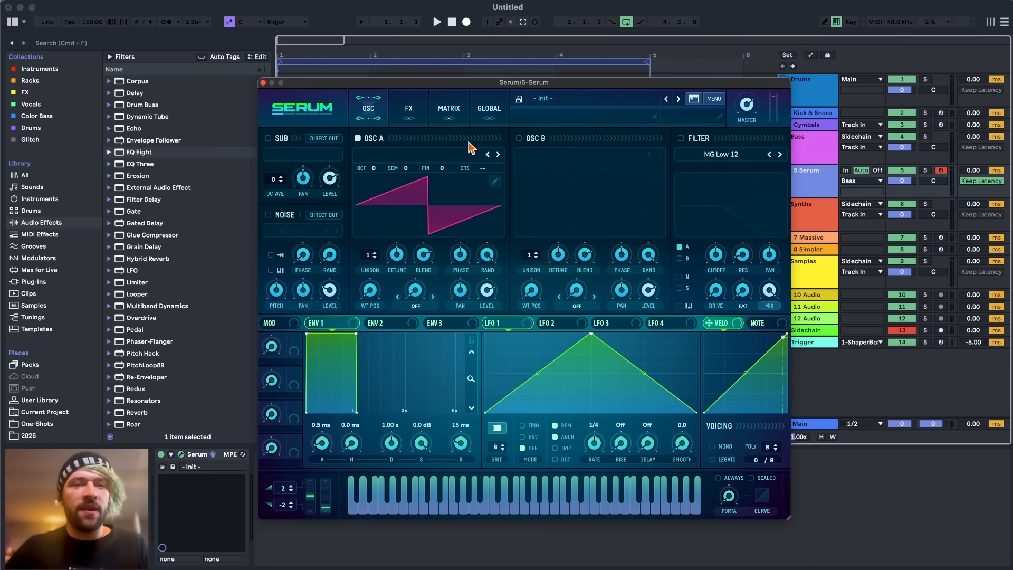
# Step: Audition the initial patch and raise oscillator A's unison to 4 voices
pyautogui.press('a')
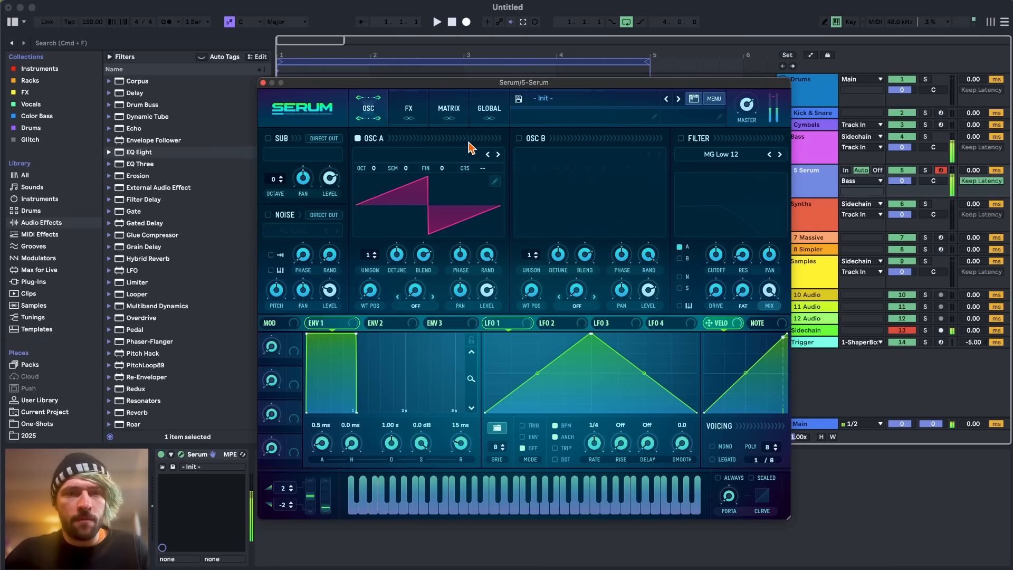
pyautogui.click(375, 254)
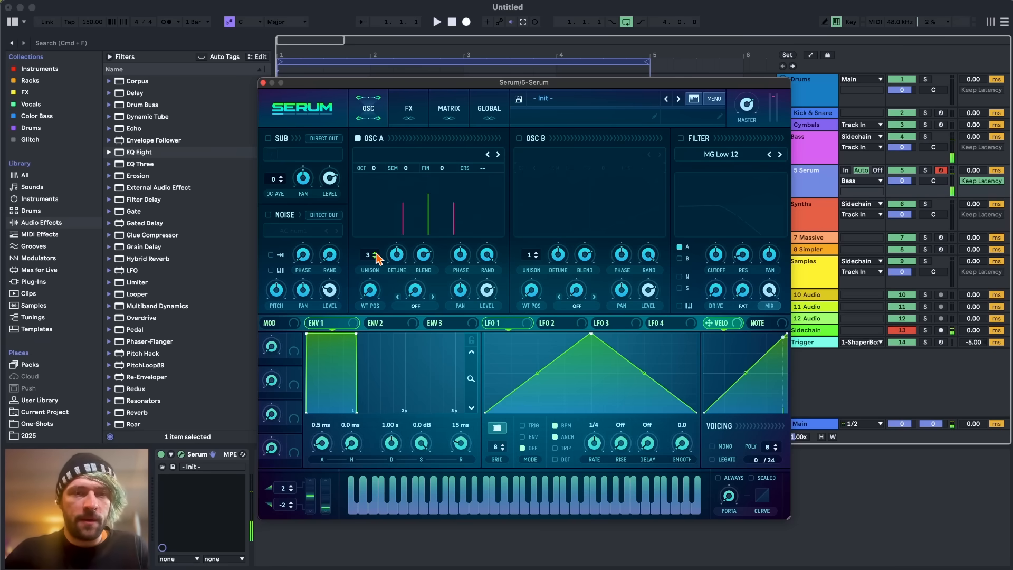
# Step: Enable the Hyper/Dimension, Distortion, Flanger, Phaser and Chorus effects, and lower the Phaser, Chorus and Flanger mix amounts
pyautogui.click(408, 108)
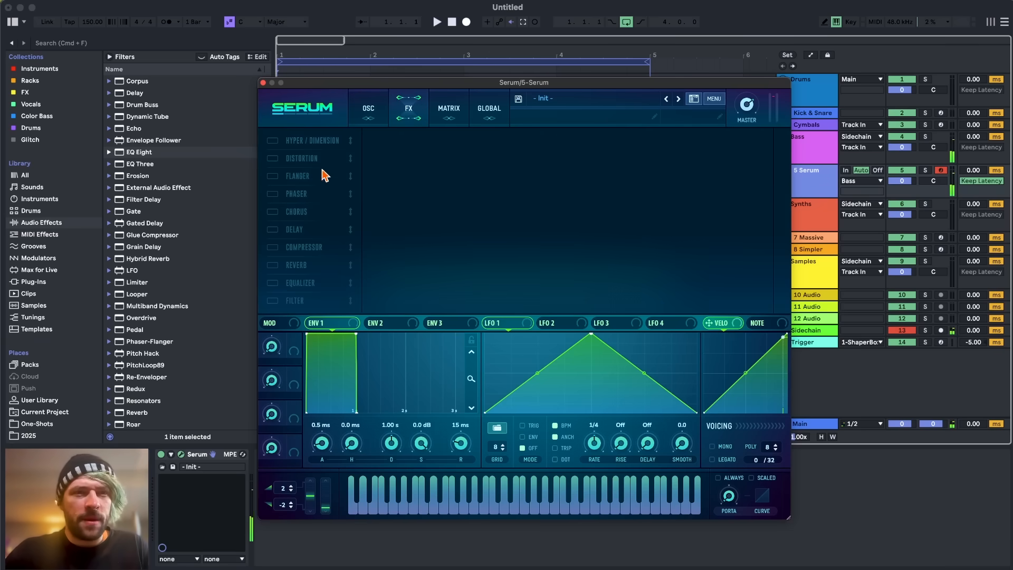
pyautogui.click(273, 141)
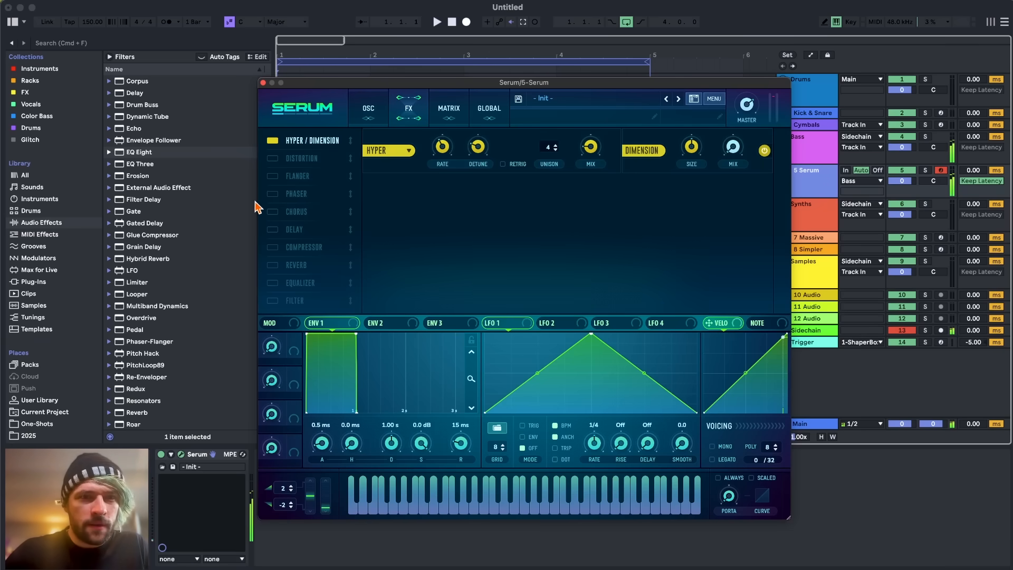
pyautogui.click(273, 176)
pyautogui.click(273, 194)
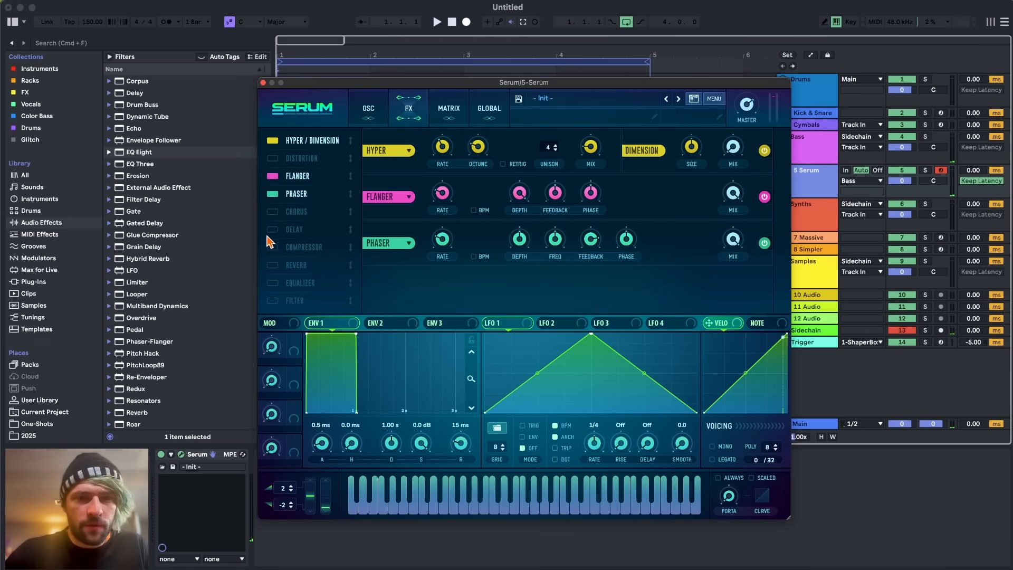
pyautogui.click(274, 212)
pyautogui.moveTo(734, 240); pyautogui.dragTo(733, 264)
pyautogui.moveTo(714, 308); pyautogui.dragTo(711, 323)
pyautogui.moveTo(732, 193); pyautogui.dragTo(731, 264)
pyautogui.click(272, 159)
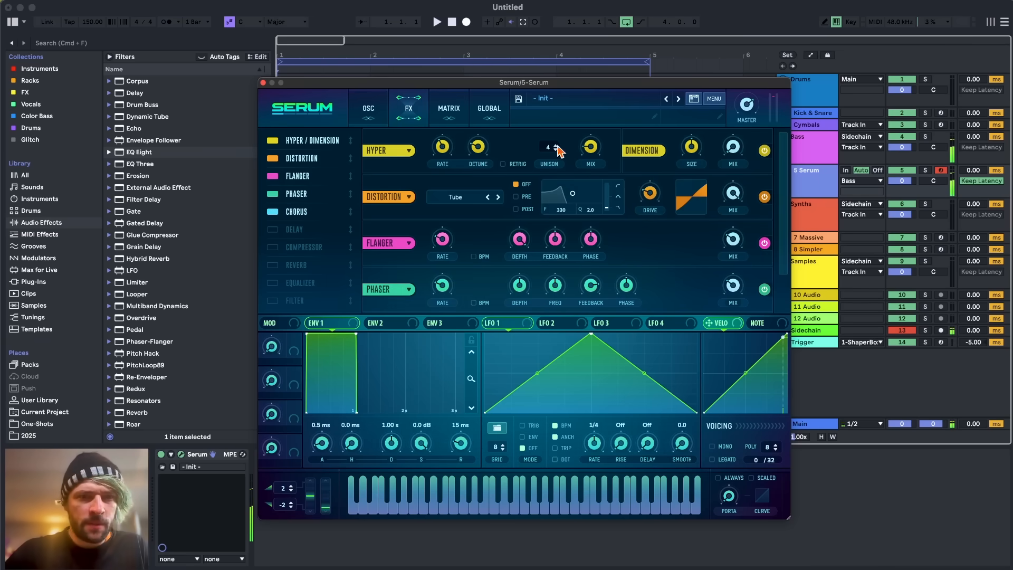
# Step: Modulate oscillator A's detune with LFO 1 running at a 2 bar rate
pyautogui.click(369, 108)
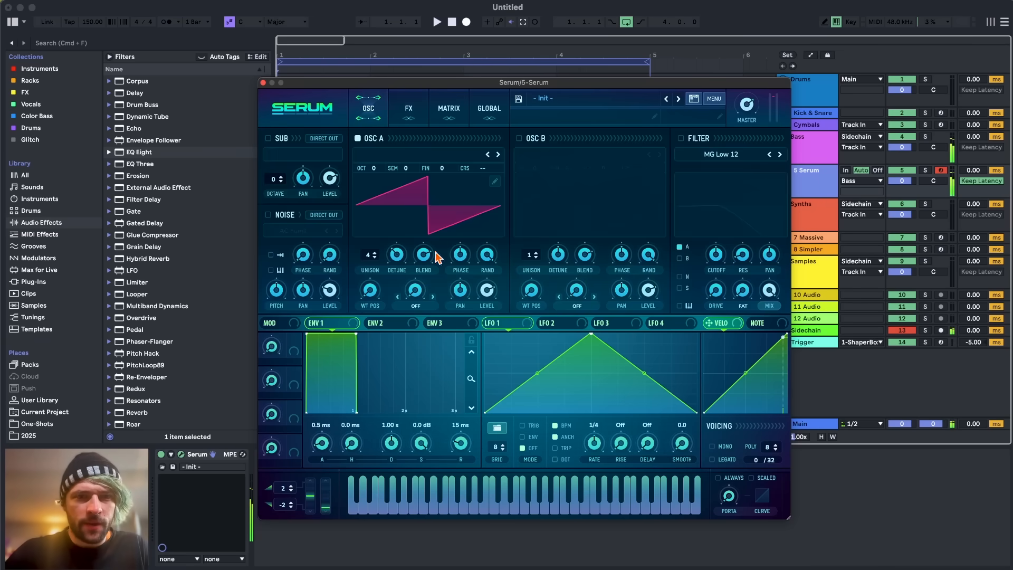
pyautogui.click(490, 110)
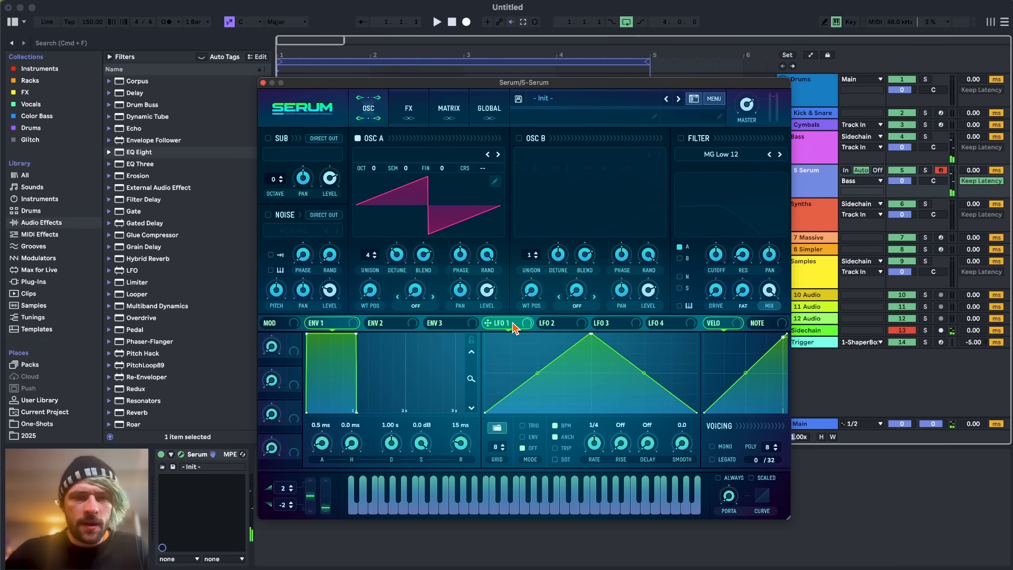
pyautogui.moveTo(515, 323); pyautogui.dragTo(391, 240)
pyautogui.moveTo(602, 448); pyautogui.dragTo(597, 461)
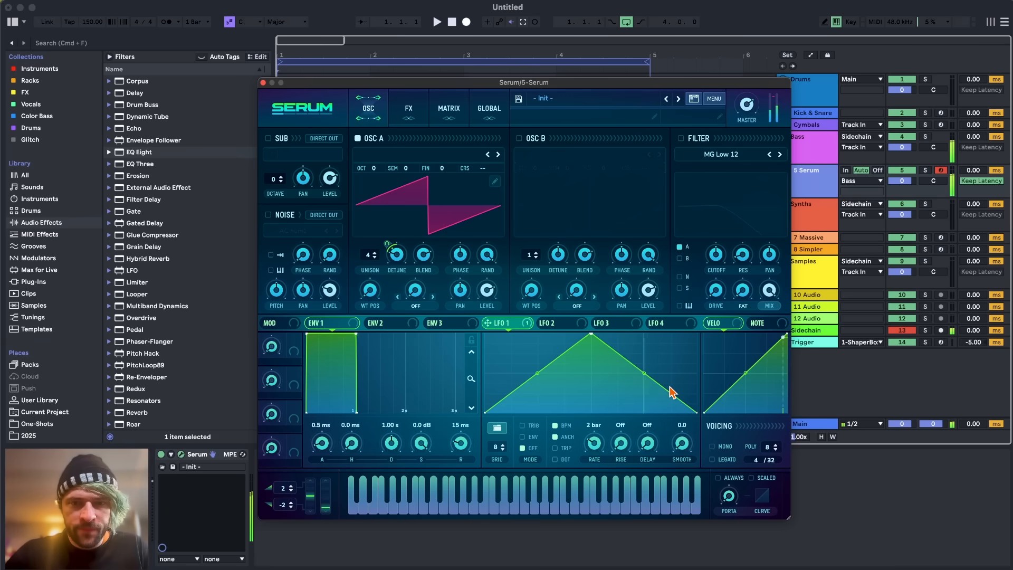
# Step: Enable the sub oscillator and modulate its level with LFO 2, shaped to start flat and run without BPM sync
pyautogui.click(267, 138)
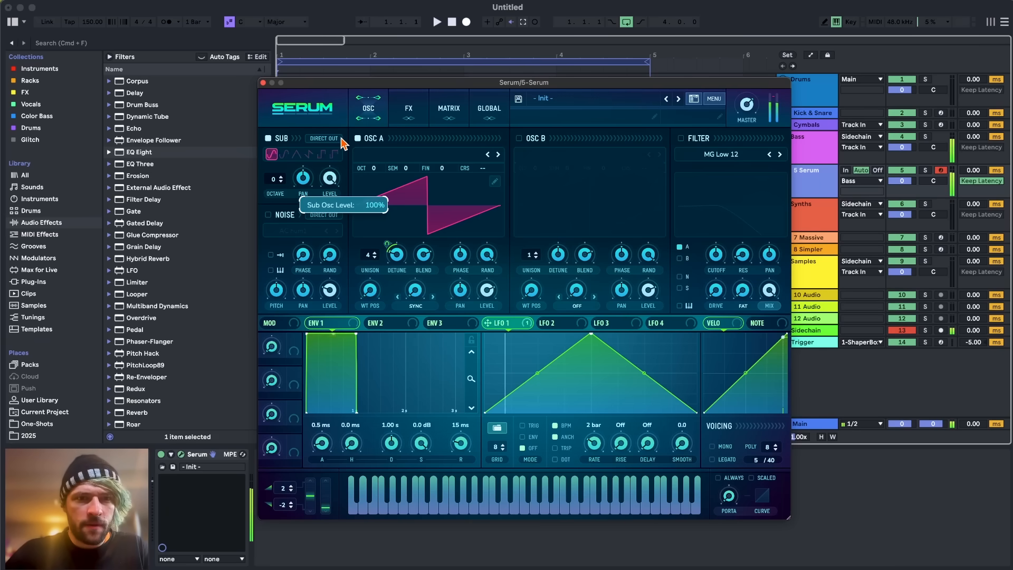
pyautogui.moveTo(543, 323); pyautogui.dragTo(328, 177)
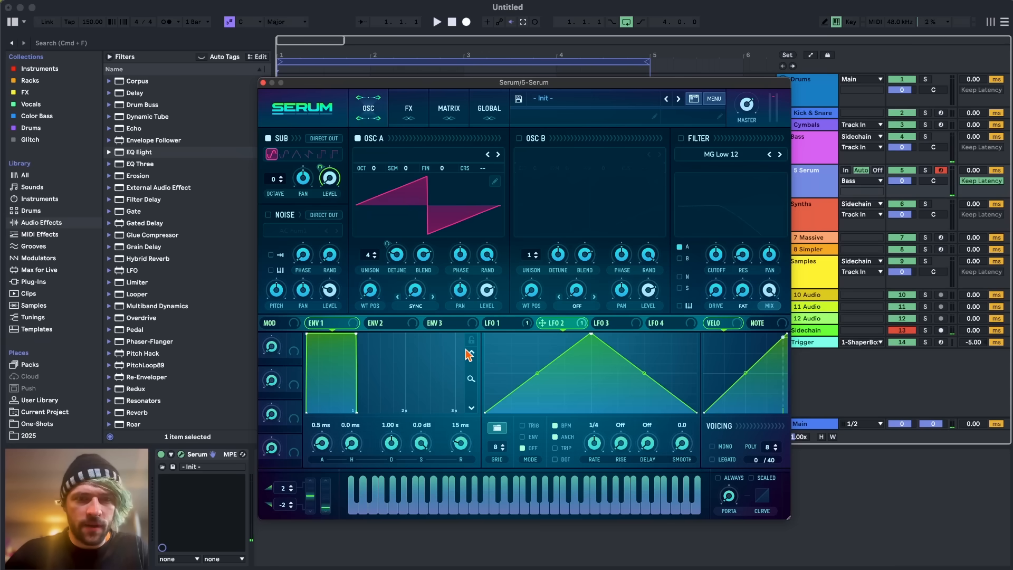
pyautogui.doubleClick(556, 412)
pyautogui.click(555, 425)
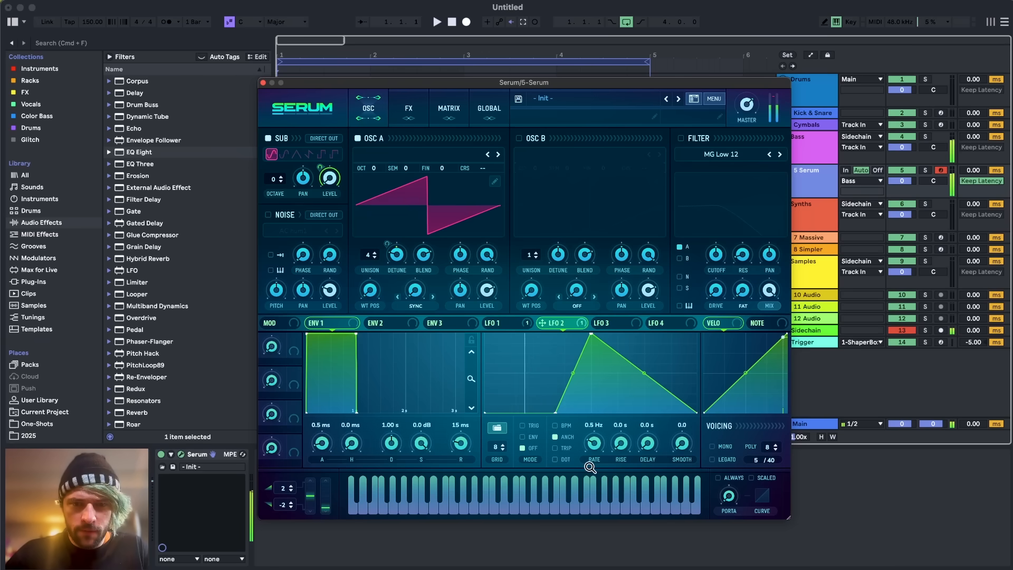
# Step: Enable the noise oscillator and modulate its level with LFO 3
pyautogui.click(268, 215)
pyautogui.moveTo(597, 323); pyautogui.dragTo(330, 290)
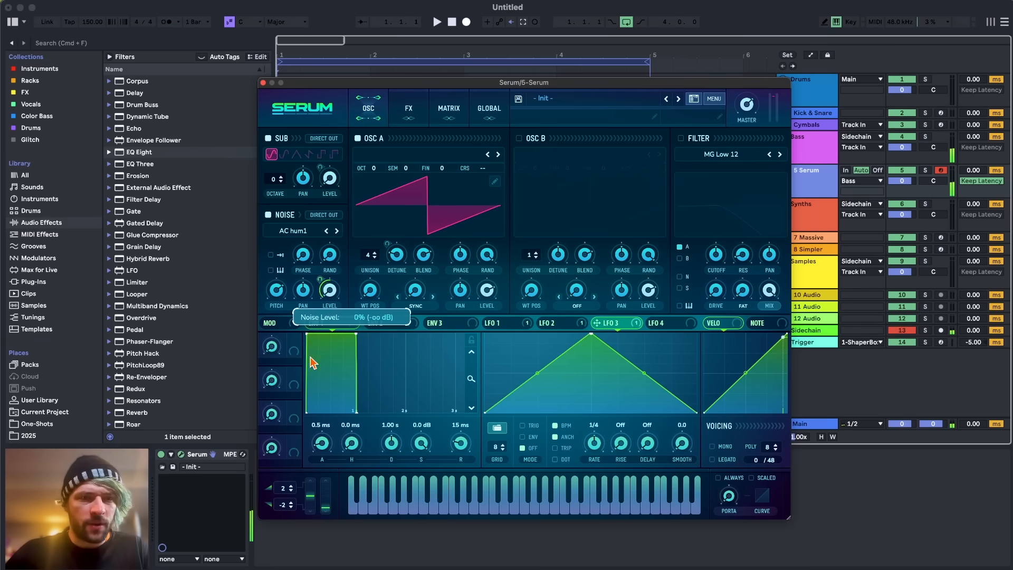
# Step: Reshape LFO 3 into two uneven peaks after a flat start, running without BPM sync at 0.4 Hz
pyautogui.doubleClick(543, 407)
pyautogui.moveTo(591, 334); pyautogui.dragTo(556, 334)
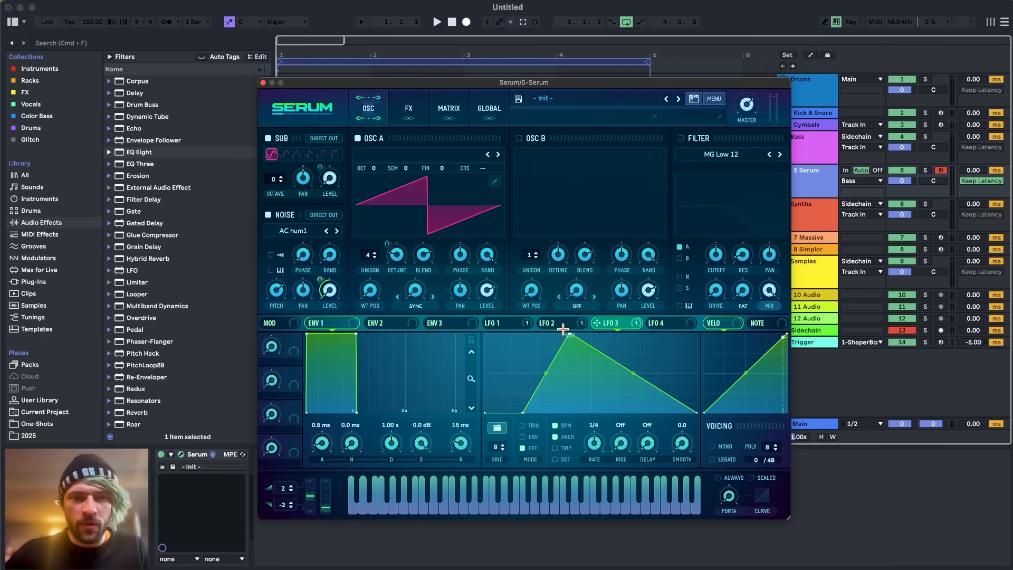
pyautogui.doubleClick(615, 389)
pyautogui.moveTo(615, 388); pyautogui.dragTo(603, 461)
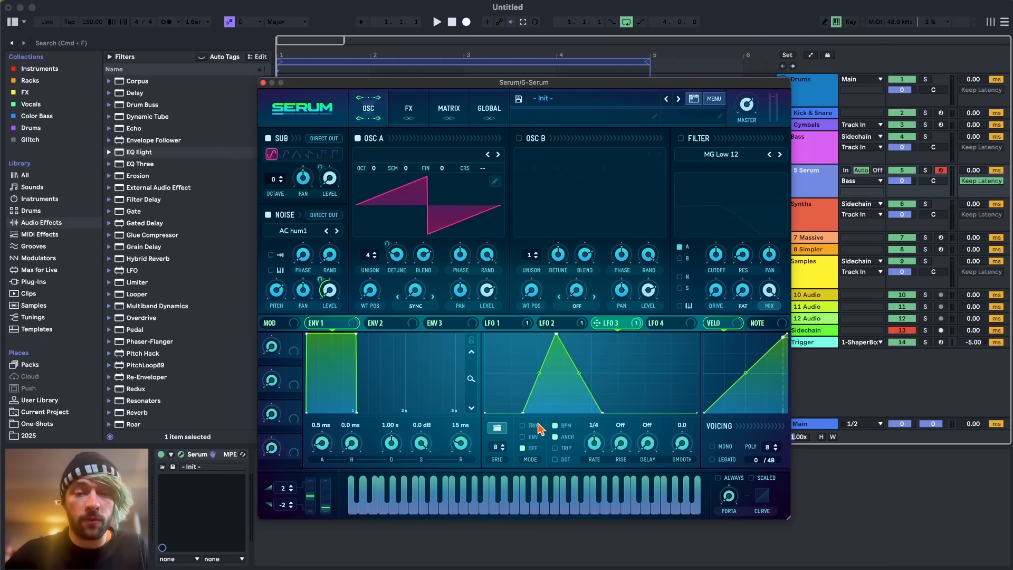
pyautogui.click(523, 448)
pyautogui.click(556, 425)
pyautogui.moveTo(594, 446); pyautogui.dragTo(593, 464)
# Step: Set the filter type to Notch 24 and modulate its cutoff with LFO 4, running without BPM sync at 0.2 Hz
pyautogui.click(721, 154)
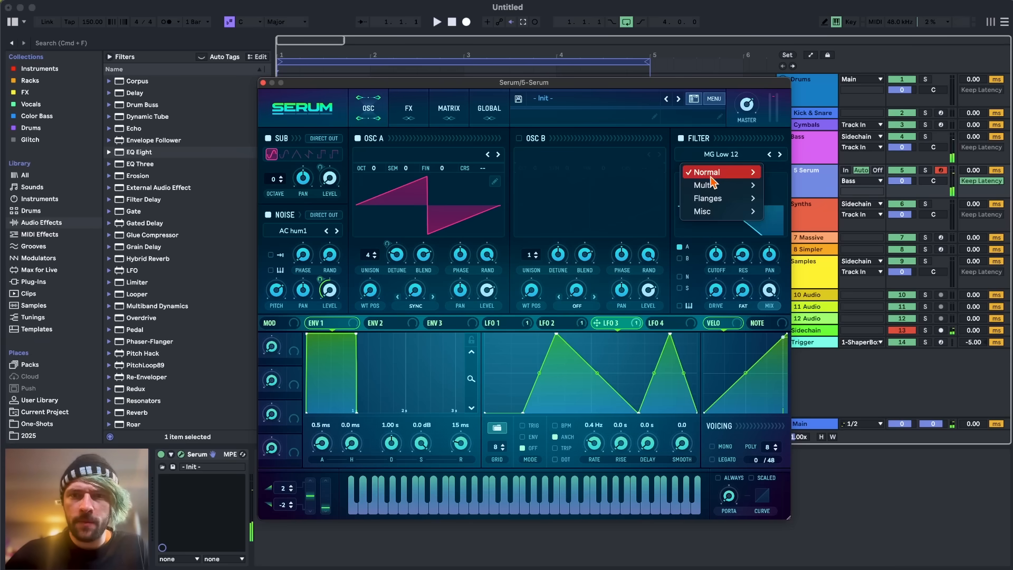
pyautogui.click(791, 394)
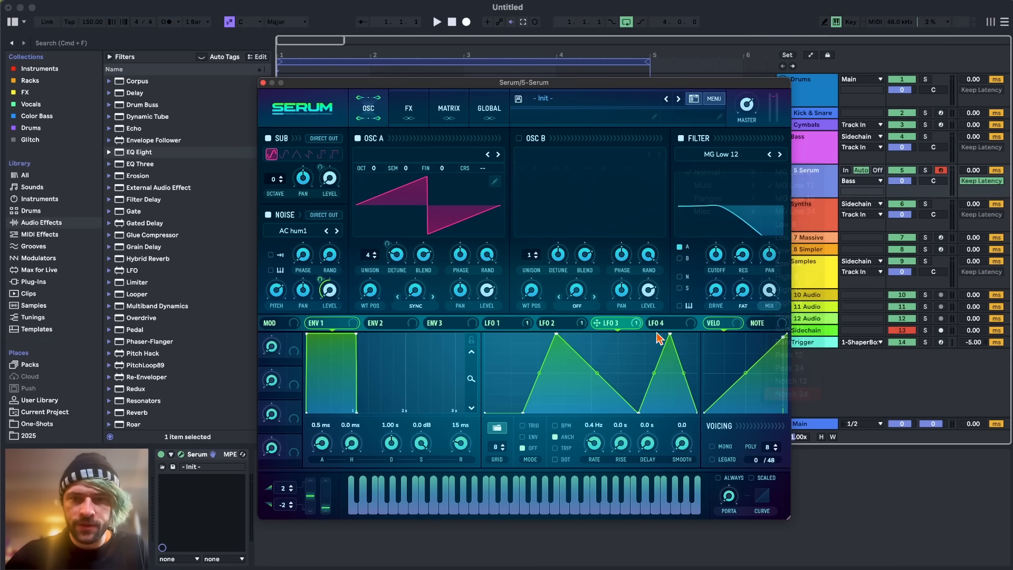
pyautogui.moveTo(652, 323); pyautogui.dragTo(716, 255)
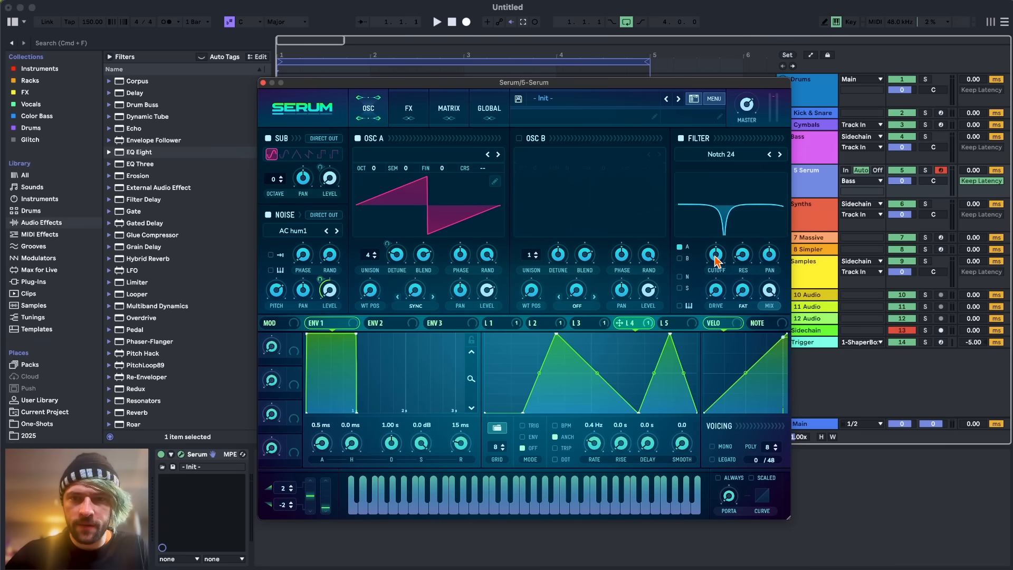
pyautogui.click(556, 425)
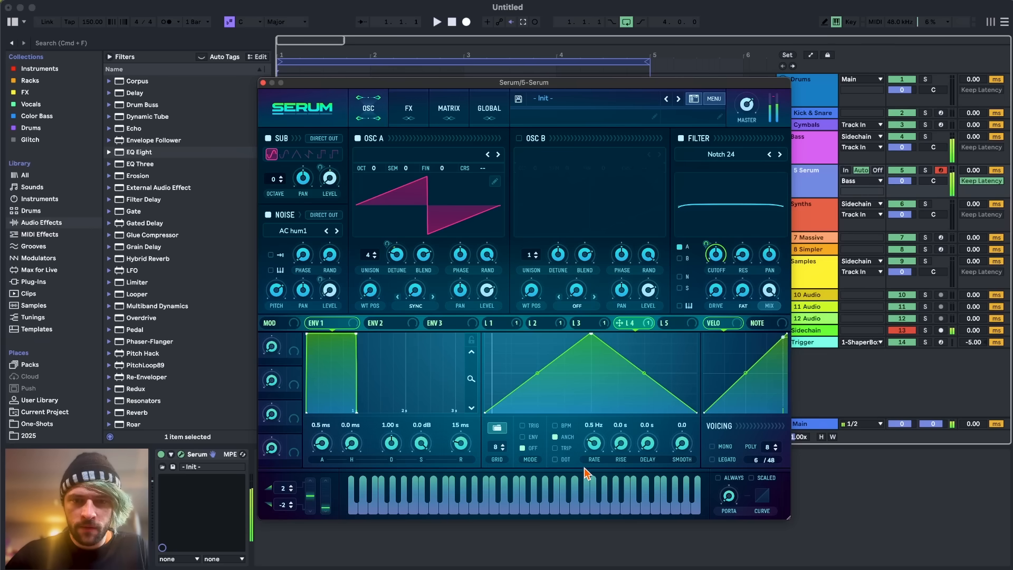
pyautogui.moveTo(584, 472); pyautogui.dragTo(587, 478)
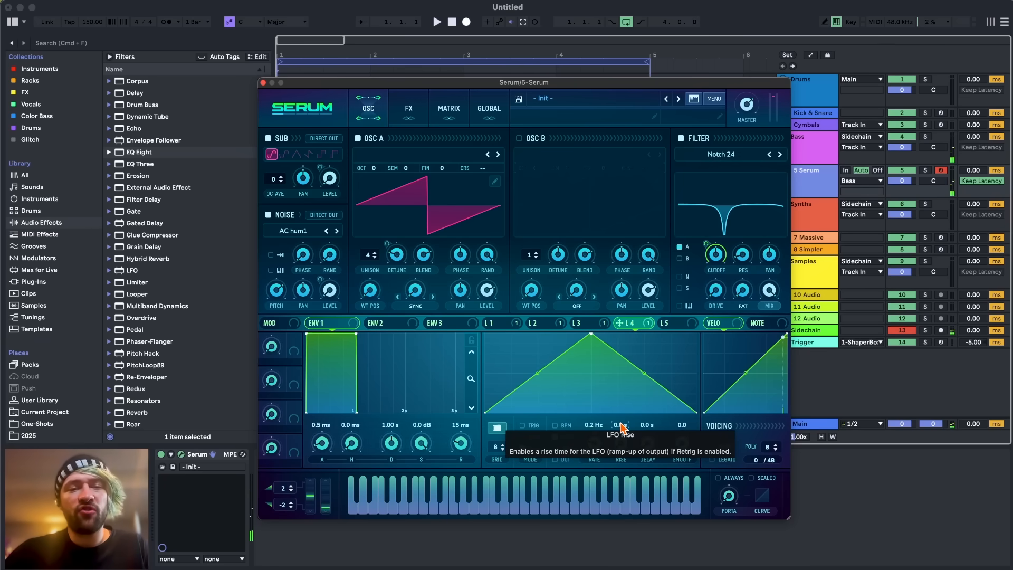
# Step: Review LFO 1's settings and the Serum effects rack
pyautogui.click(507, 323)
pyautogui.click(412, 109)
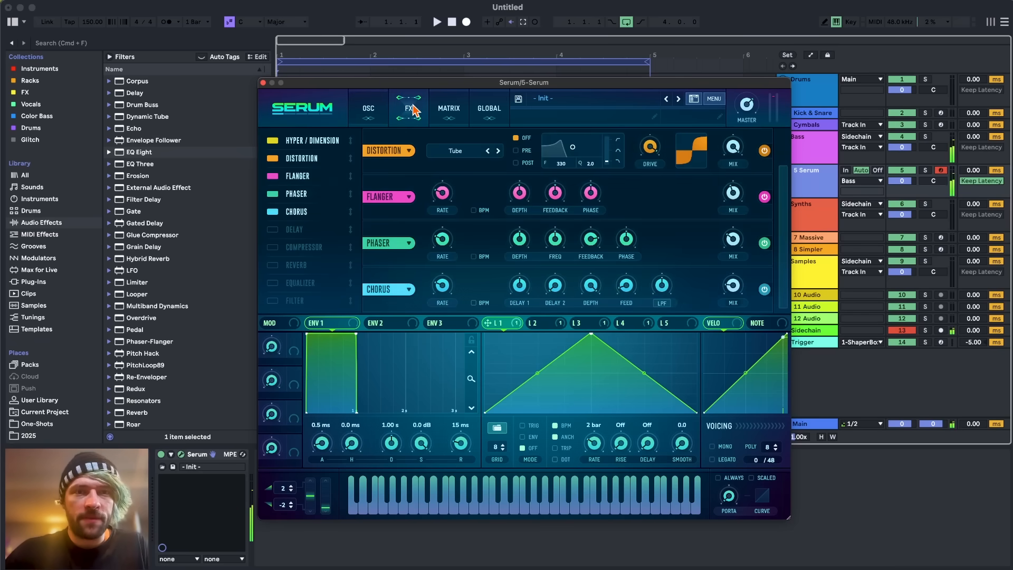
pyautogui.scroll(2, 781, 134)
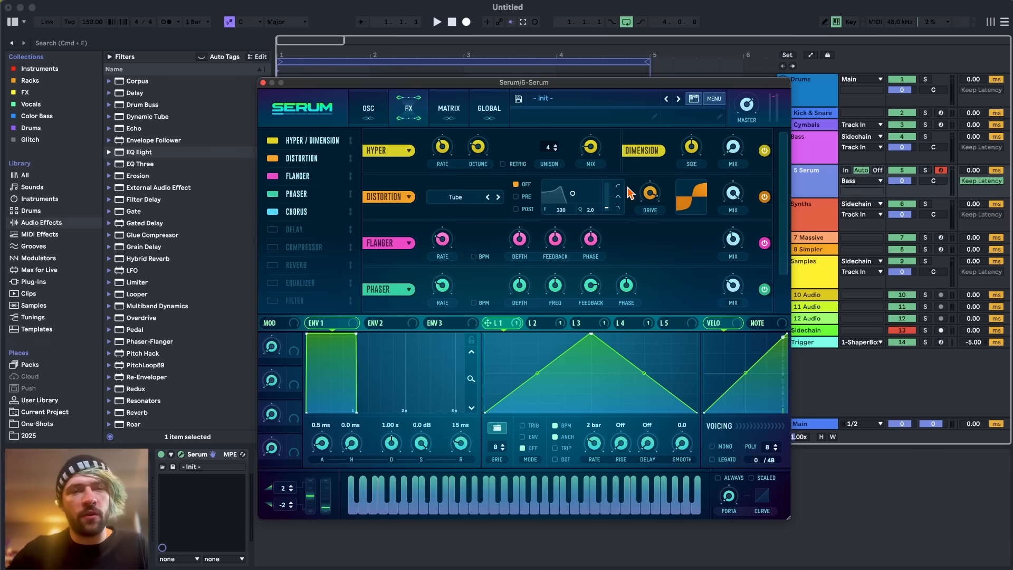
# Step: Close the synth window and create an 8-bar MIDI clip with a sustained note on the Serum track
pyautogui.click(263, 83)
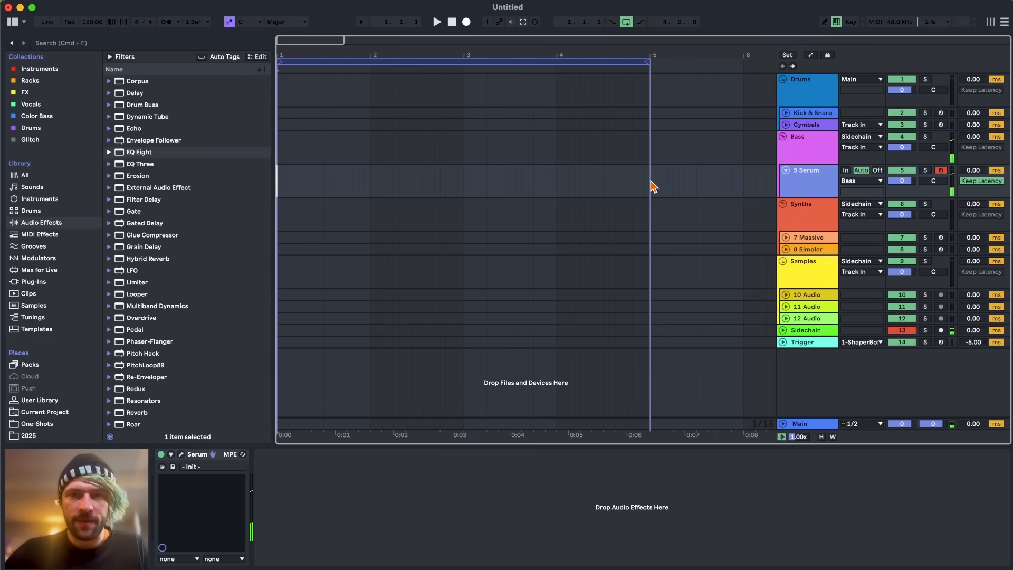
pyautogui.scroll(-3, 659, 185)
pyautogui.moveTo(460, 180); pyautogui.dragTo(206, 174)
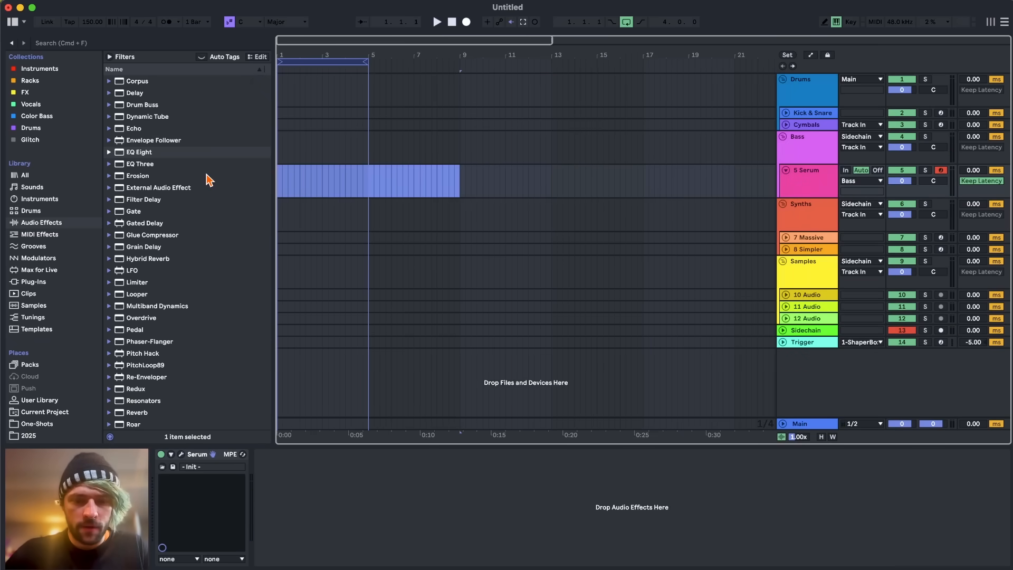
pyautogui.press('super+shift+m')
pyautogui.scroll(-15, 437, 499)
pyautogui.click(407, 480)
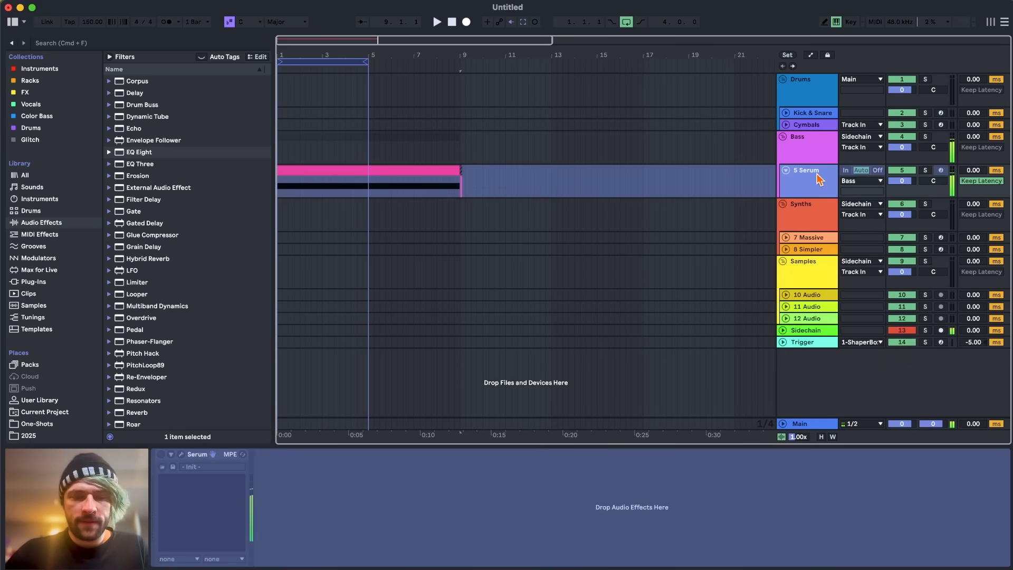
# Step: Add an audio track for the frozen Serum clip and load the frozen audio into the Simpler track
pyautogui.press('super+t')
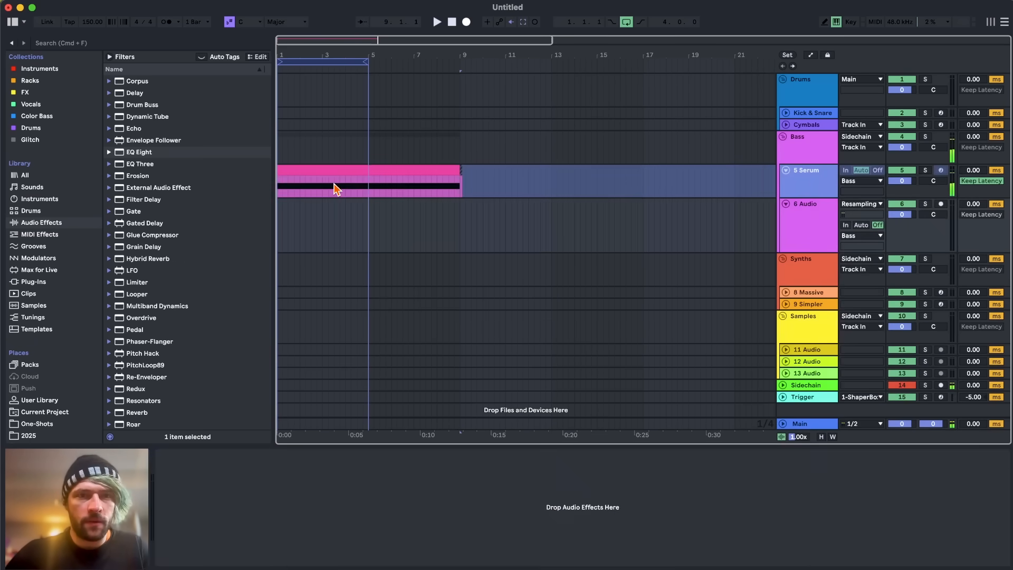
pyautogui.click(329, 173)
pyautogui.moveTo(329, 173); pyautogui.dragTo(299, 507)
pyautogui.click(817, 304)
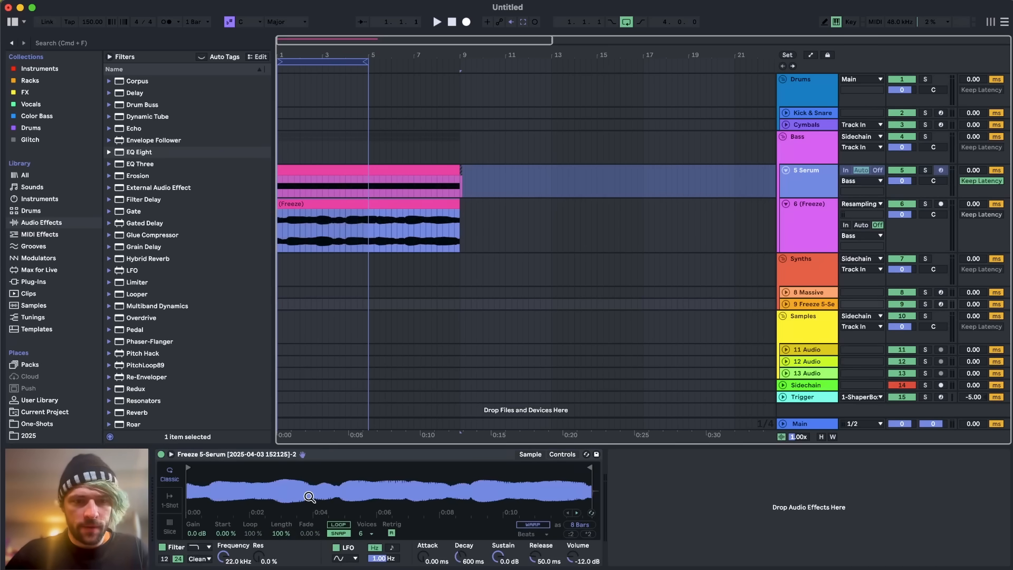
# Step: Limit Simpler to 1 voice and set its glide mode to Glide with a time of 209 ms
pyautogui.click(209, 473)
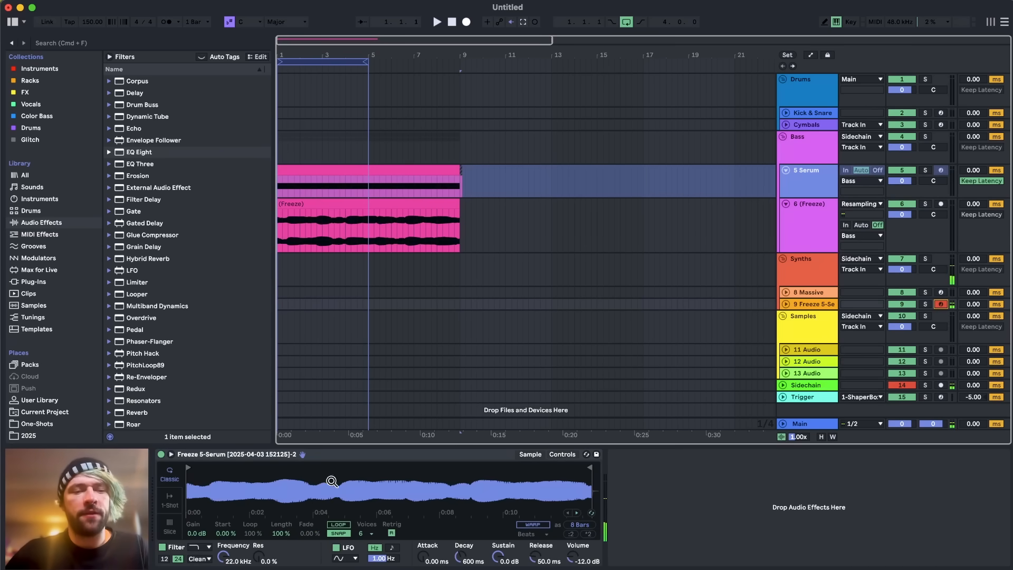
pyautogui.click(371, 534)
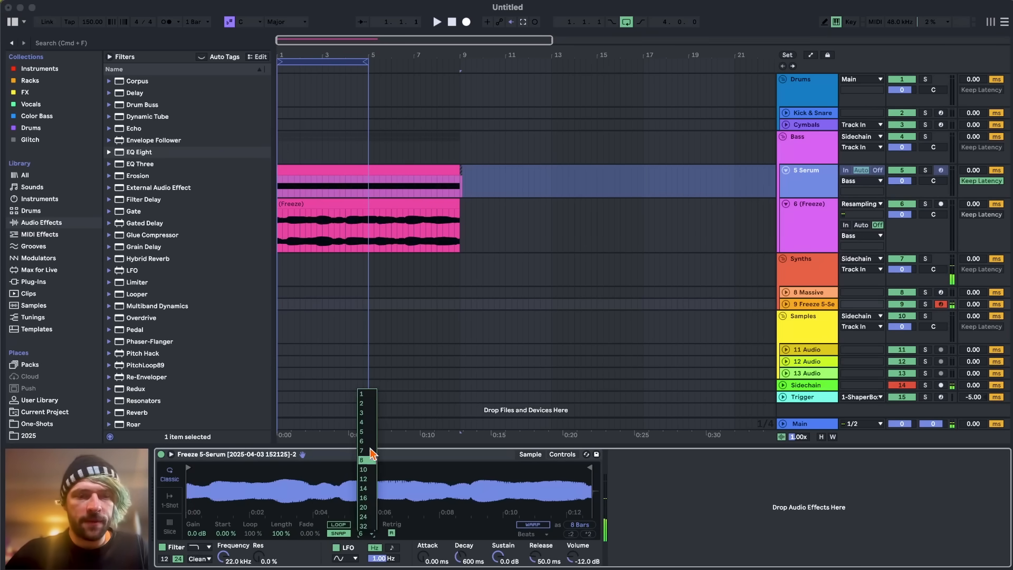
pyautogui.click(366, 403)
pyautogui.click(562, 454)
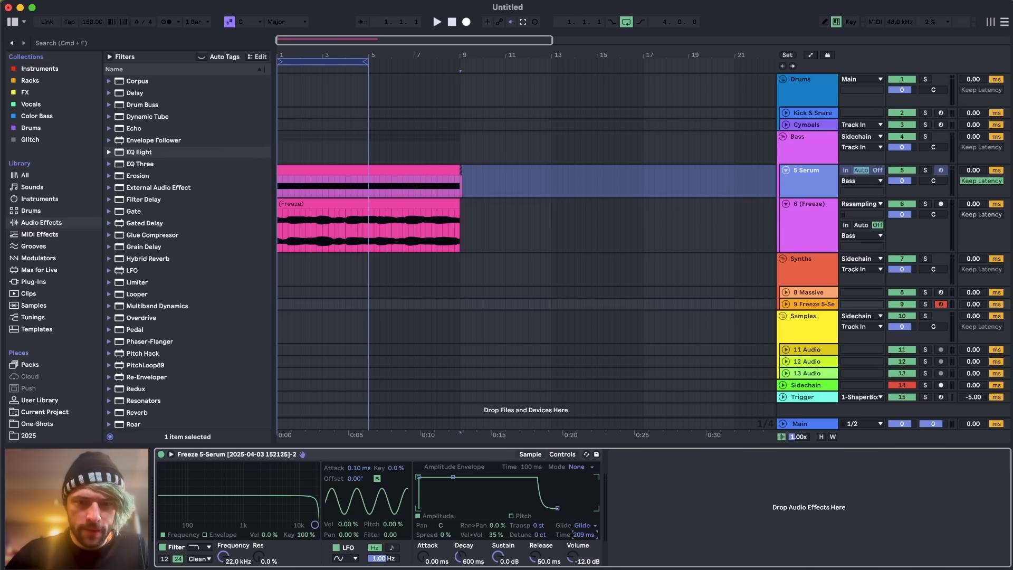
pyautogui.click(530, 455)
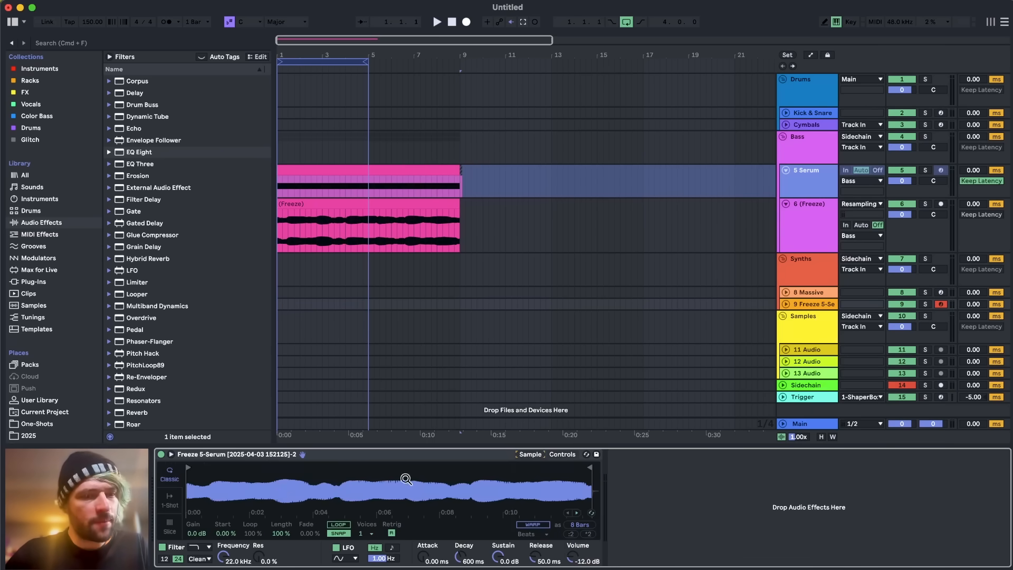
# Step: Loop a short sample section in Simpler with snap off, using start 11.7%, length 2.62% and fade 100%
pyautogui.click(340, 525)
pyautogui.click(341, 533)
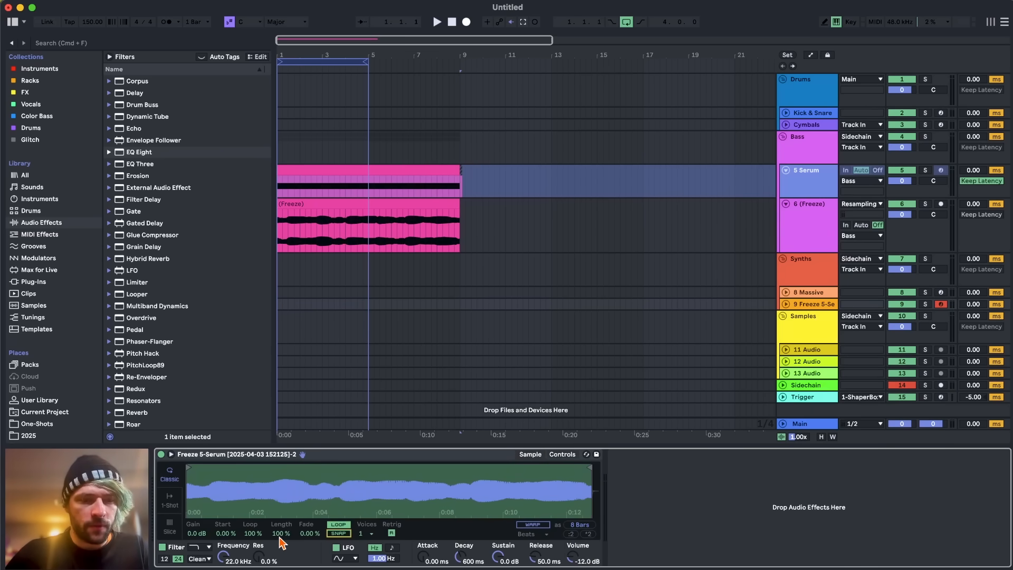
pyautogui.moveTo(280, 539); pyautogui.dragTo(280, 568)
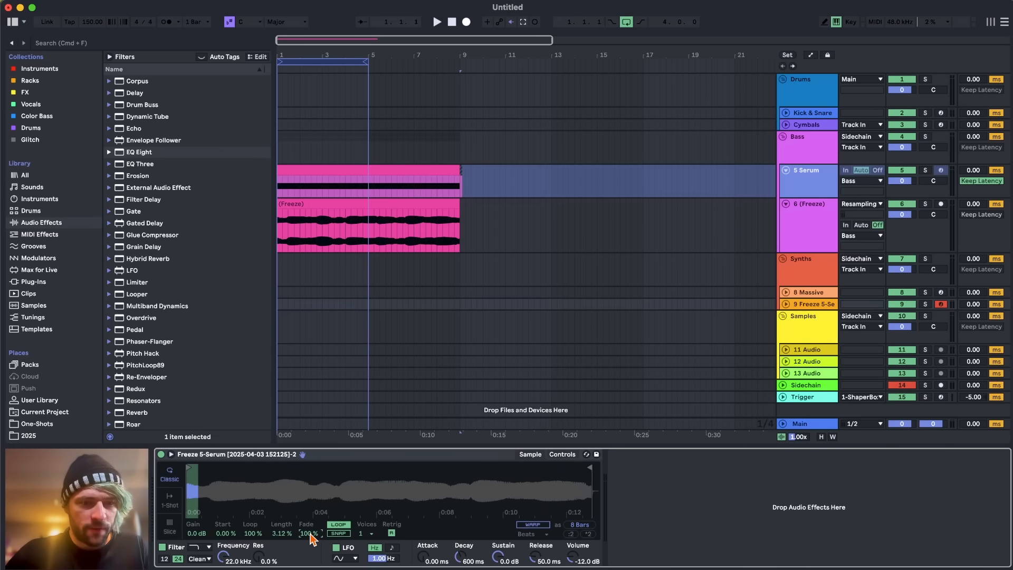
pyautogui.moveTo(223, 533)
pyautogui.mouseDown()
pyautogui.moveTo(222, 504)
pyautogui.moveTo(222, 538)
pyautogui.mouseUp()
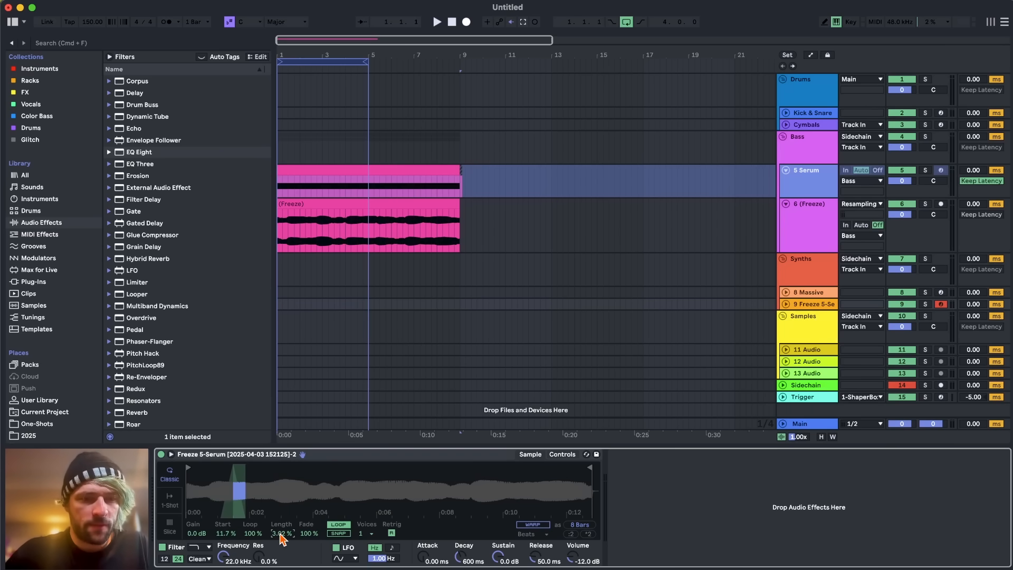
pyautogui.moveTo(282, 535); pyautogui.dragTo(282, 541)
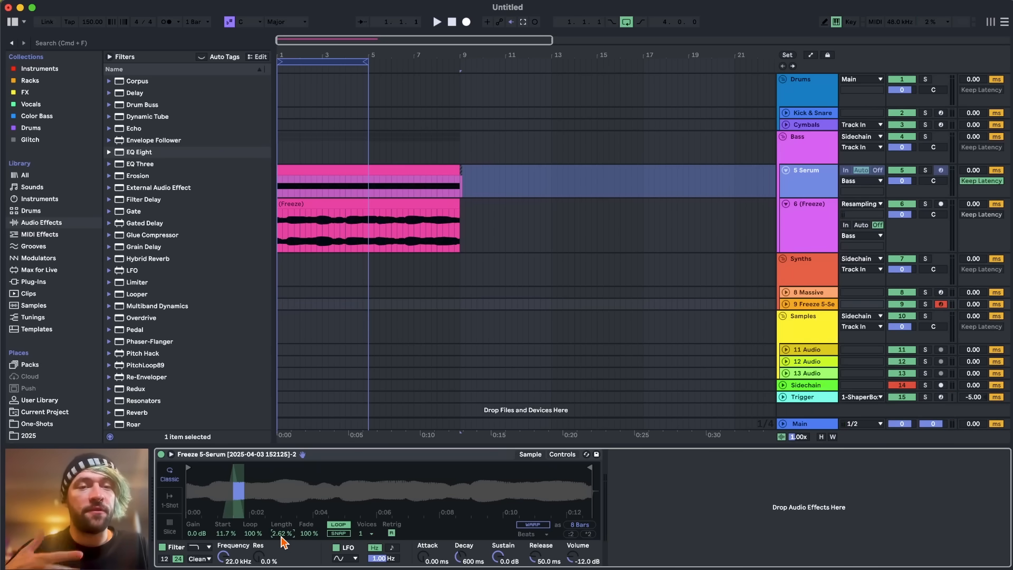
# Step: Play a test note on the resampled instrument and add an EQ Eight after Simpler
pyautogui.press('a')
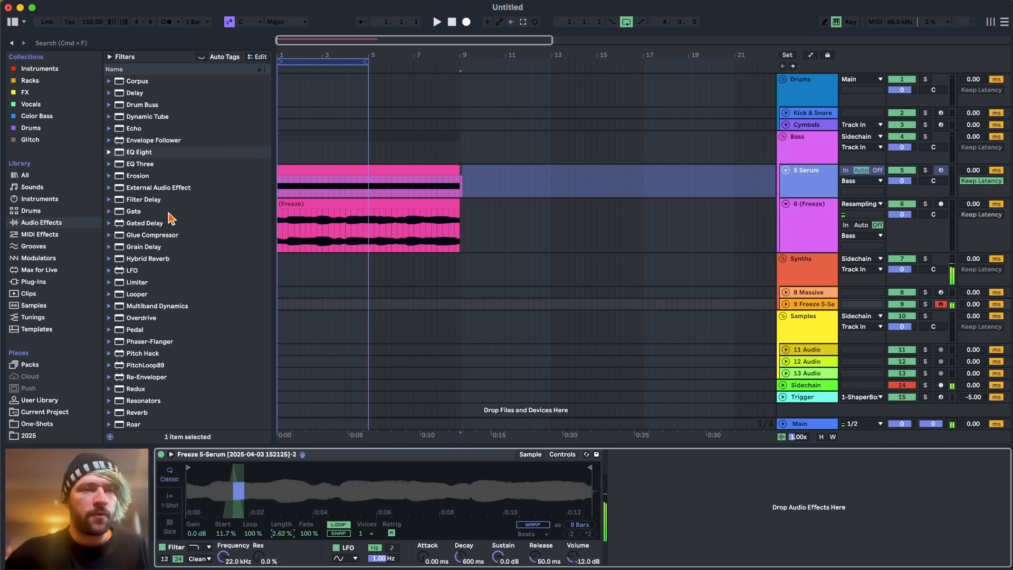
pyautogui.moveTo(140, 152); pyautogui.dragTo(689, 566)
pyautogui.click(649, 560)
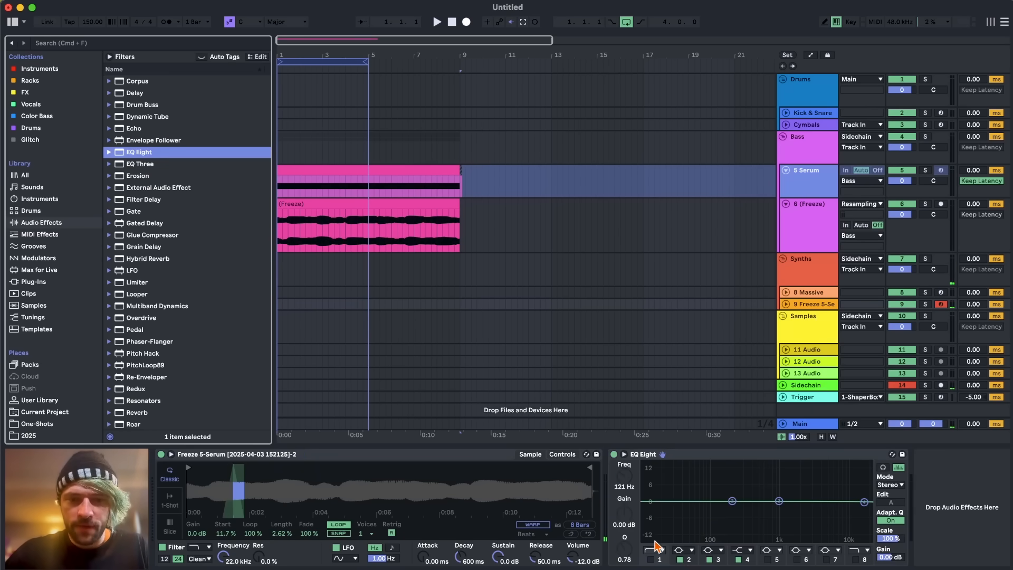
# Step: Switch Simpler's filter to the notch type and set it to 257 Hz with 59% resonance while playing a note
pyautogui.press('a')
pyautogui.click(202, 547)
pyautogui.click(198, 565)
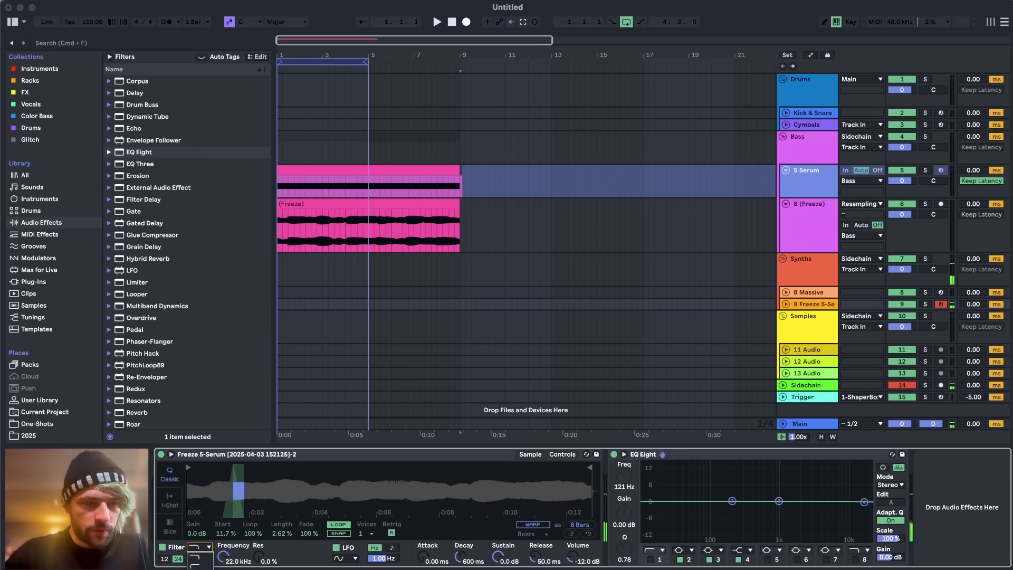
pyautogui.click(562, 455)
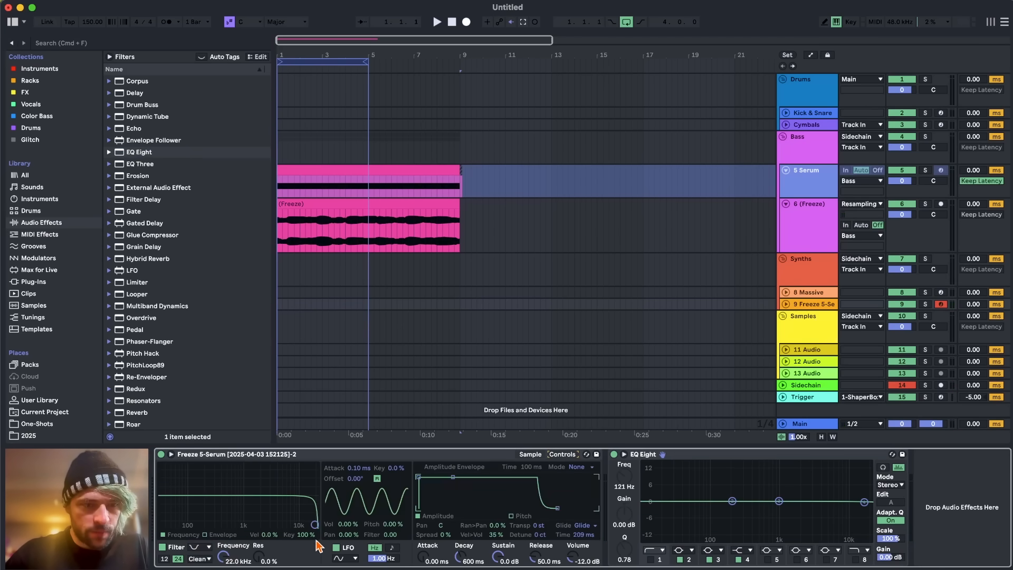
pyautogui.press('a')
pyautogui.moveTo(225, 558)
pyautogui.mouseDown()
pyautogui.moveTo(225, 569)
pyautogui.moveTo(257, 549)
pyautogui.moveTo(225, 562)
pyautogui.mouseUp()
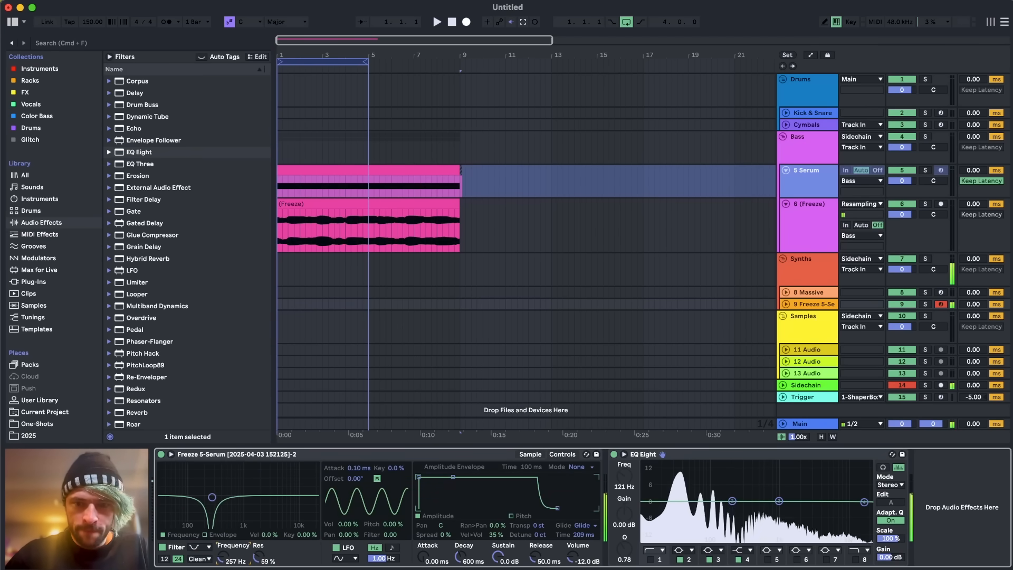
# Step: Add Multiband Dynamics and a Saturator after the EQ, using the Bass Shaper curve with -4.3 dB threshold, 15 dB drive and -10 dB output
pyautogui.scroll(-5, 181, 282)
pyautogui.doubleClick(157, 151)
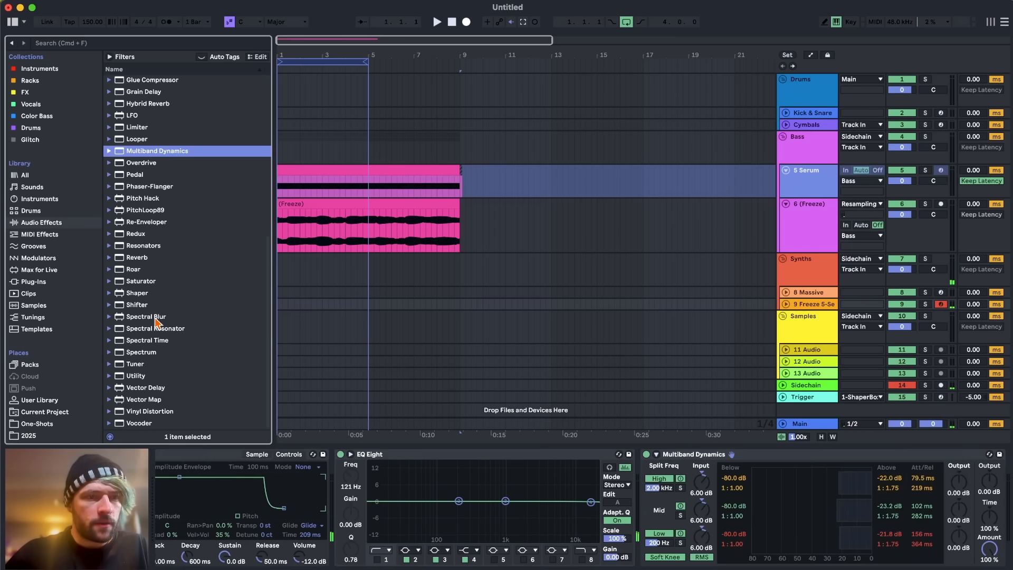
pyautogui.doubleClick(139, 281)
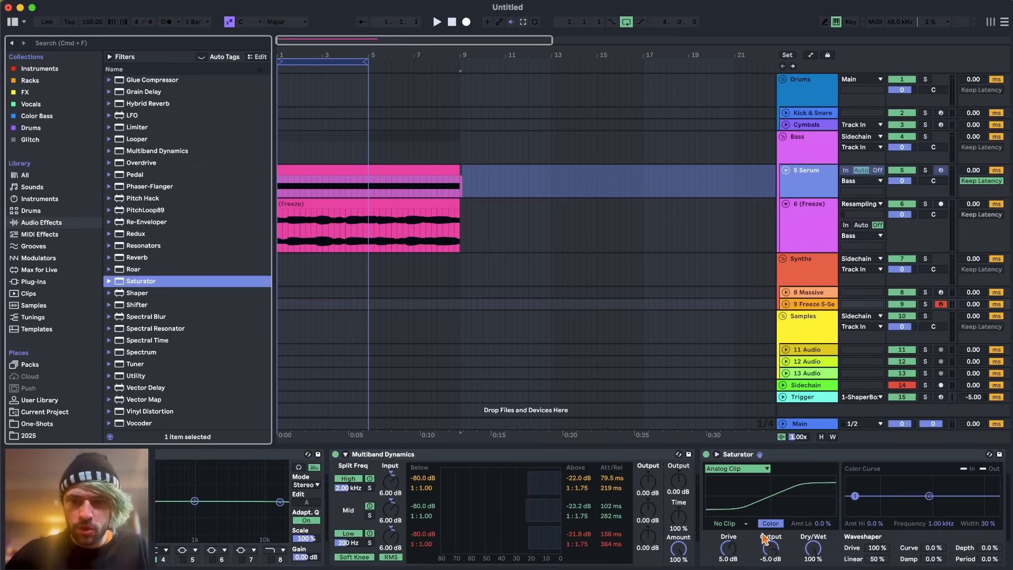
pyautogui.click(735, 481)
pyautogui.click(740, 519)
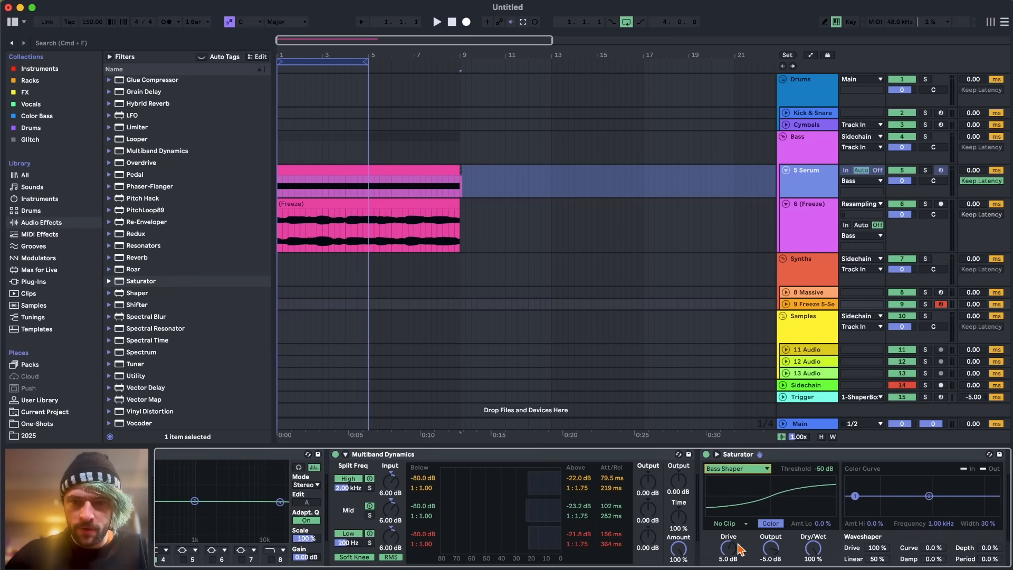
# Step: Add a second Multiband Dynamics after the Saturator, preceded by an EQ Eight with a -6.57 dB dip at 316 Hz
pyautogui.scroll(3, 143, 227)
pyautogui.doubleClick(148, 222)
pyautogui.scroll(4, 140, 211)
pyautogui.click(153, 142)
pyautogui.keyDown('shift'); pyautogui.click(138, 154); pyautogui.keyUp('shift')
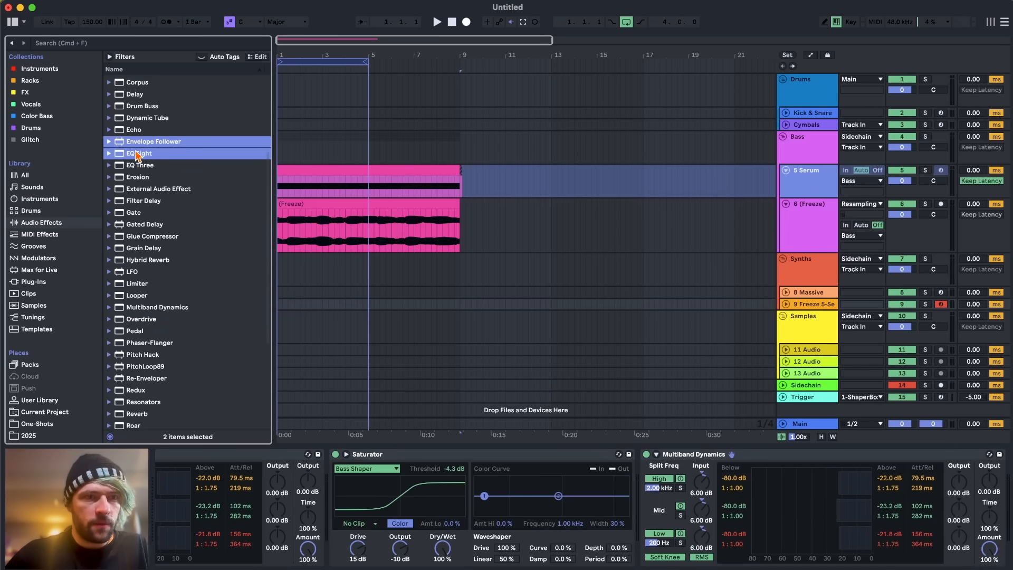
pyautogui.click(139, 154)
pyautogui.moveTo(139, 154); pyautogui.dragTo(606, 488)
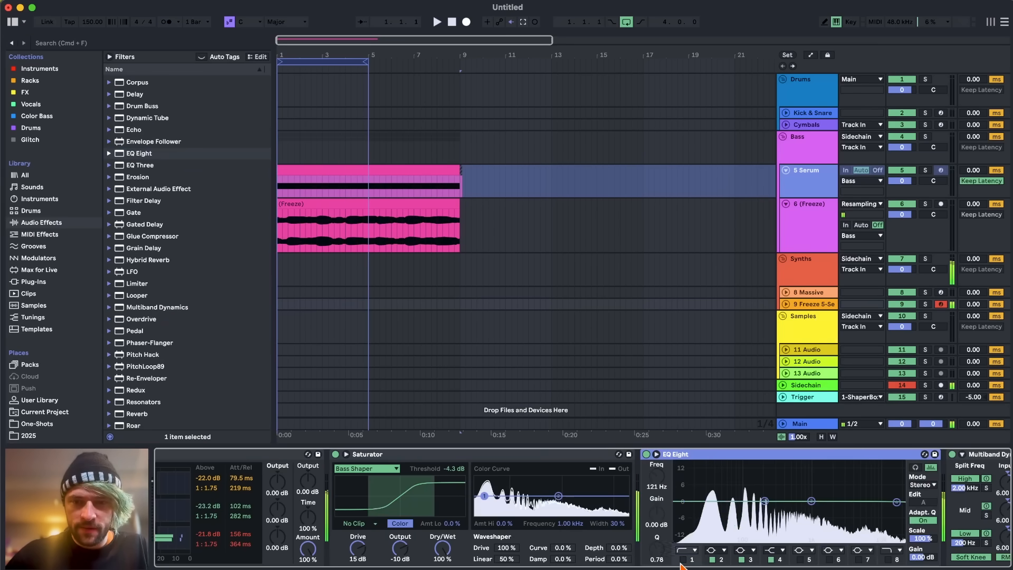
pyautogui.moveTo(764, 501); pyautogui.dragTo(778, 518)
# Step: Insert Phaser-Flanger before the Saturator in Flanger mode with 1.54 ms time, 52% amount and 51% dry/wet, and raise Simpler's volume to -3.94 dB
pyautogui.scroll(-3, 154, 237)
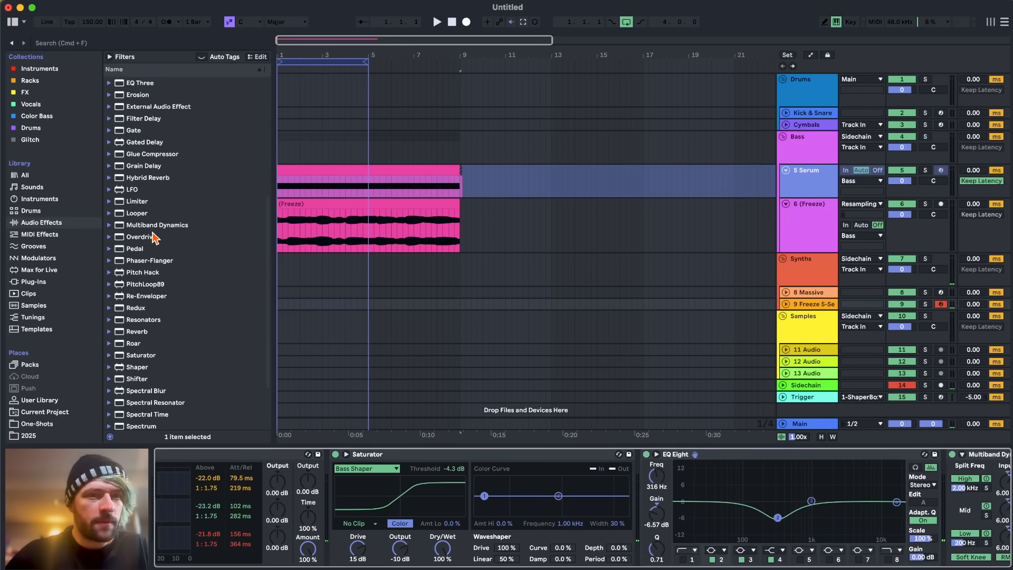
pyautogui.moveTo(150, 261); pyautogui.dragTo(378, 546)
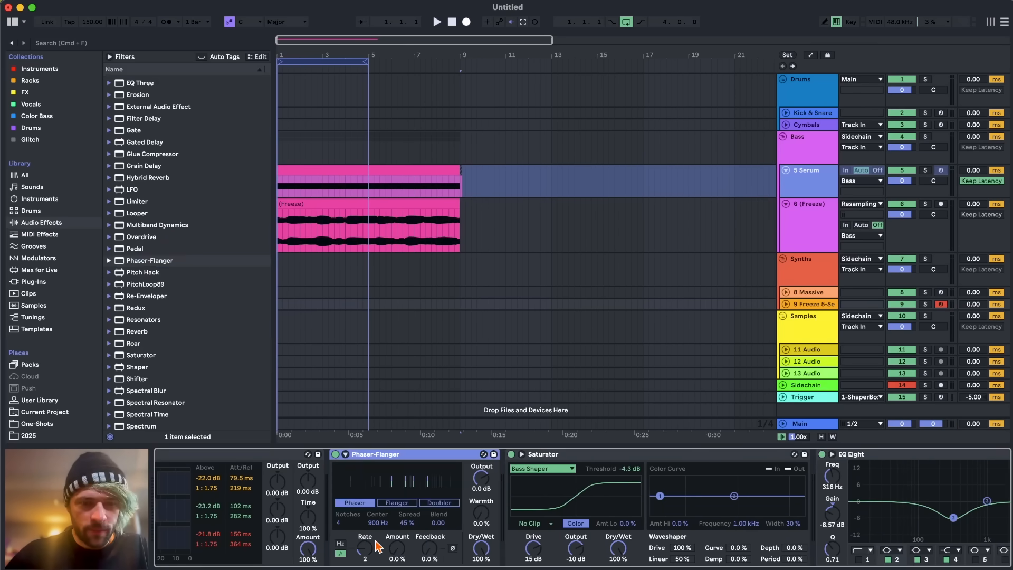
pyautogui.click(398, 504)
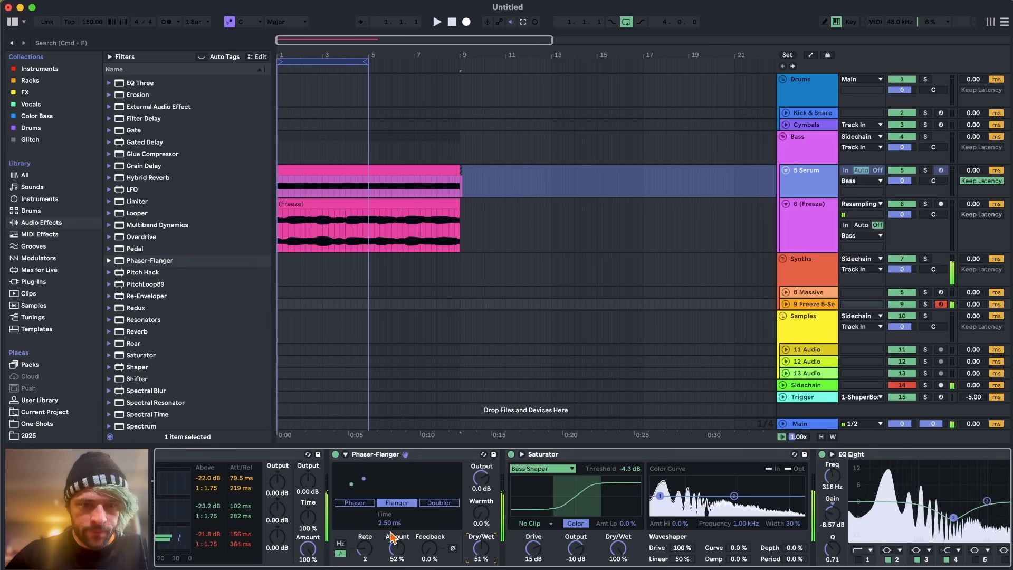
pyautogui.hscroll(-5, 500, 540)
pyautogui.moveTo(571, 559); pyautogui.dragTo(571, 539)
pyautogui.hscroll(5, 583, 508)
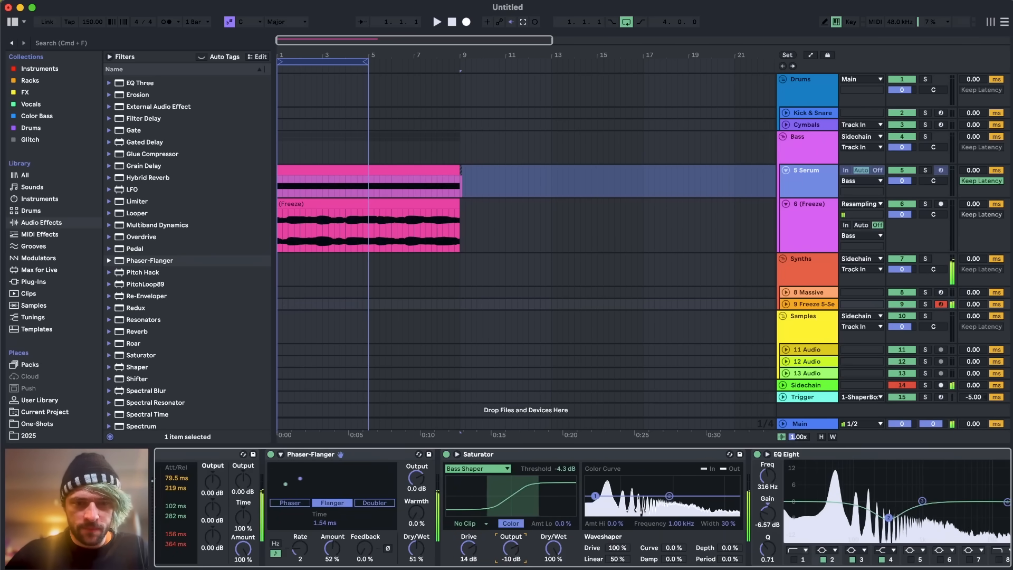
# Step: Set Simpler's start to 18.0% and length to 2.34%, and enable its pitch envelope at +18 st with a 376 ms decay
pyautogui.hscroll(-5, 539, 459)
pyautogui.moveTo(282, 534); pyautogui.dragTo(225, 520)
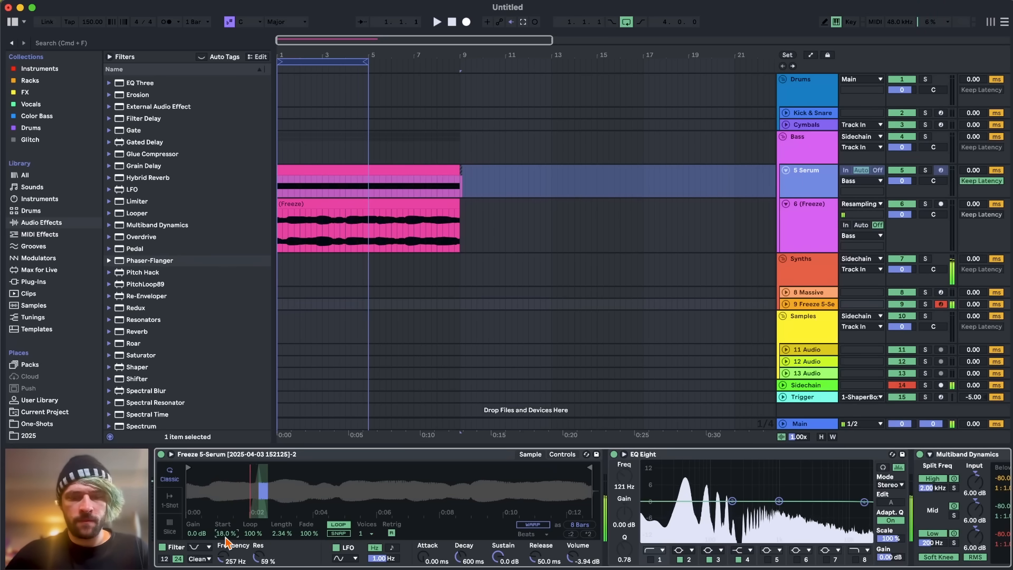
pyautogui.click(561, 455)
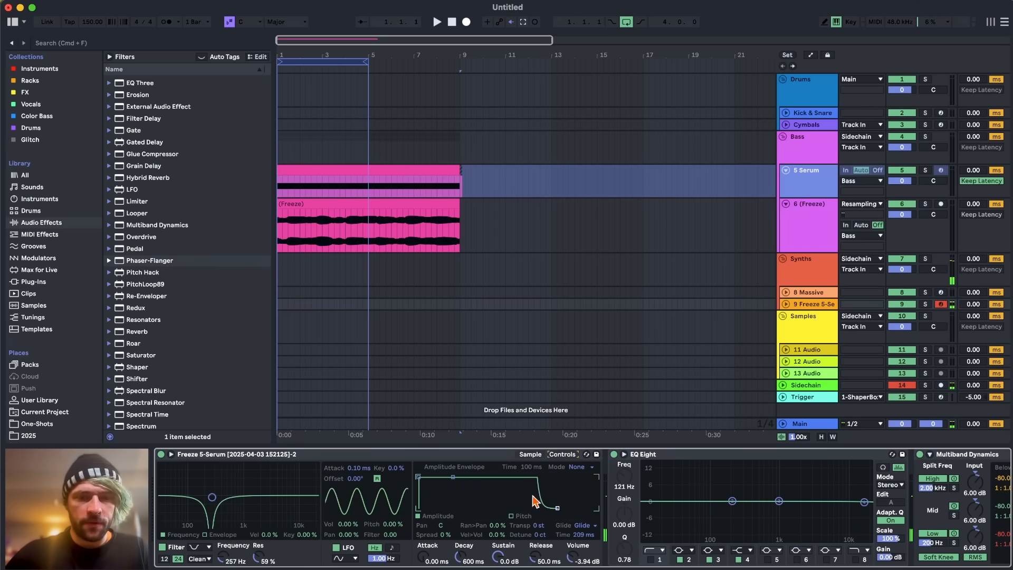
pyautogui.click(511, 517)
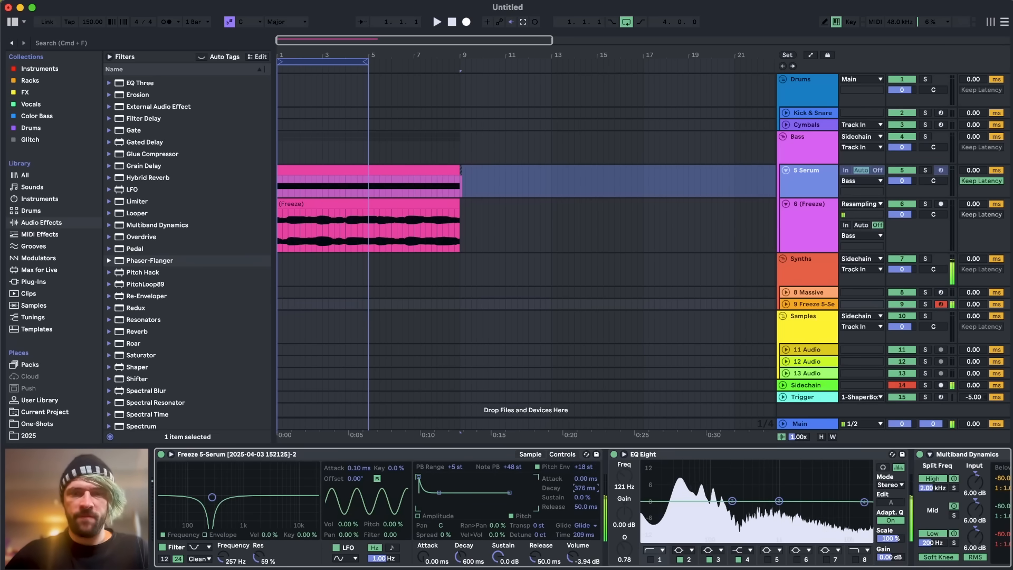
pyautogui.moveTo(585, 489); pyautogui.dragTo(585, 485)
pyautogui.moveTo(584, 468); pyautogui.dragTo(584, 465)
# Step: Audition other loop positions in Simpler, moving the start to 71.9% and the length to 2.66%
pyautogui.click(538, 454)
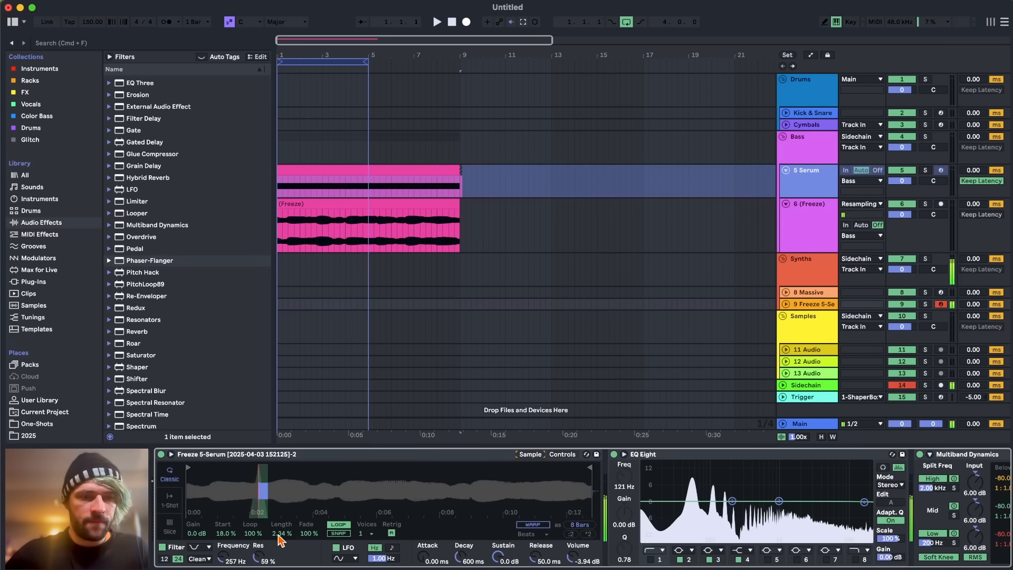
pyautogui.moveTo(226, 533); pyautogui.dragTo(226, 525)
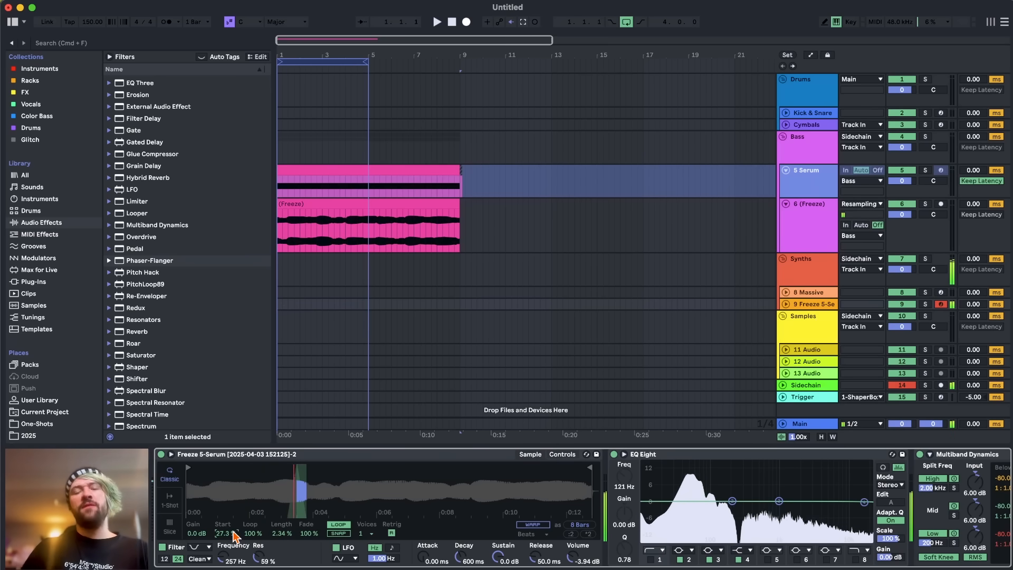
pyautogui.moveTo(234, 536); pyautogui.dragTo(289, 538)
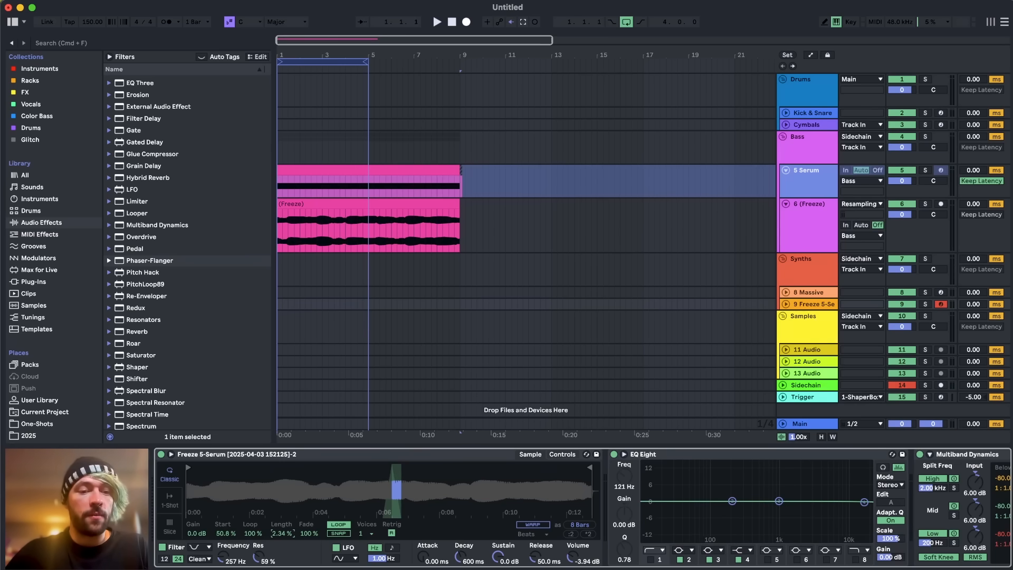
pyautogui.moveTo(289, 537); pyautogui.dragTo(289, 543)
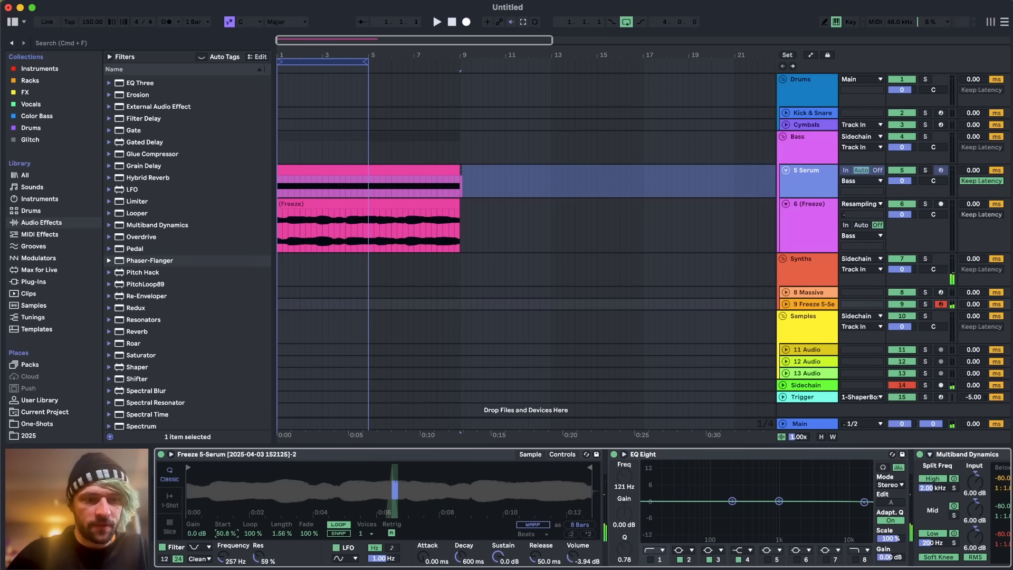
pyautogui.moveTo(226, 534); pyautogui.dragTo(226, 529)
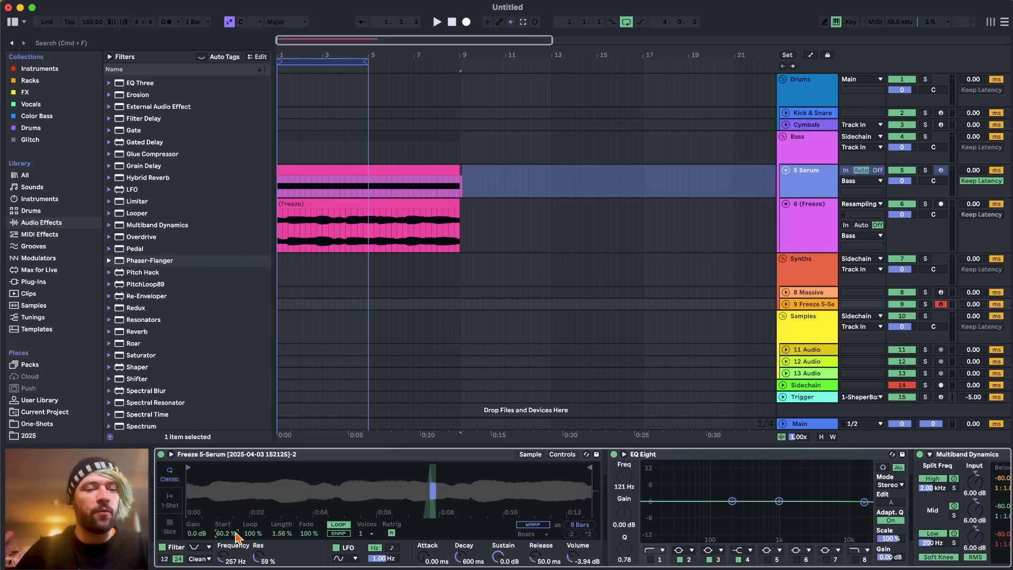
pyautogui.moveTo(236, 532); pyautogui.dragTo(284, 534)
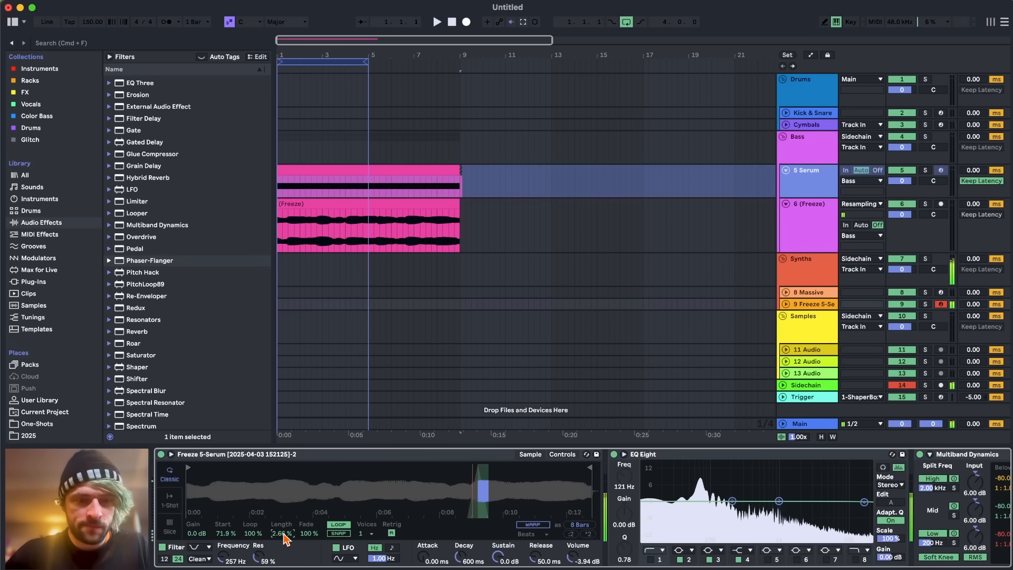
# Step: Set the Saturator's drive to 19 dB and its high colour amount to 46% at 634 Hz
pyautogui.hscroll(10, 370, 538)
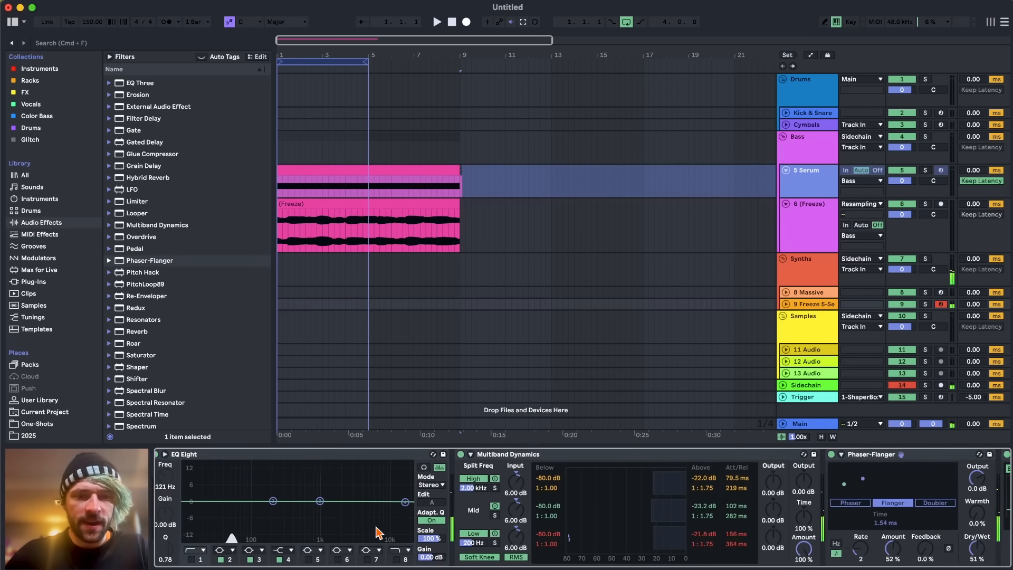
pyautogui.moveTo(578, 530); pyautogui.dragTo(317, 517)
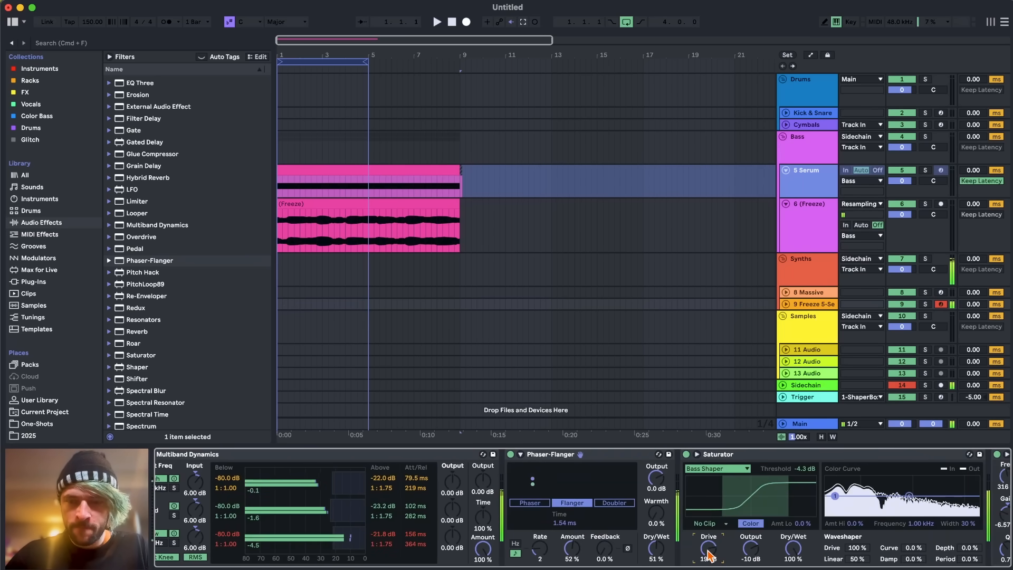
pyautogui.press('super+z')
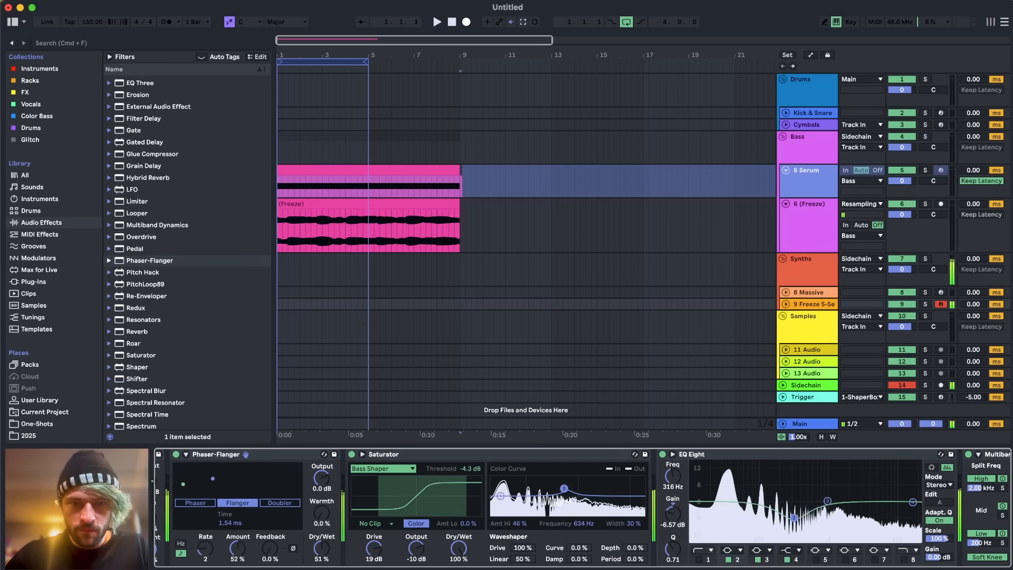
# Step: Cut 3.60 dB at 39.1 Hz with Q 0.30 in the first EQ Eight, and set Simpler's start to 68.8% and length to 2.34%
pyautogui.press('Down')
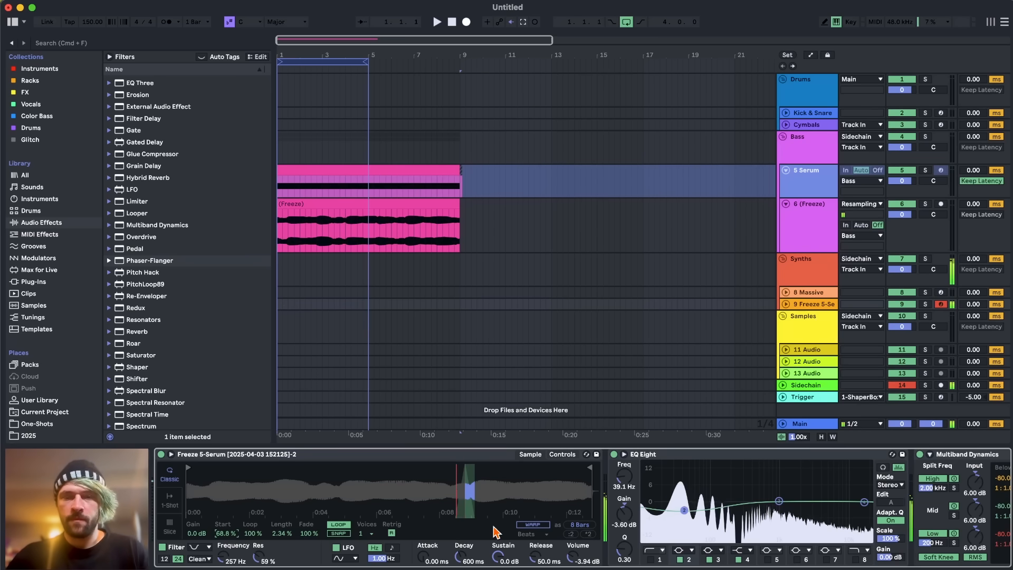
pyautogui.press('space')
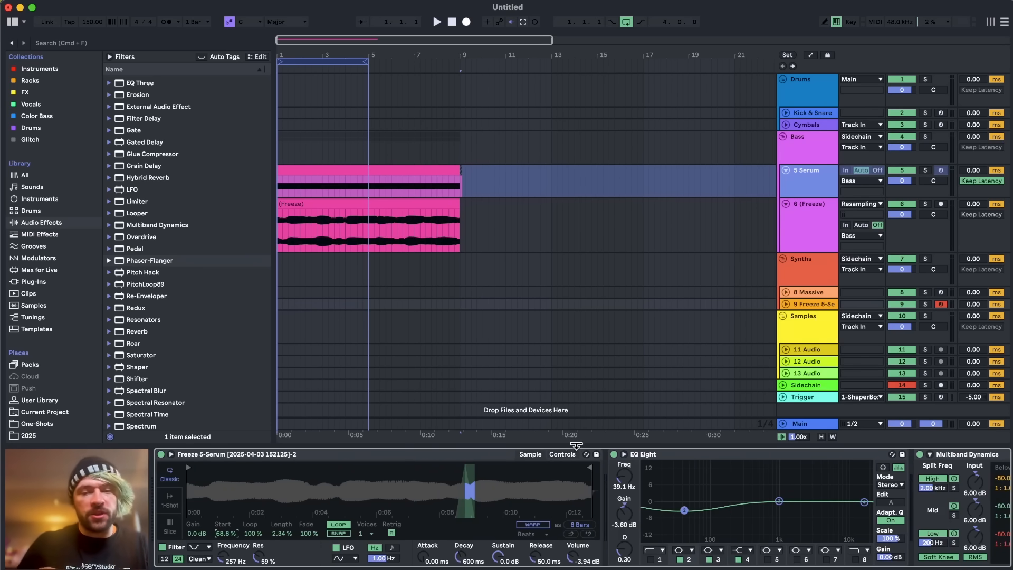
pyautogui.hscroll(8, 670, 496)
pyautogui.hscroll(-6, 670, 496)
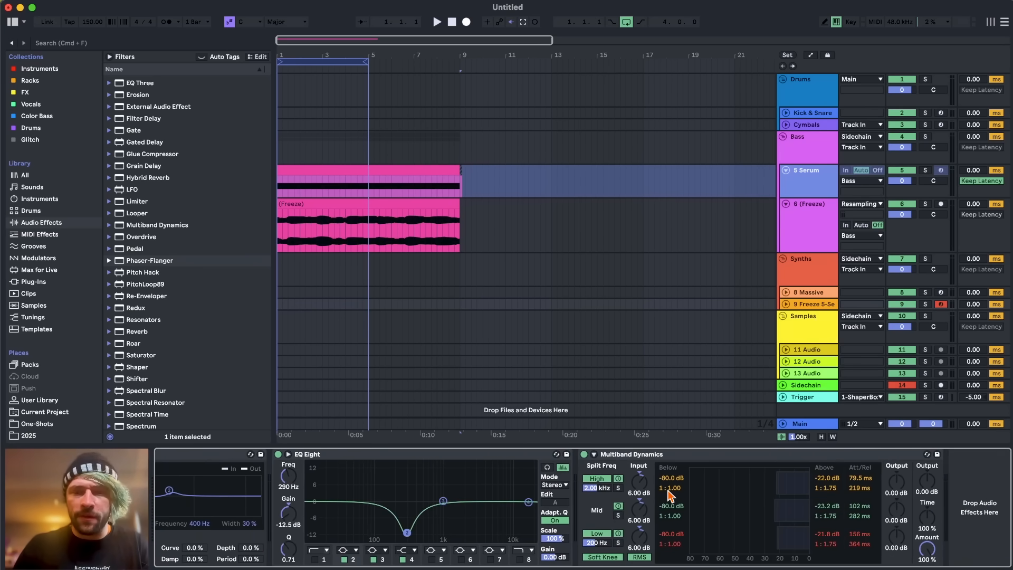
pyautogui.hscroll(-6, 670, 495)
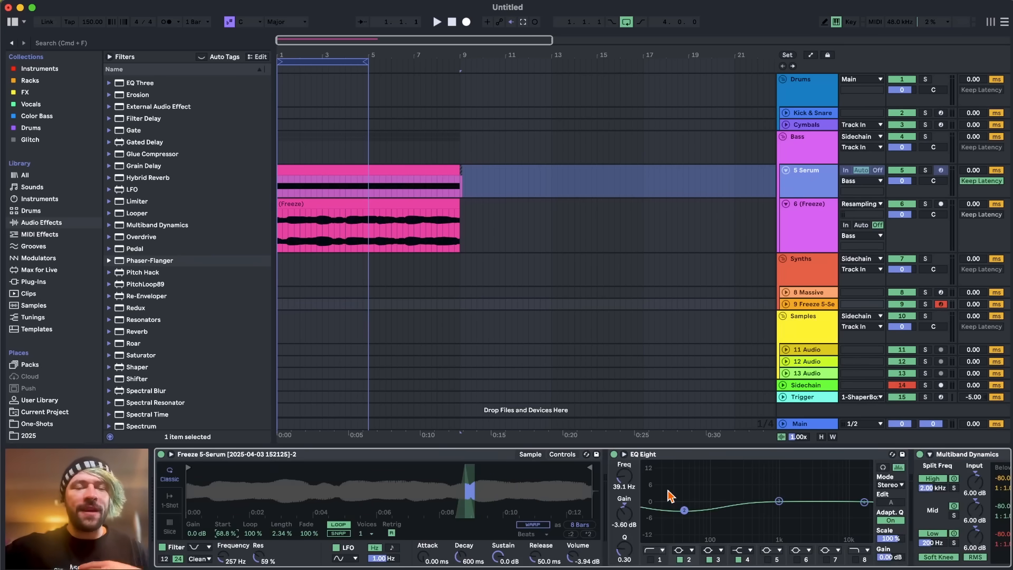
# Step: Load a fresh Serum 2 instance with the Init preset on track 5
pyautogui.click(824, 177)
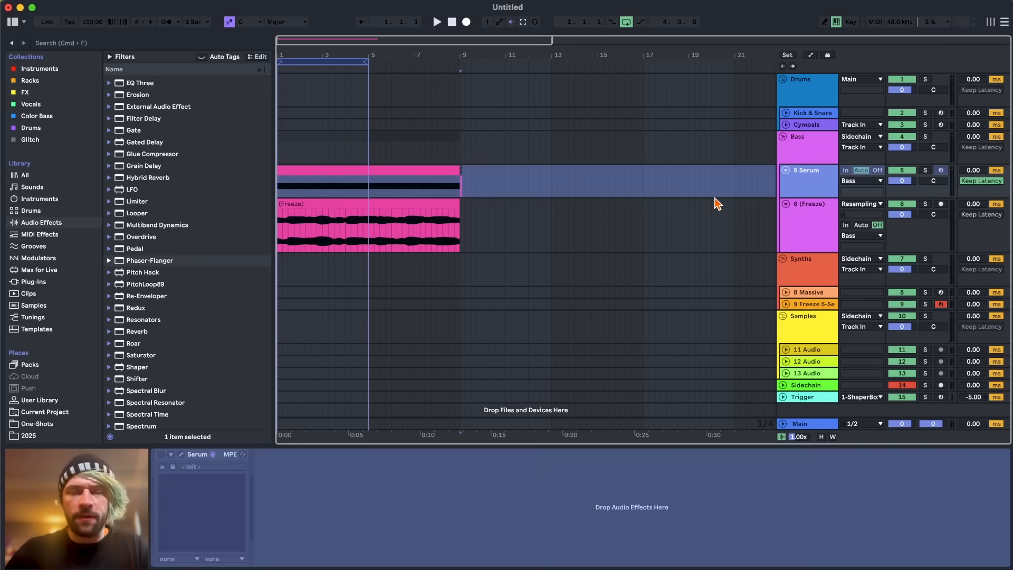
pyautogui.rightClick(814, 182)
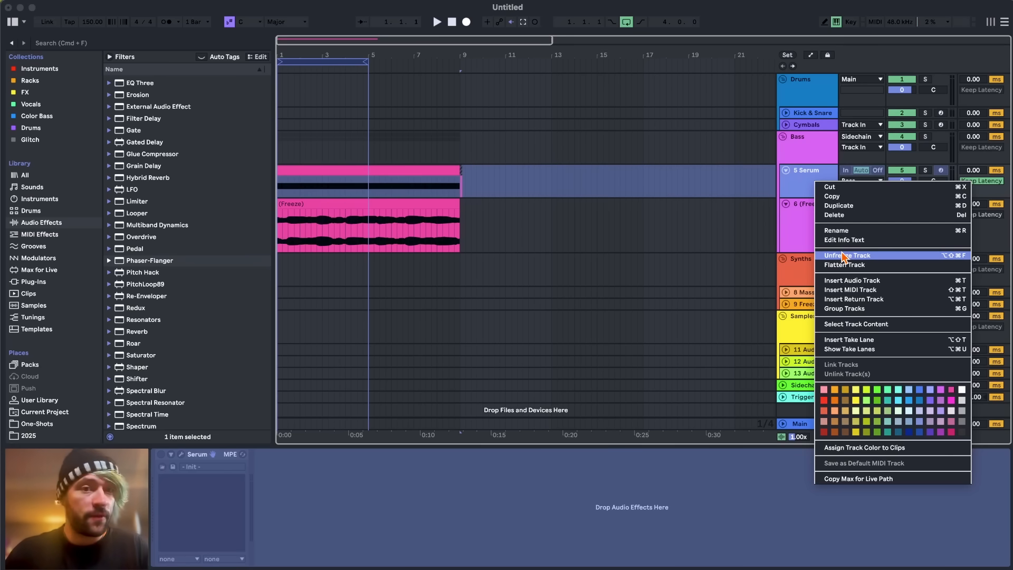
pyautogui.click(797, 188)
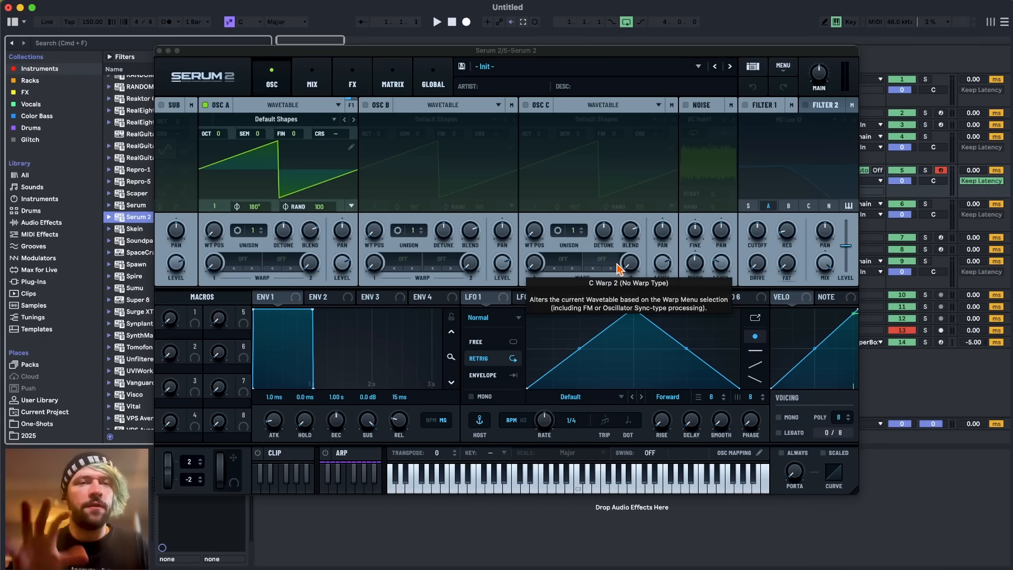
pyautogui.click(351, 80)
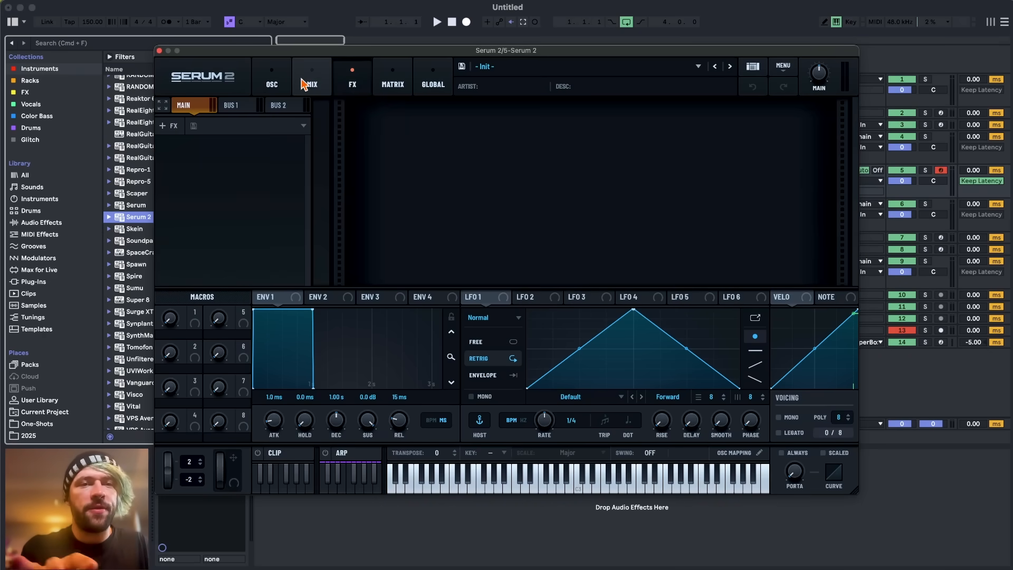
pyautogui.click(275, 72)
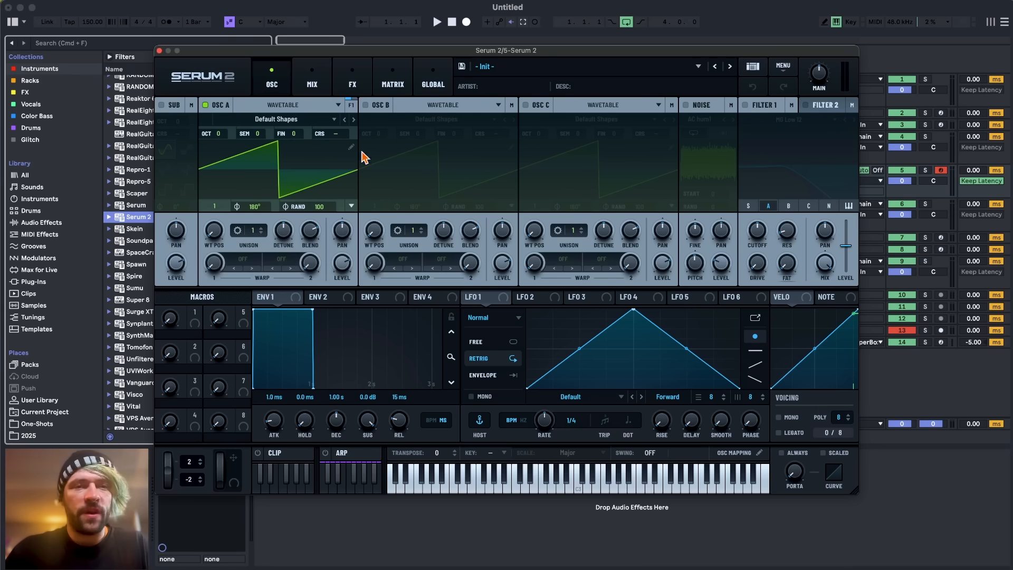
pyautogui.click(366, 105)
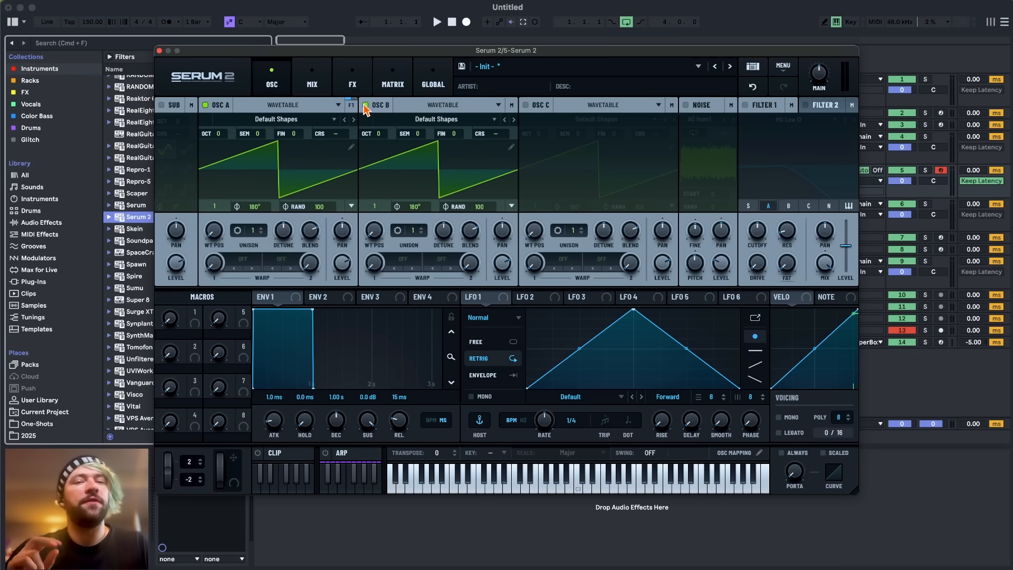
pyautogui.click(365, 105)
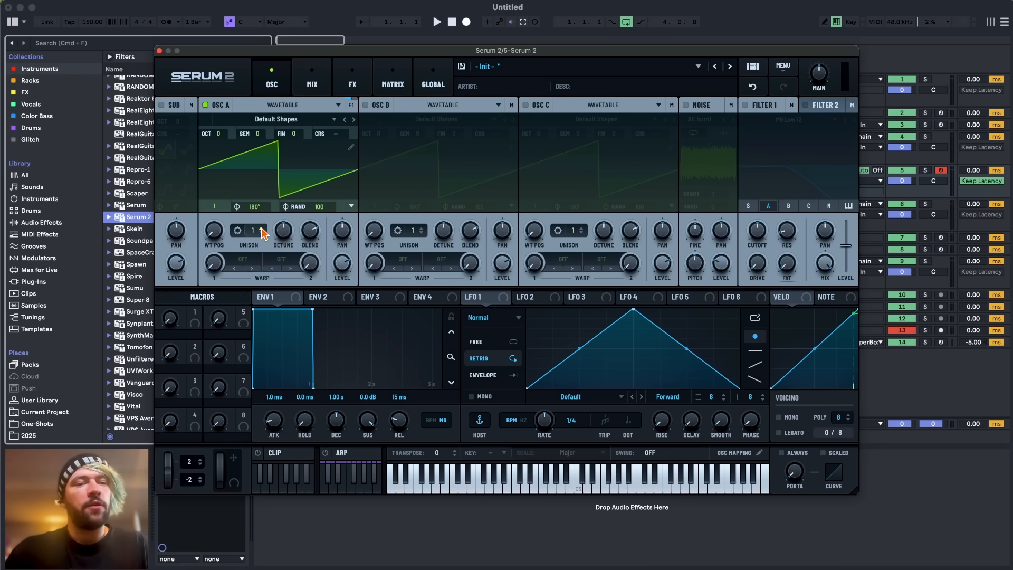
pyautogui.click(262, 230)
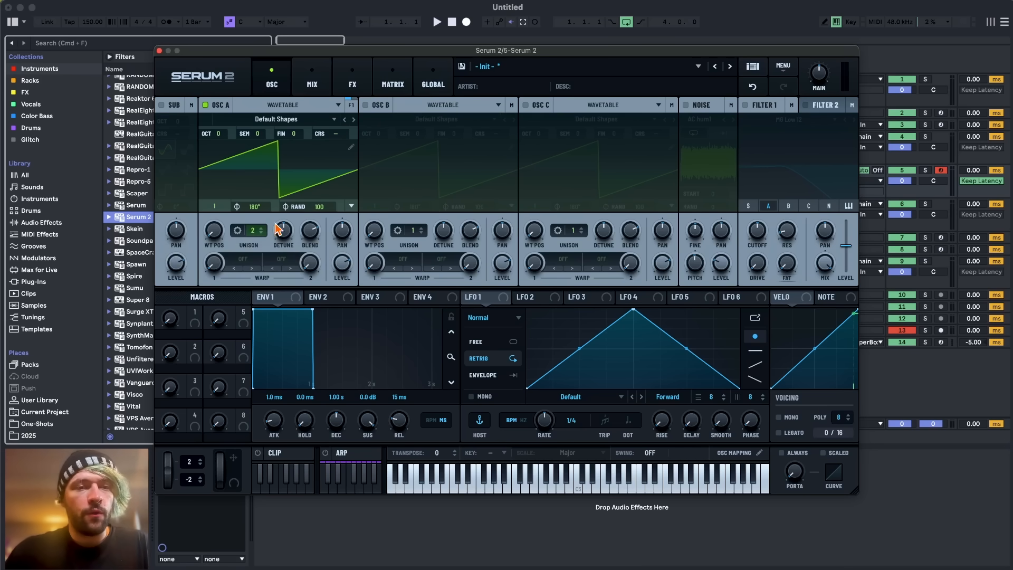
pyautogui.click(261, 232)
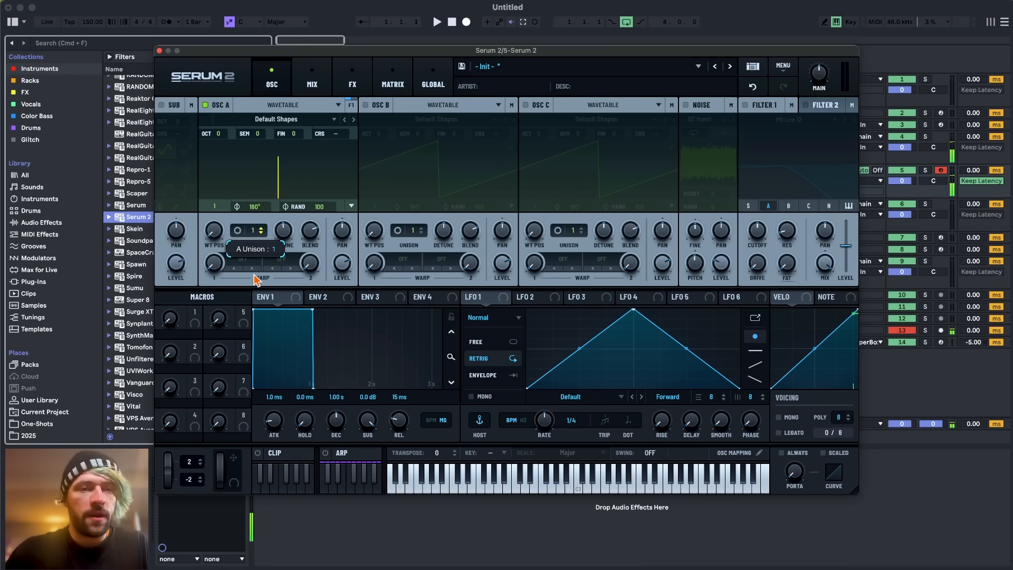
# Step: Enable oscillator B, set the random phase of oscillators A and B to 0, and fine-tune B to about 26 cents
pyautogui.click(367, 105)
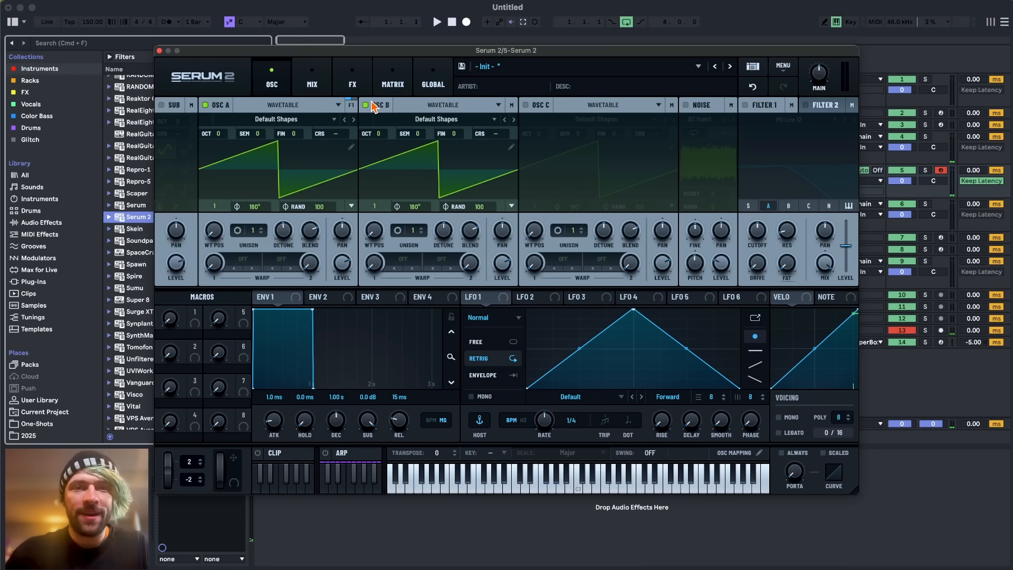
pyautogui.moveTo(480, 206); pyautogui.dragTo(380, 343)
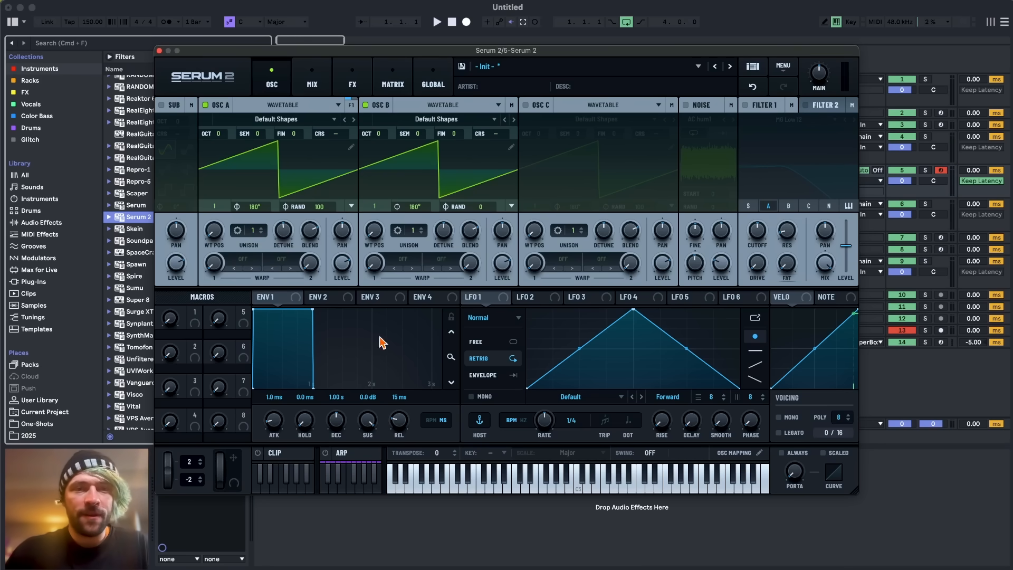
pyautogui.moveTo(319, 207); pyautogui.dragTo(321, 226)
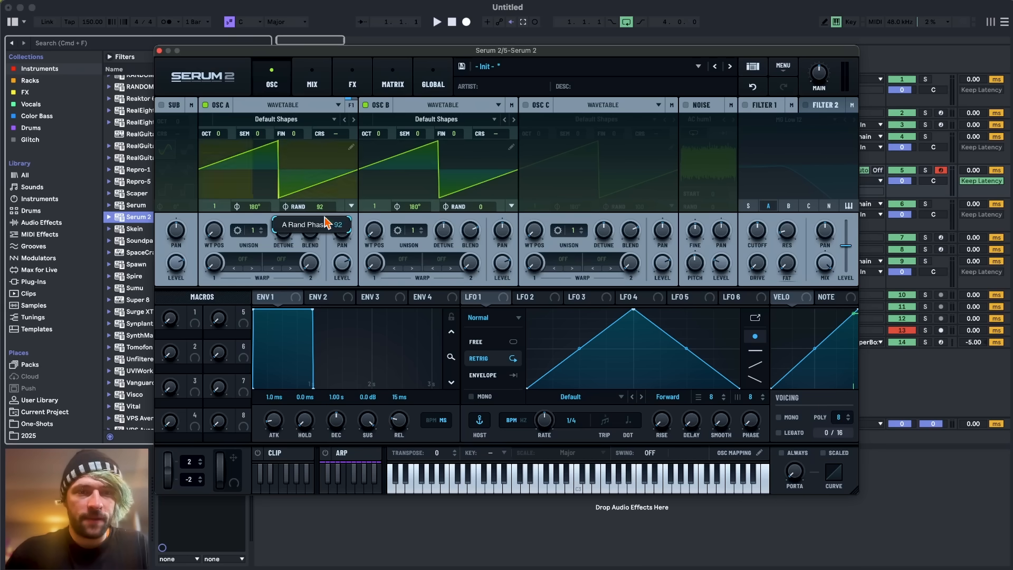
pyautogui.moveTo(459, 138); pyautogui.dragTo(462, 131)
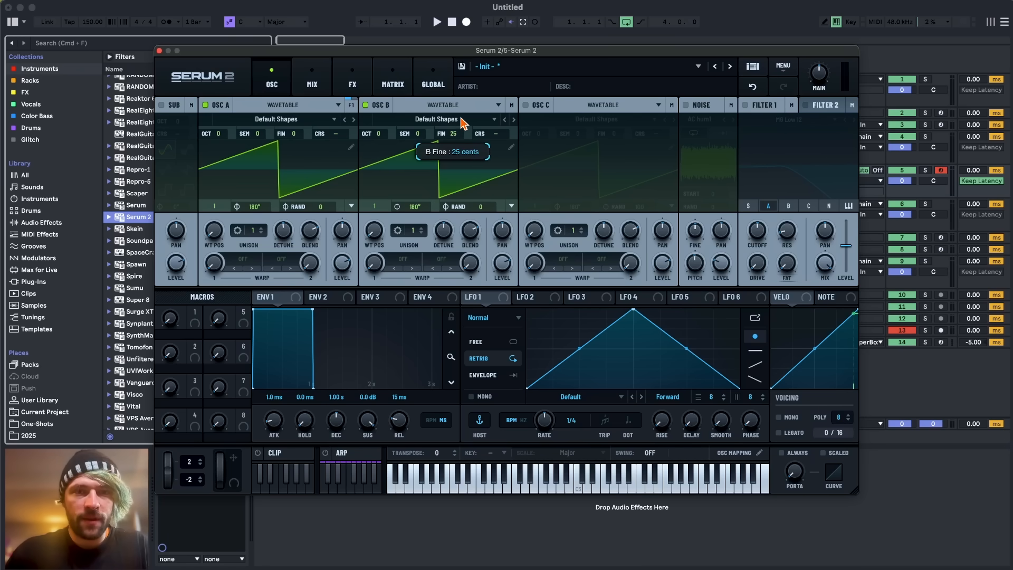
# Step: Add a Tube distortion to the main effects chain and raise its drive
pyautogui.click(352, 79)
pyautogui.click(164, 126)
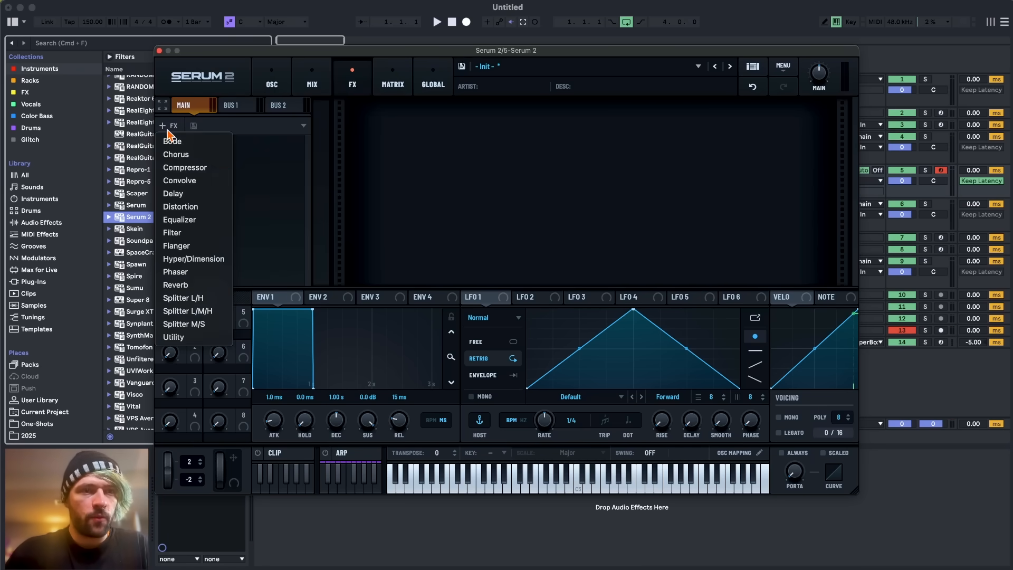
pyautogui.click(190, 207)
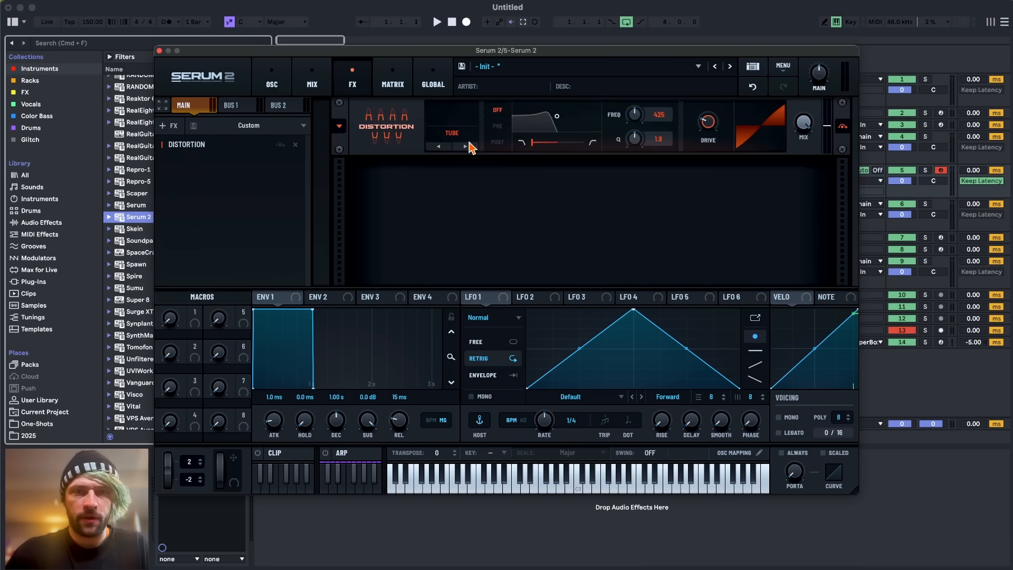
pyautogui.moveTo(707, 122); pyautogui.dragTo(716, 51)
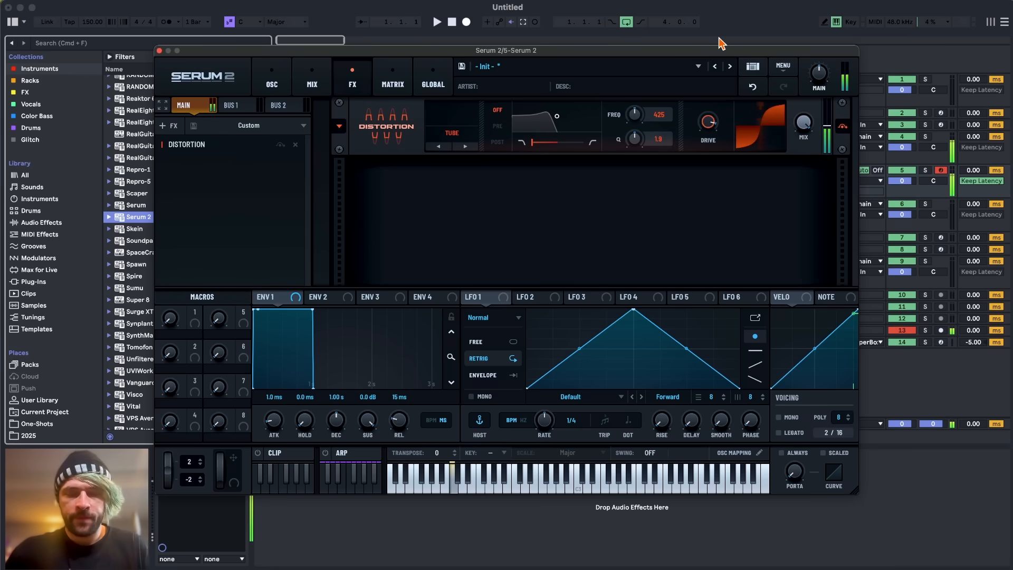
# Step: Set oscillator A's random phase to 100, and set oscillator B's fine tuning to 49 cents with a lower level
pyautogui.click(272, 80)
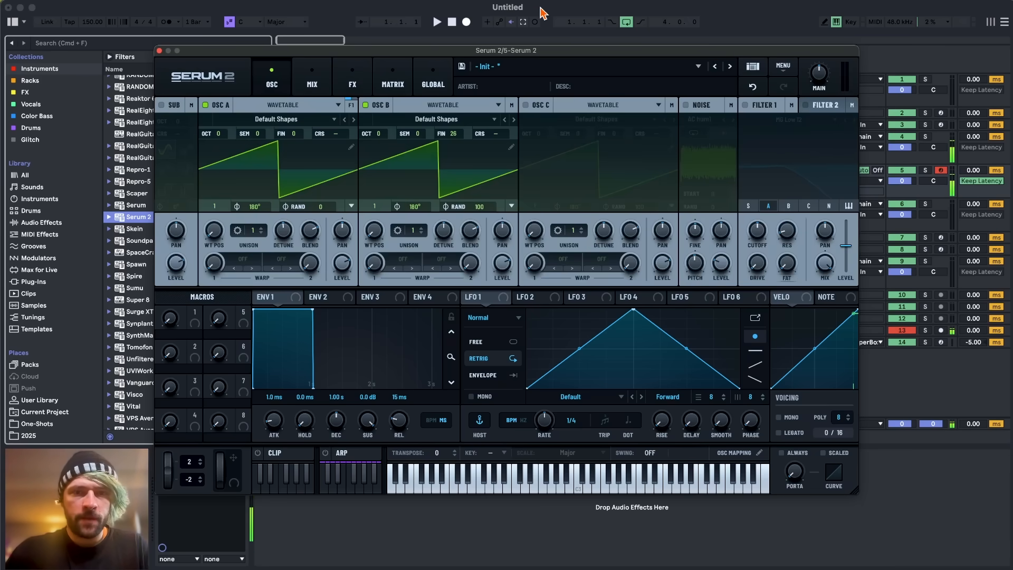
pyautogui.moveTo(309, 209); pyautogui.dragTo(322, 122)
pyautogui.moveTo(454, 134)
pyautogui.mouseDown()
pyautogui.moveTo(454, 108)
pyautogui.moveTo(458, 150)
pyautogui.mouseUp()
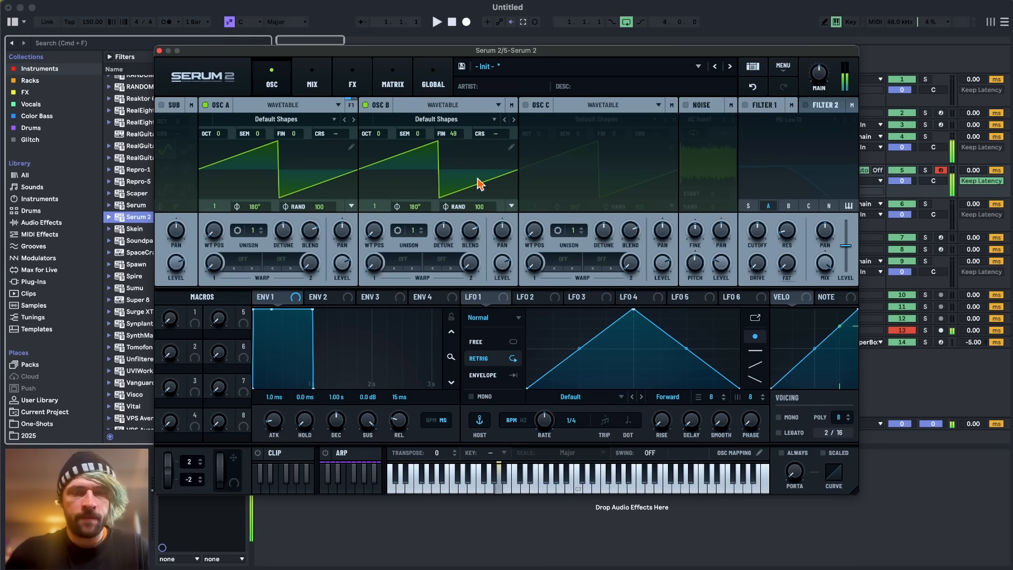
pyautogui.moveTo(504, 265); pyautogui.dragTo(507, 284)
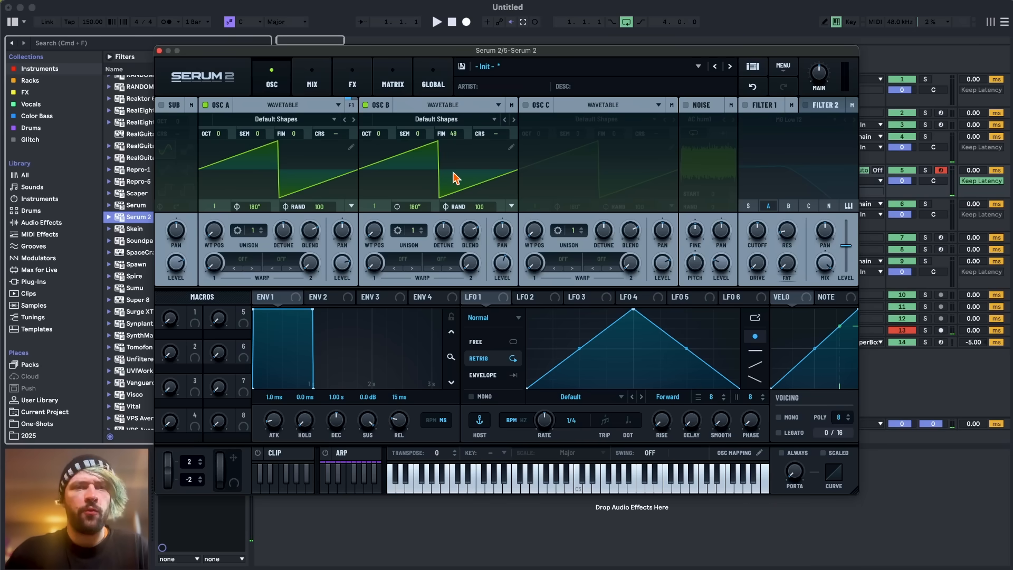
# Step: Enable filter 1 as a Notch 24 and adjust its cutoff
pyautogui.click(745, 105)
pyautogui.click(789, 120)
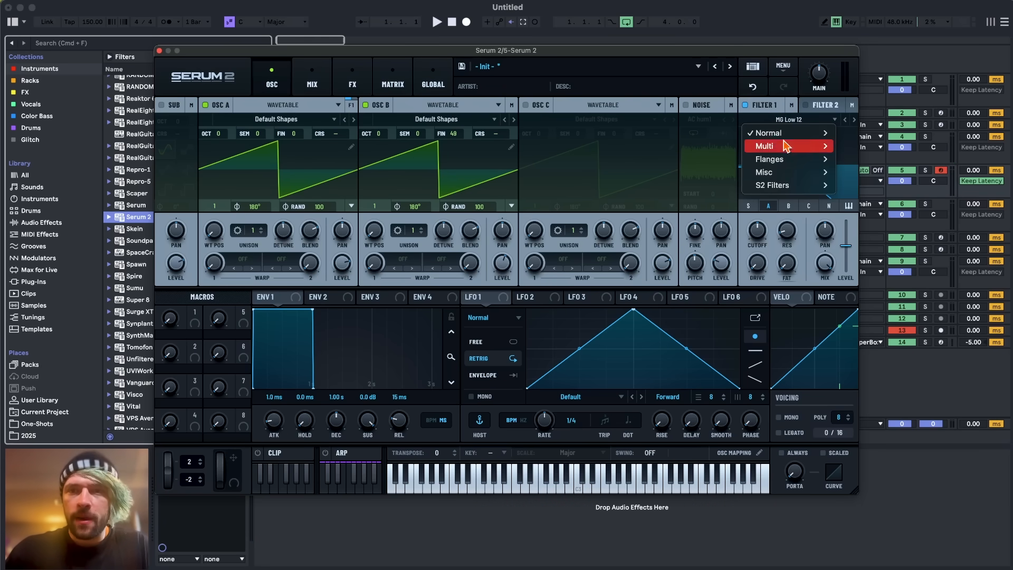
pyautogui.moveTo(790, 153)
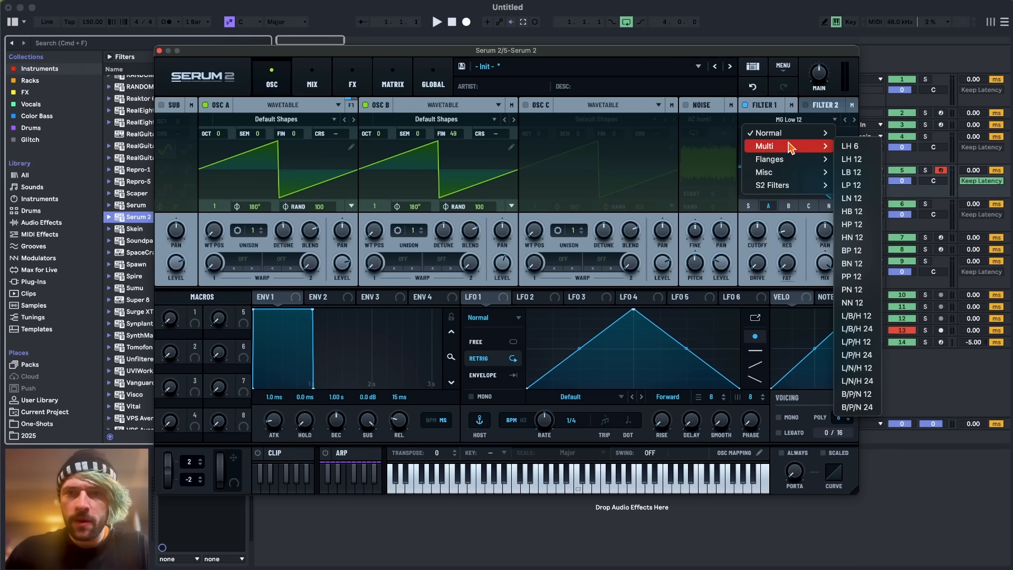
pyautogui.moveTo(792, 133)
pyautogui.click(863, 353)
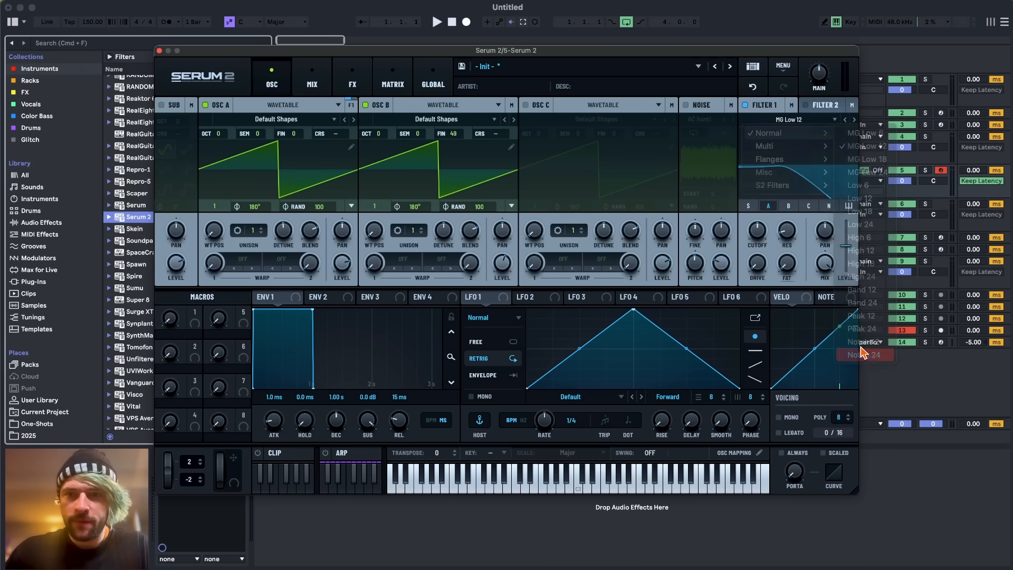
pyautogui.moveTo(758, 232)
pyautogui.mouseDown()
pyautogui.moveTo(759, 242)
pyautogui.moveTo(761, 217)
pyautogui.mouseUp()
# Step: Change the distortion type to Overdrive, reduce its drive and set its stack to 2
pyautogui.click(317, 79)
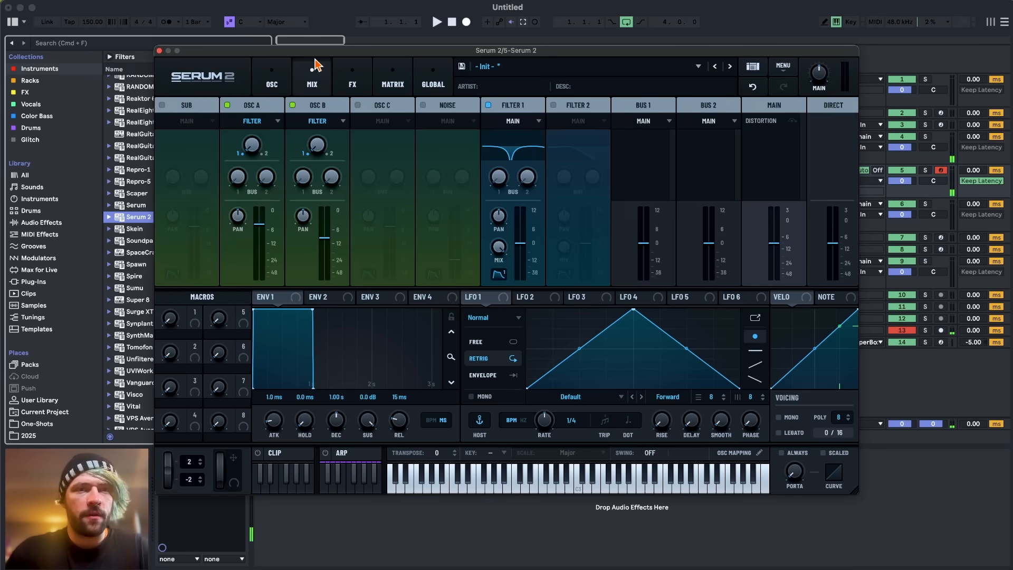
pyautogui.click(272, 79)
pyautogui.click(353, 79)
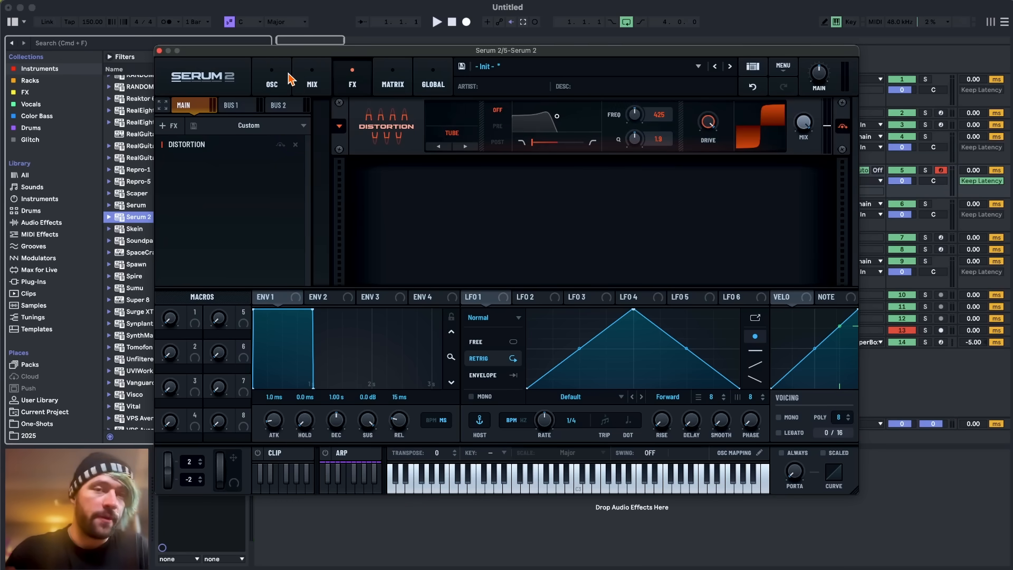
pyautogui.click(452, 134)
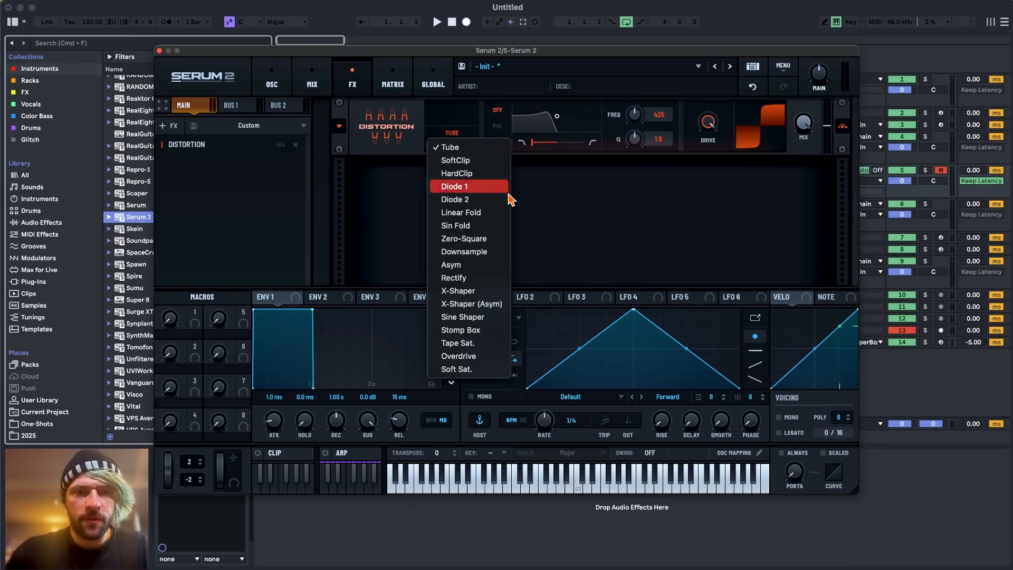
pyautogui.click(458, 356)
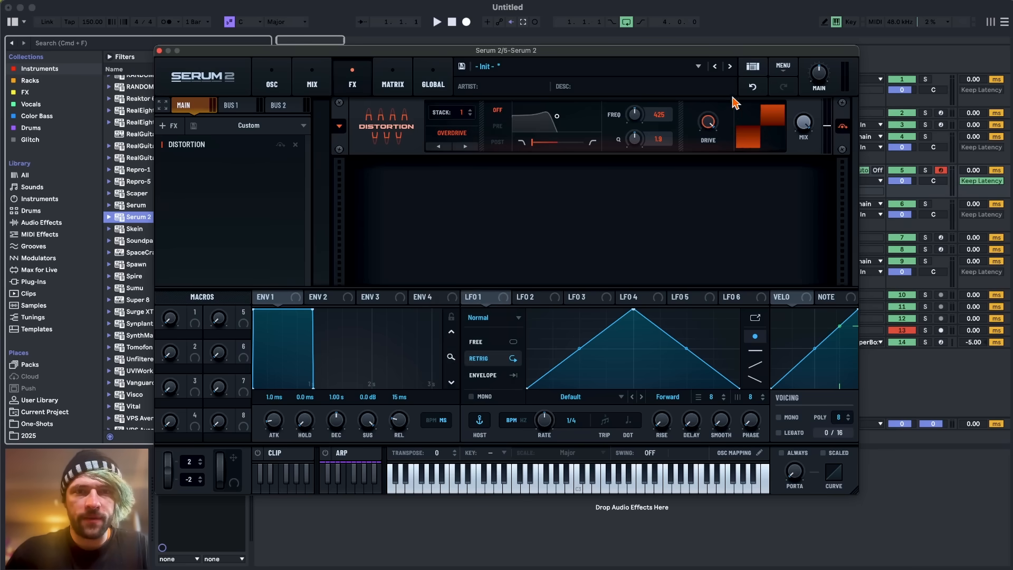
pyautogui.moveTo(709, 122); pyautogui.dragTo(711, 163)
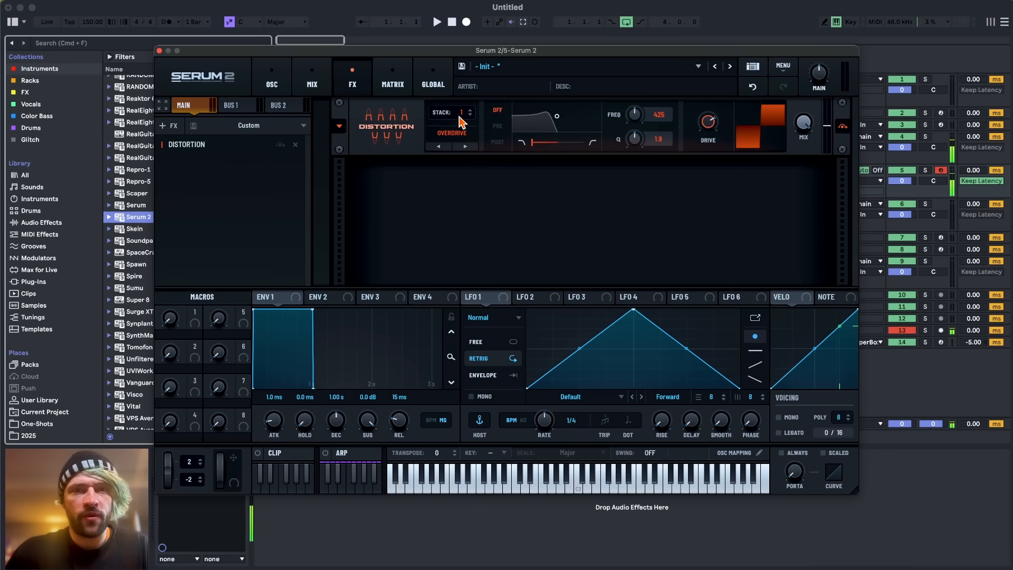
pyautogui.moveTo(468, 100); pyautogui.dragTo(463, 128)
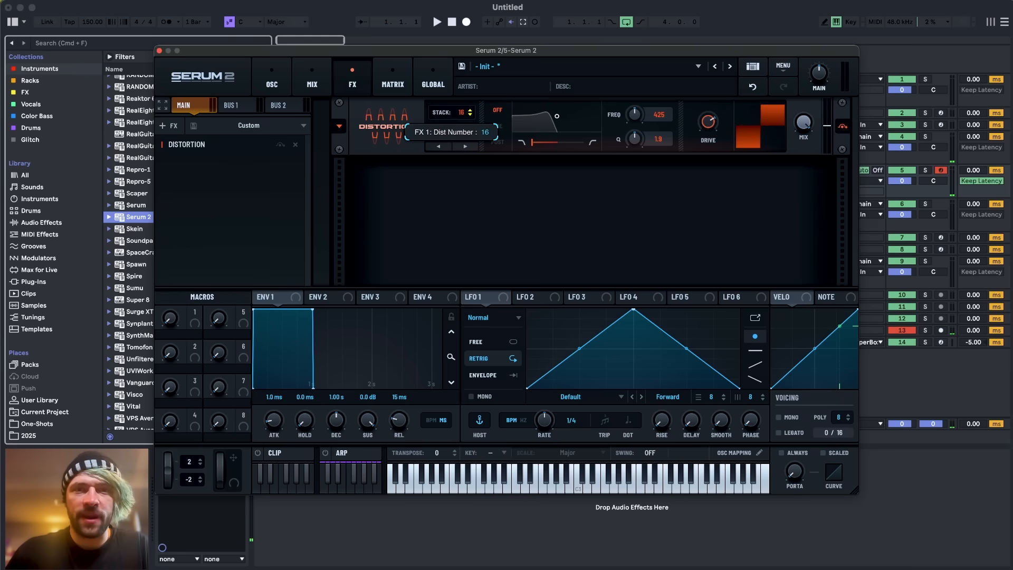
pyautogui.moveTo(481, 64); pyautogui.dragTo(462, 125)
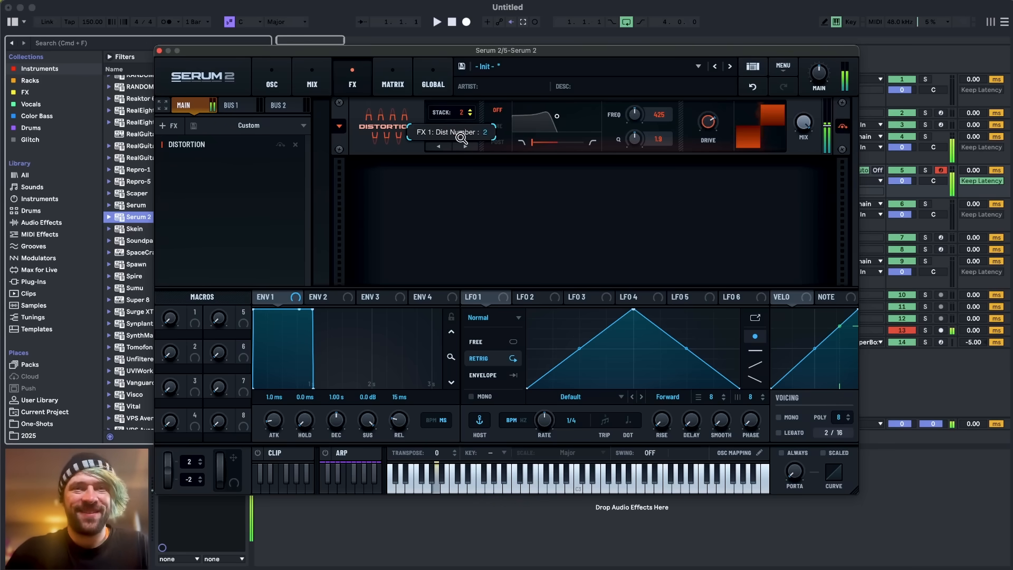
# Step: Set oscillator B's fine tuning to 58 cents
pyautogui.click(272, 82)
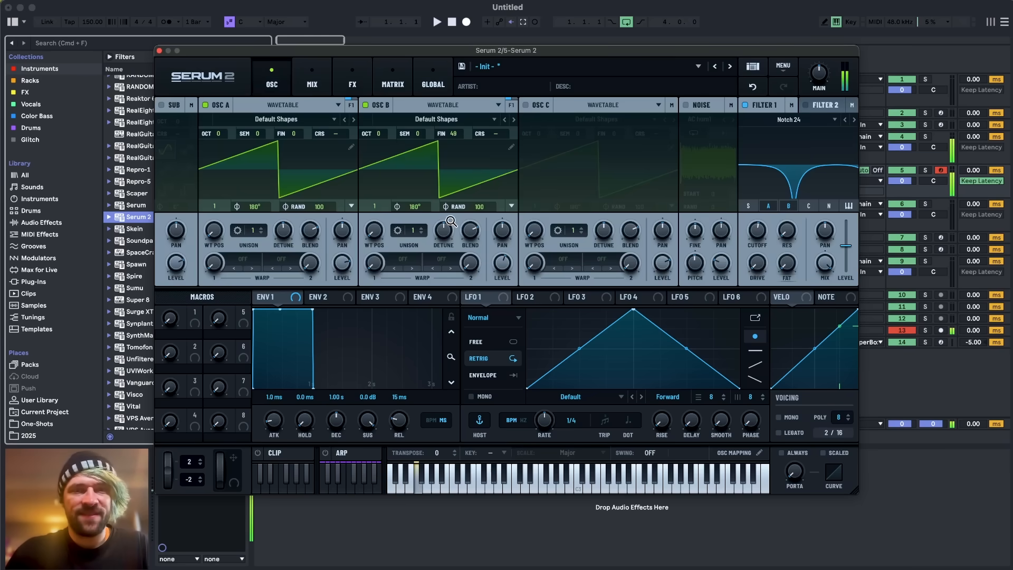
pyautogui.moveTo(455, 137)
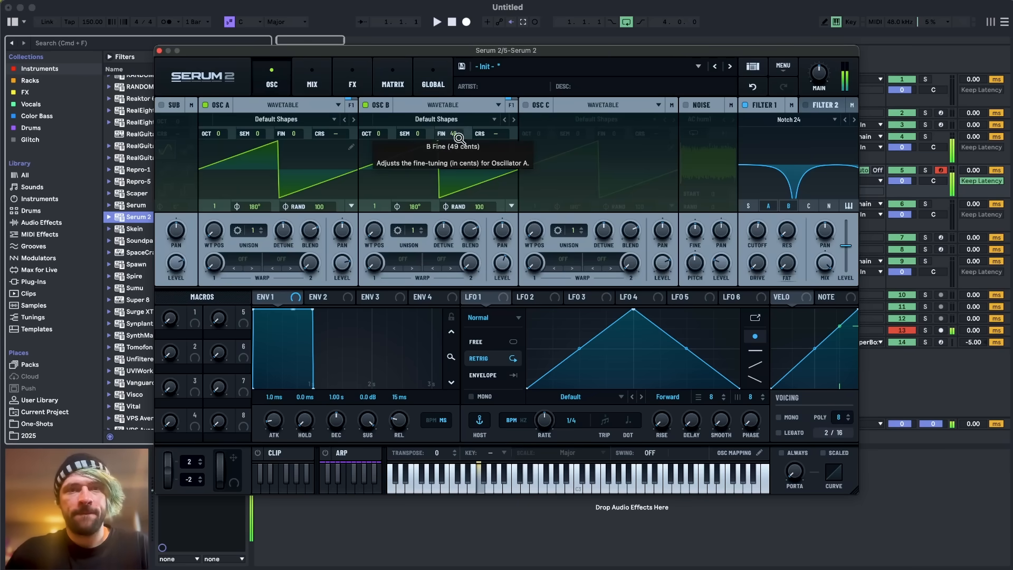
pyautogui.moveTo(459, 138); pyautogui.dragTo(459, 120)
# Step: Enable the sub oscillator with an adjusted level and set the random phase of oscillators A and B to 0
pyautogui.click(161, 105)
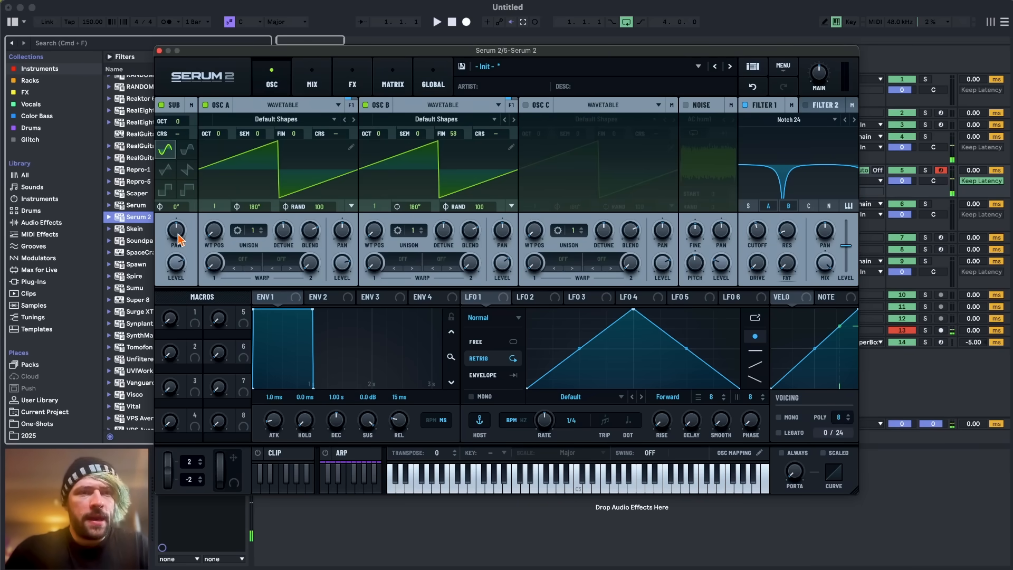
pyautogui.moveTo(177, 268)
pyautogui.moveTo(172, 284)
pyautogui.mouseDown()
pyautogui.moveTo(172, 294)
pyautogui.moveTo(181, 269)
pyautogui.mouseUp()
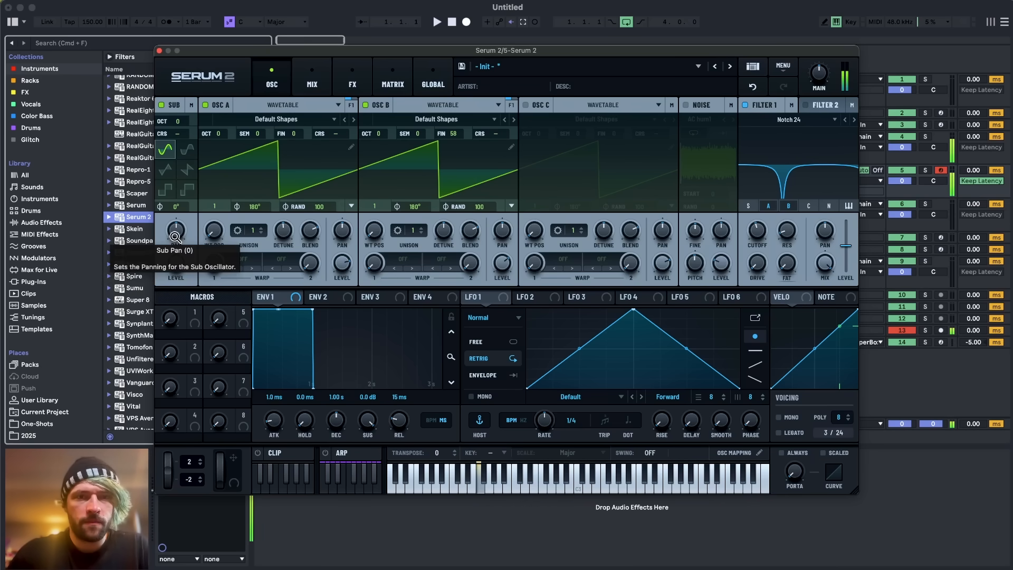
pyautogui.moveTo(318, 206); pyautogui.dragTo(328, 389)
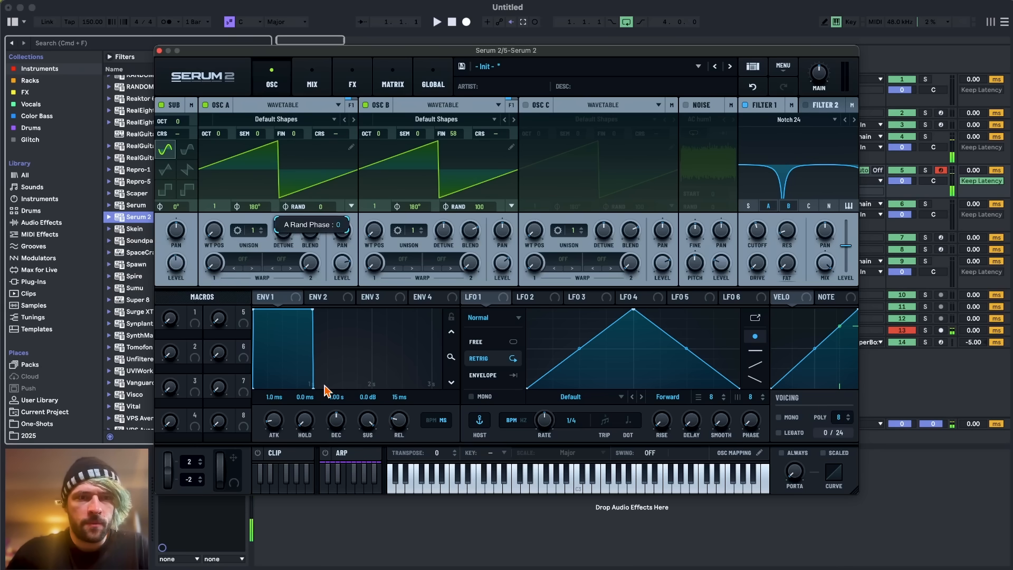
pyautogui.moveTo(479, 206); pyautogui.dragTo(393, 470)
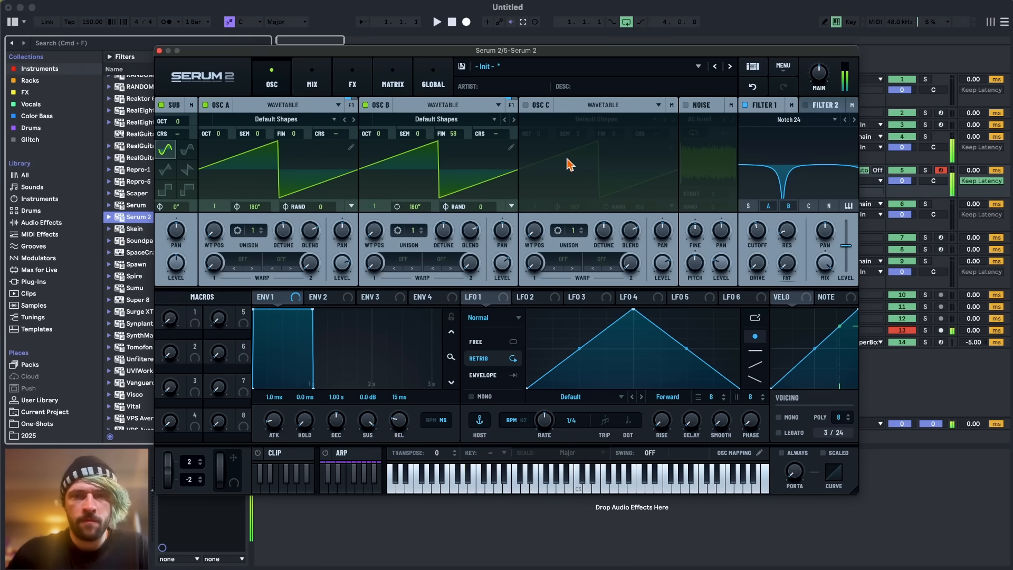
# Step: Enable the noise oscillator with the White noise color and set its stereo amount to 100
pyautogui.click(688, 106)
pyautogui.click(706, 120)
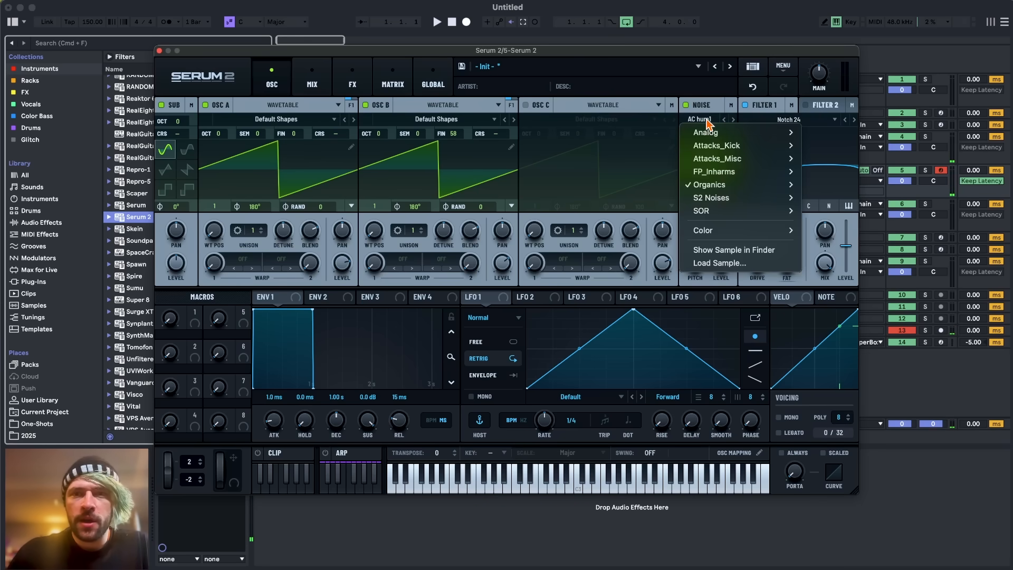
pyautogui.moveTo(736, 230)
pyautogui.click(823, 233)
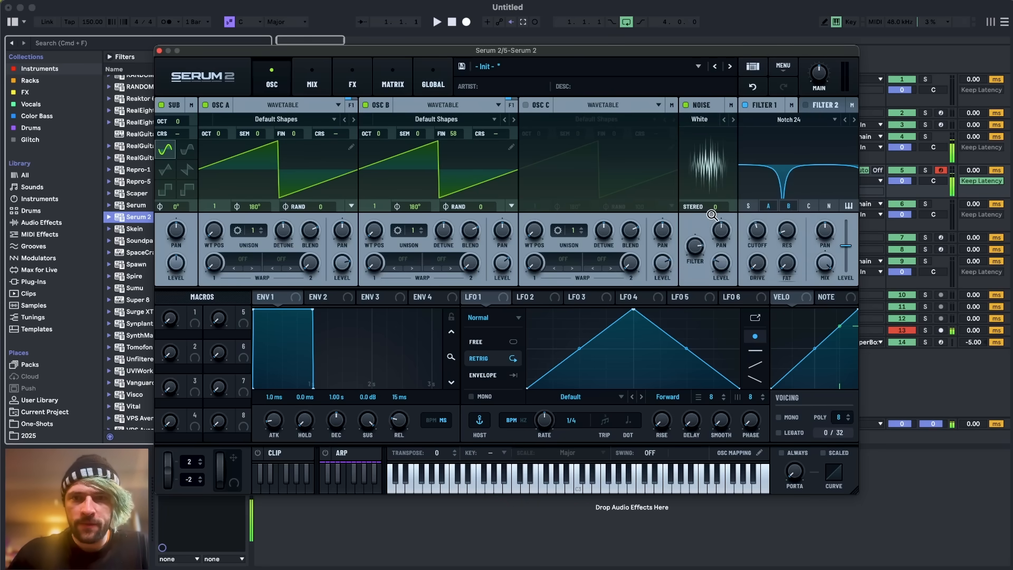
pyautogui.moveTo(714, 207); pyautogui.dragTo(716, 198)
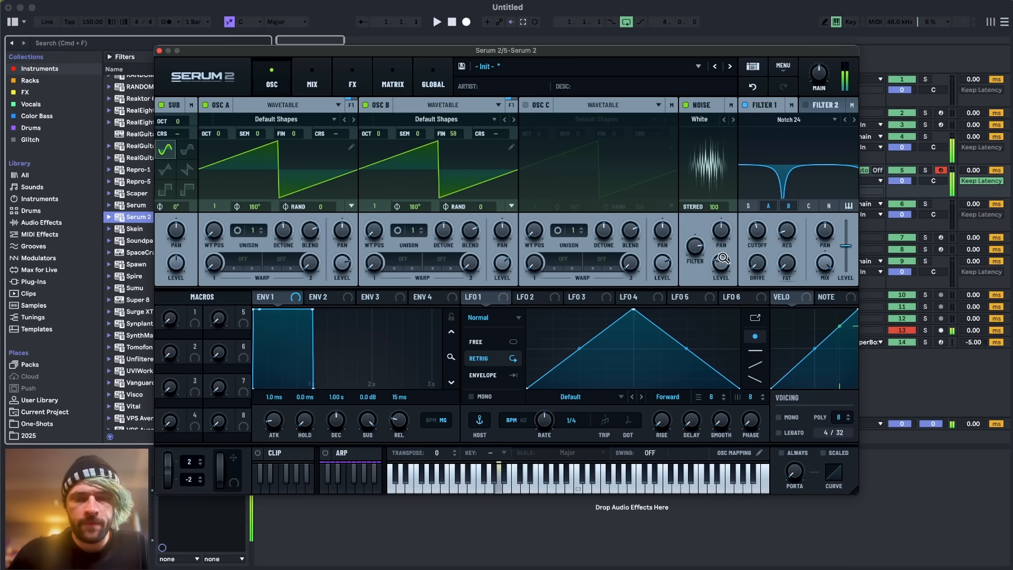
# Step: Add a Flanger after the distortion in the main effects chain and lower its depth
pyautogui.click(353, 79)
pyautogui.click(163, 126)
pyautogui.click(168, 133)
pyautogui.click(163, 126)
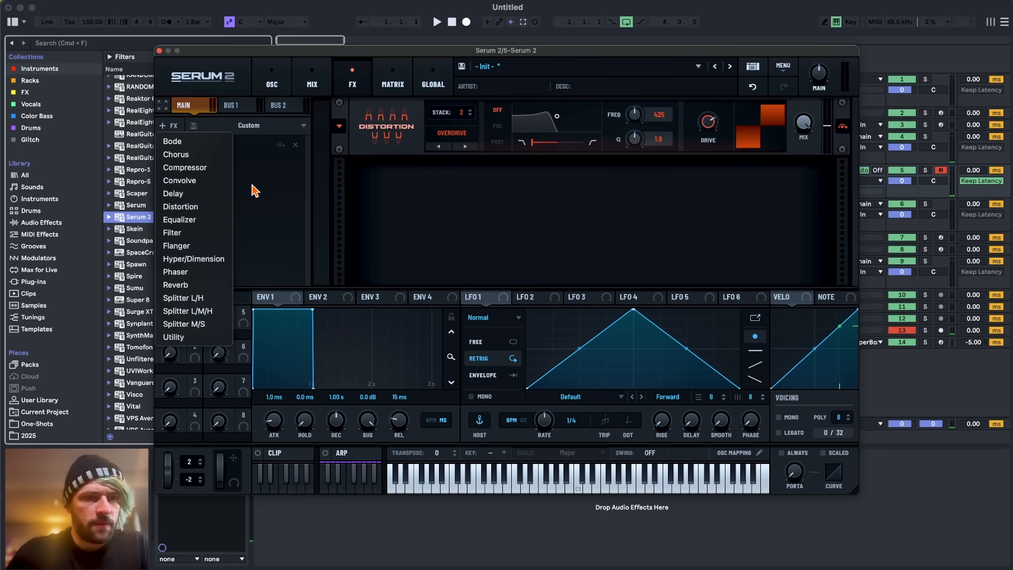
pyautogui.click(195, 246)
pyautogui.moveTo(507, 173); pyautogui.dragTo(506, 244)
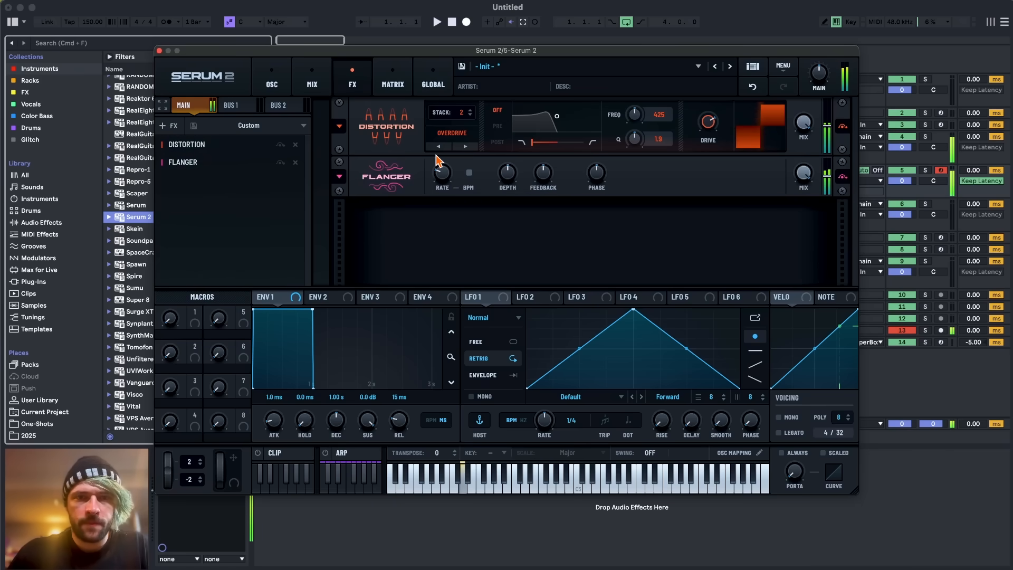
# Step: Fine-tune the Flanger's depth and add a Hyper/Dimension effect after it in the main effects chain
pyautogui.moveTo(507, 174); pyautogui.dragTo(507, 219)
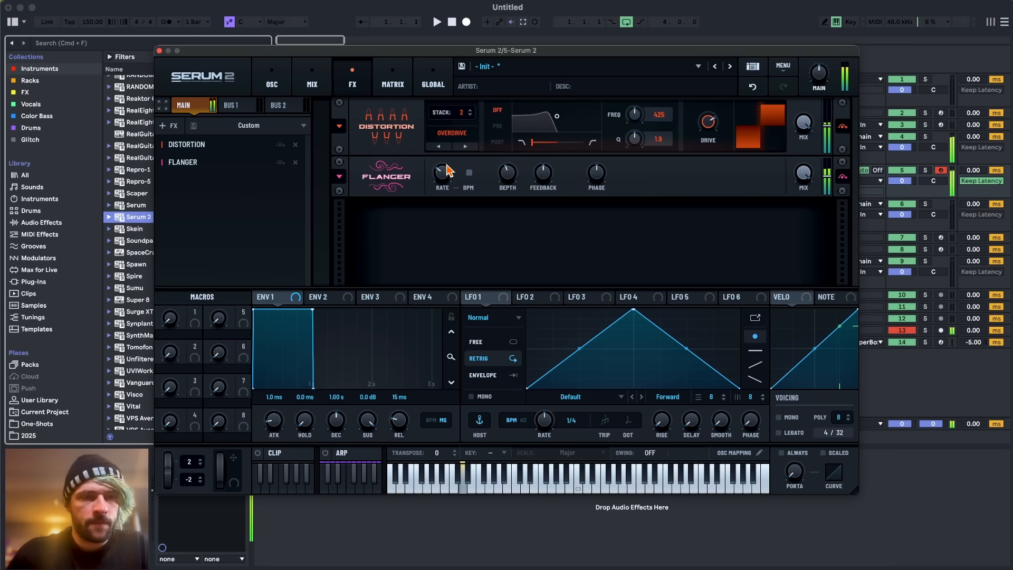
pyautogui.click(168, 126)
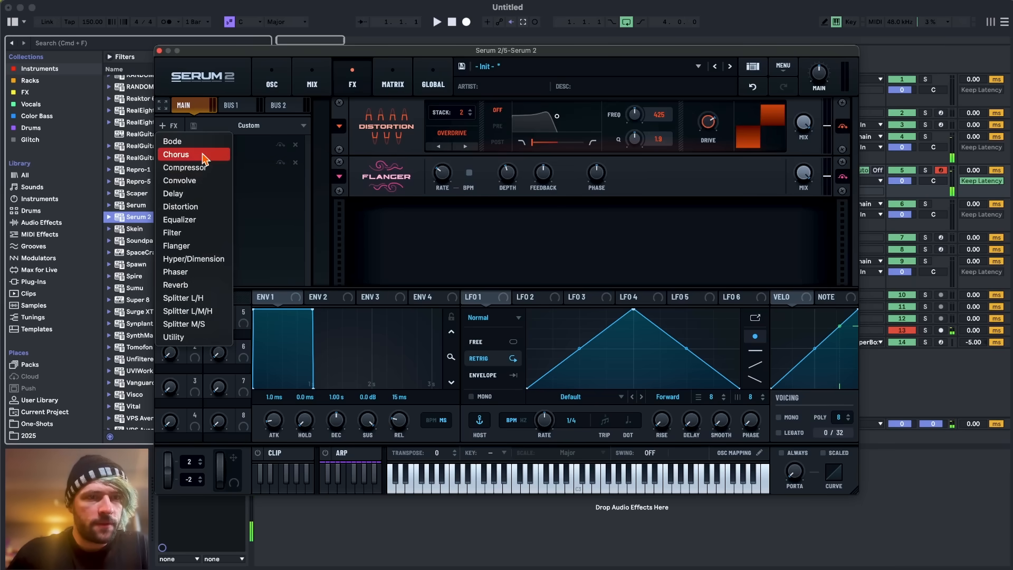
pyautogui.click(194, 260)
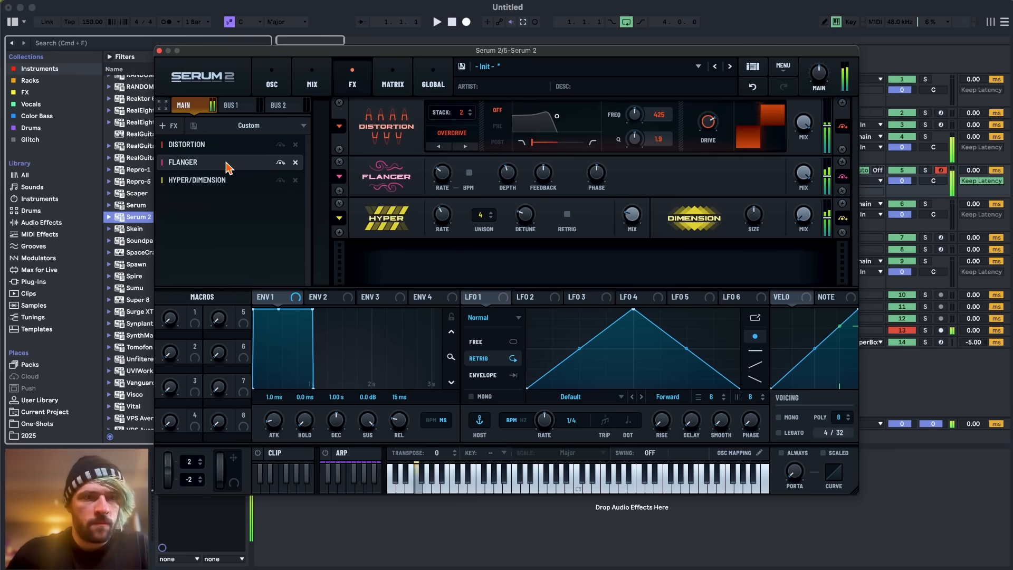
# Step: Add an Equalizer with its low band as a peak at 265 Hz and a gain of -16 dB
pyautogui.click(168, 126)
pyautogui.click(190, 226)
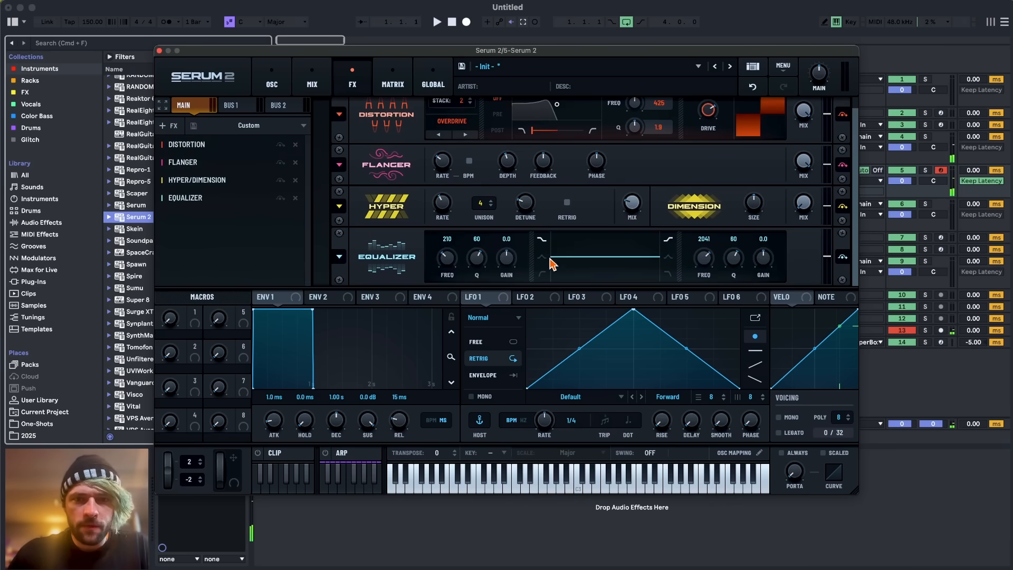
pyautogui.moveTo(514, 258); pyautogui.dragTo(507, 298)
pyautogui.moveTo(447, 257); pyautogui.dragTo(448, 248)
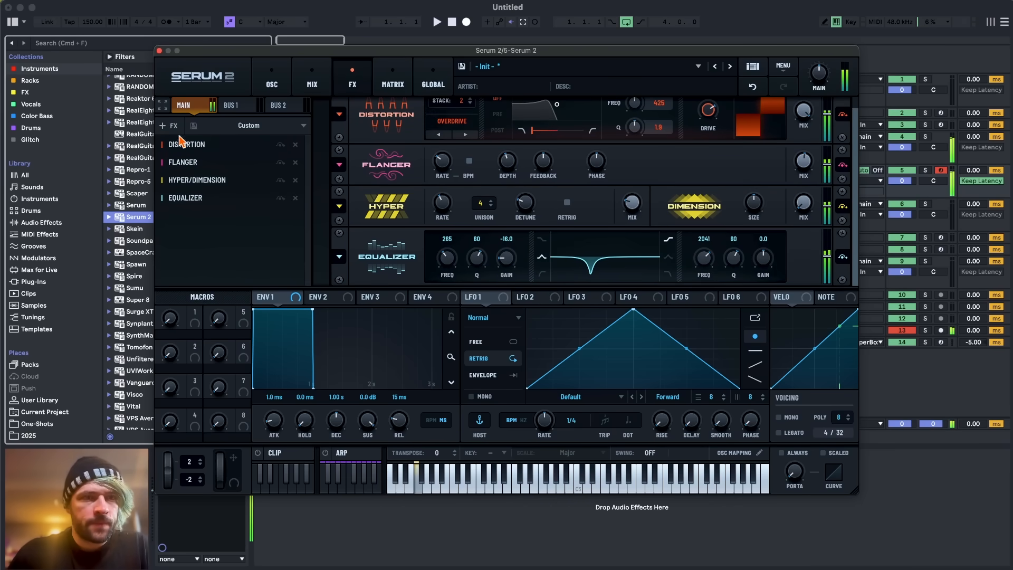
# Step: Add a Filter after the Equalizer and set its type to Notch 24
pyautogui.click(167, 126)
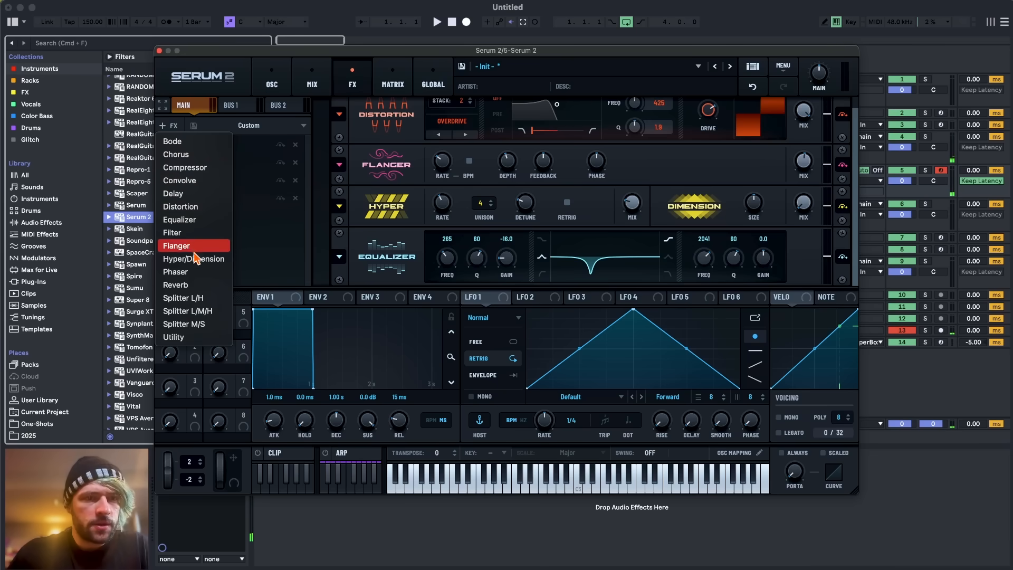
pyautogui.click(185, 233)
pyautogui.click(451, 254)
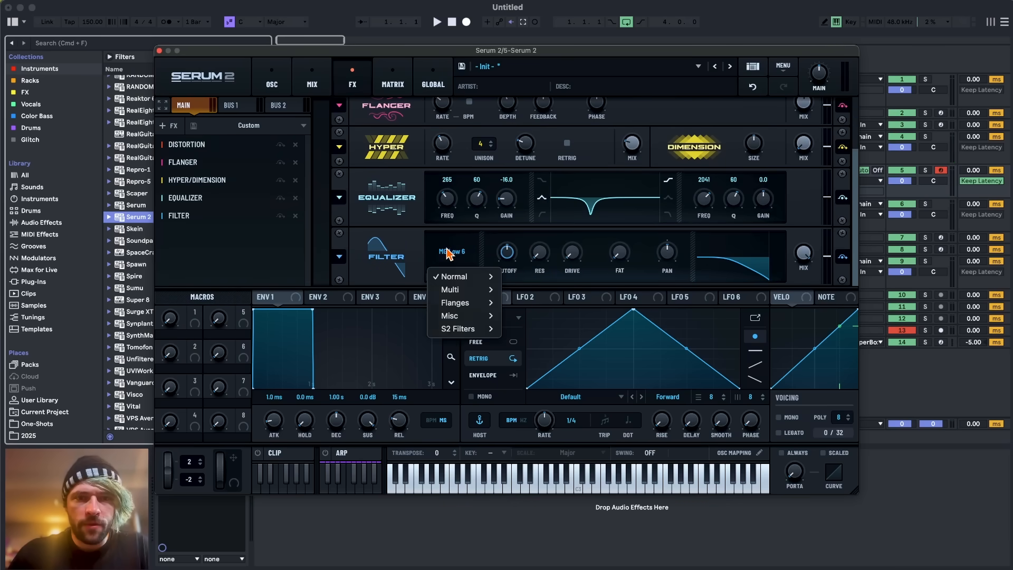
pyautogui.moveTo(454, 276)
pyautogui.click(530, 499)
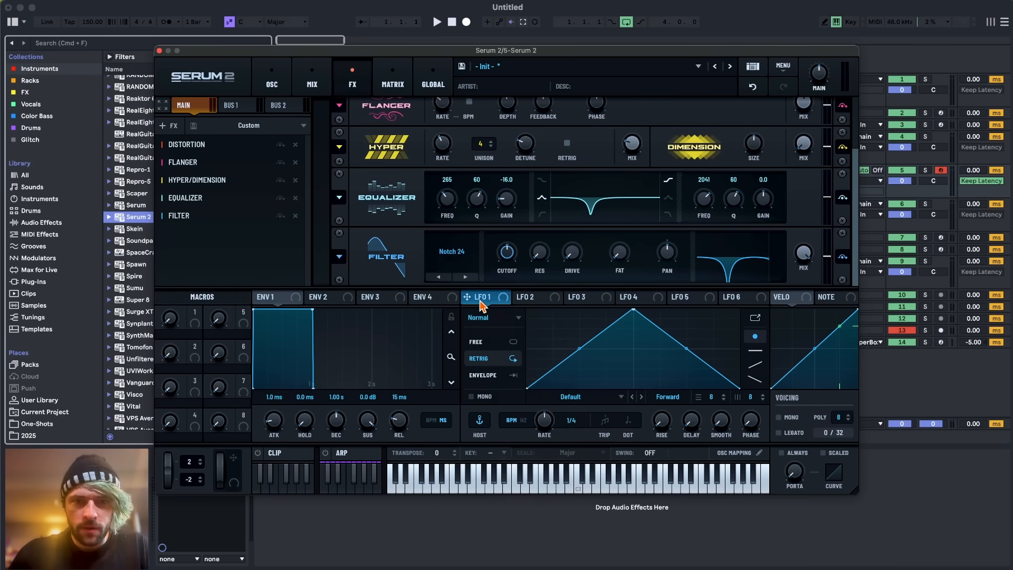
# Step: Modulate the effects filter's cutoff with LFO 1 at a 2 bar rate and raise the filter's resonance to about 22%
pyautogui.moveTo(467, 297); pyautogui.dragTo(508, 252)
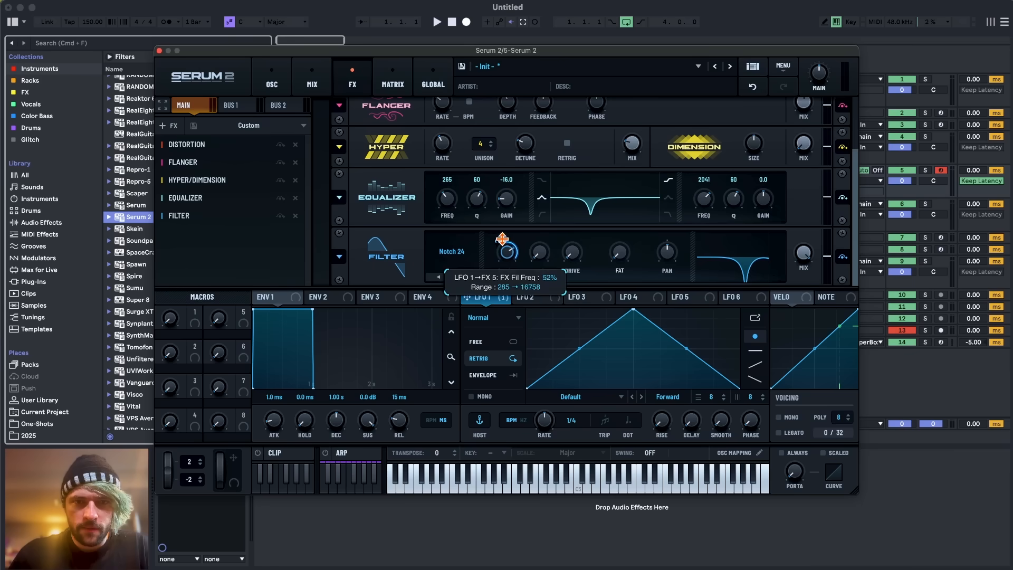
pyautogui.moveTo(545, 428); pyautogui.dragTo(543, 443)
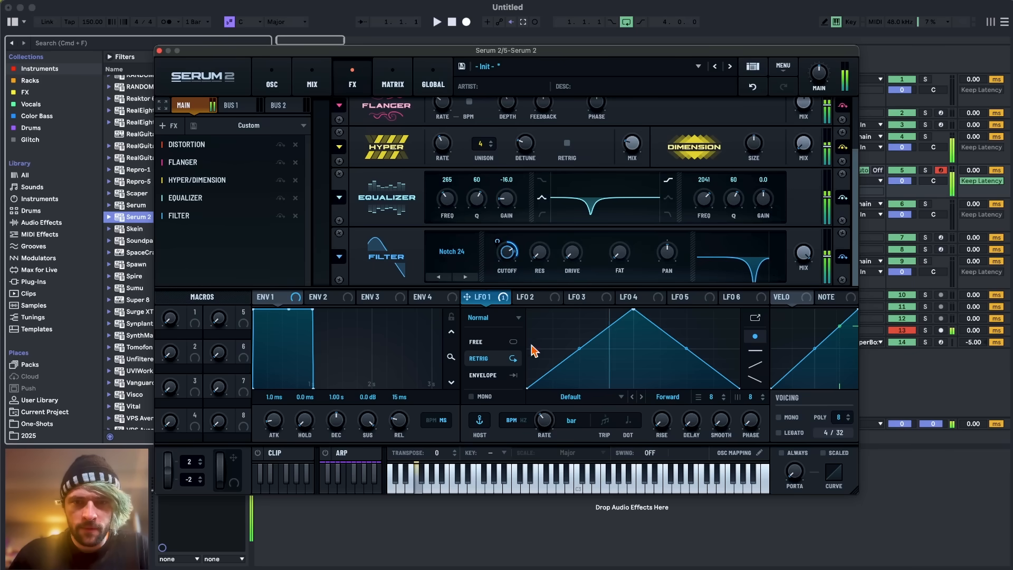
pyautogui.moveTo(502, 241)
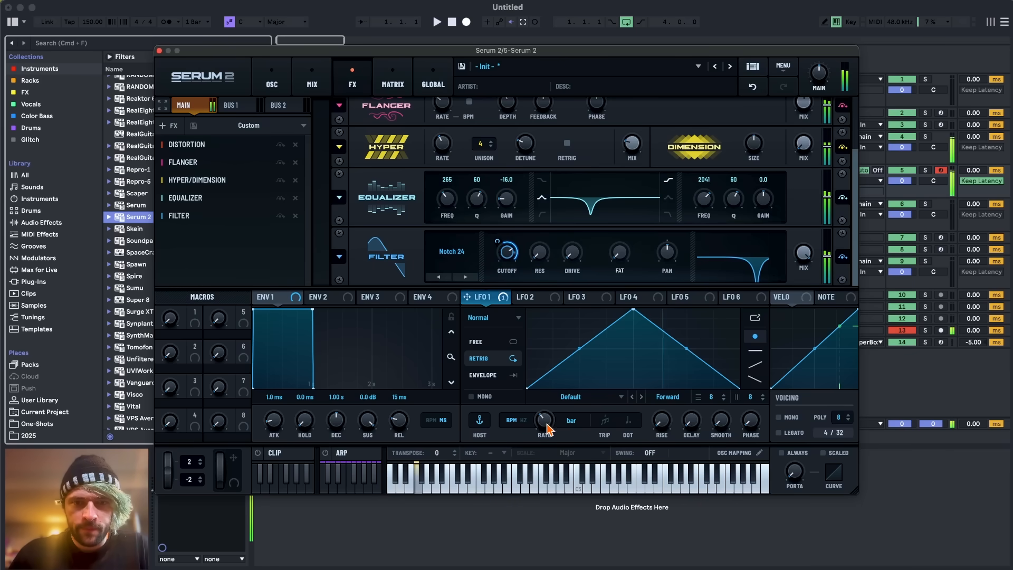
pyautogui.moveTo(543, 423); pyautogui.dragTo(545, 417)
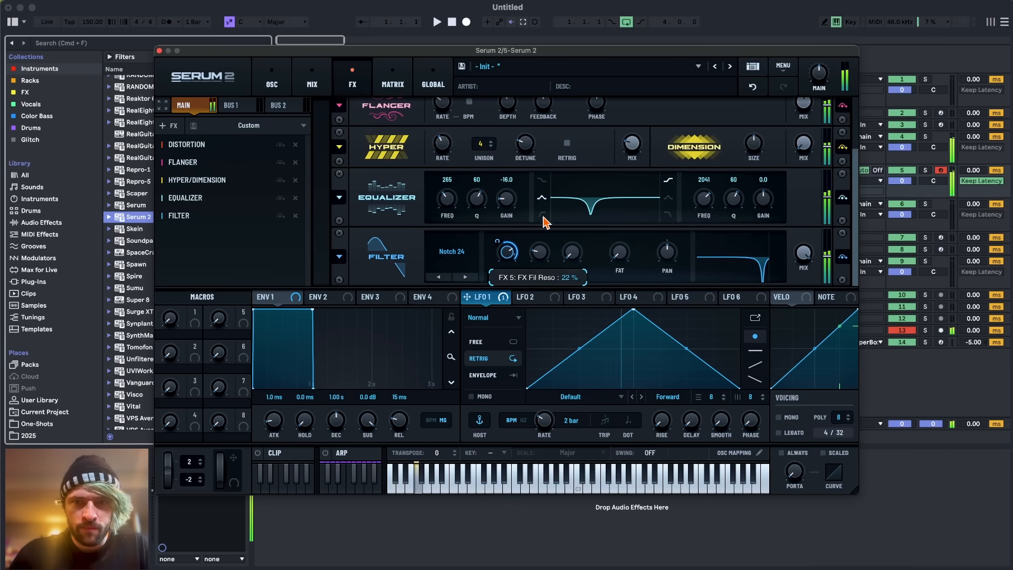
# Step: Add a Compressor at the end of the main effects chain and adjust its gain
pyautogui.click(164, 126)
pyautogui.click(184, 167)
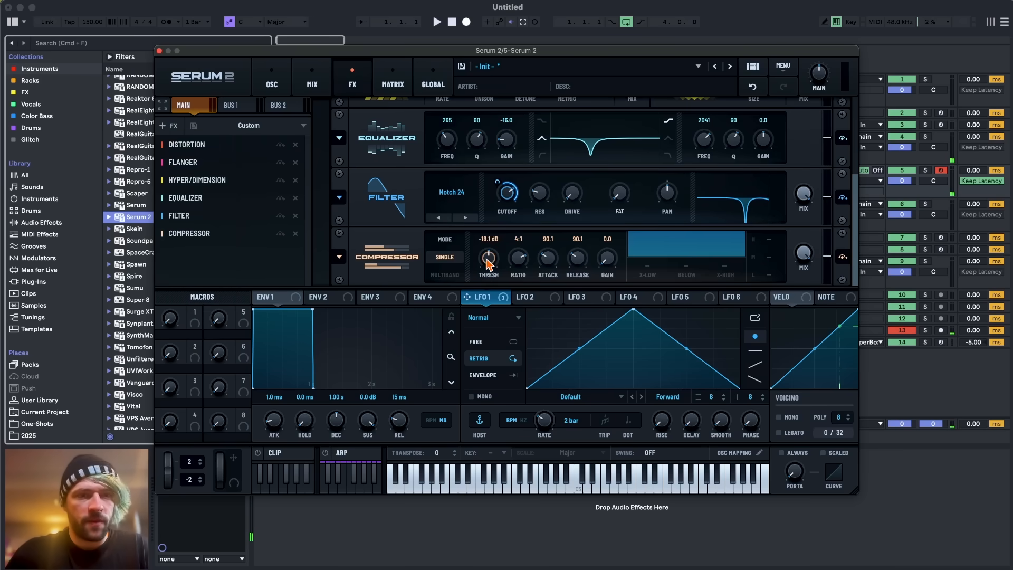
pyautogui.moveTo(606, 258)
pyautogui.mouseDown()
pyautogui.moveTo(615, 222)
pyautogui.moveTo(608, 259)
pyautogui.mouseUp()
# Step: Look over the oscillators and effects and adjust the sub oscillator's level
pyautogui.click(272, 79)
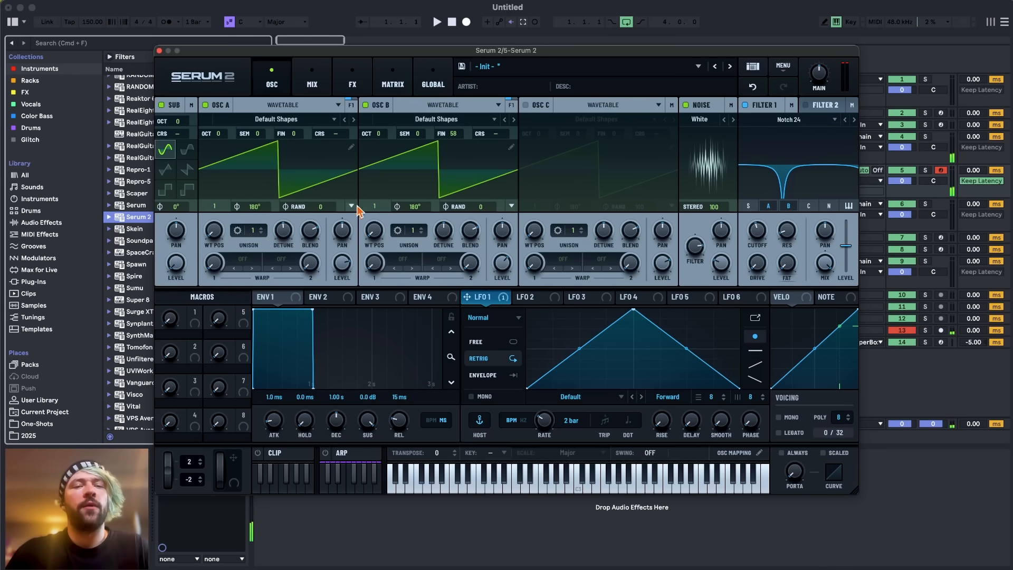
pyautogui.click(321, 85)
pyautogui.click(352, 82)
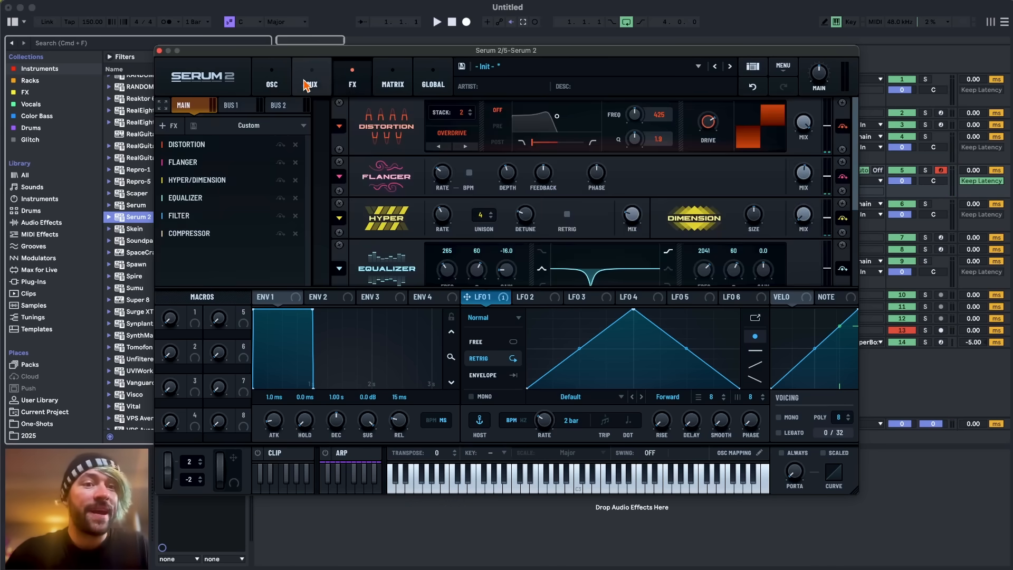
pyautogui.click(272, 82)
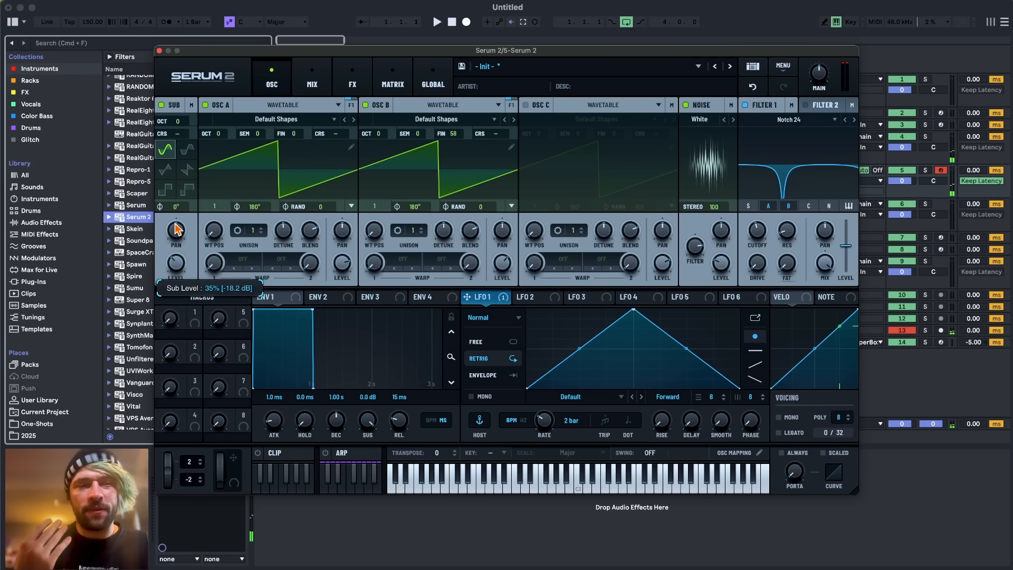
pyautogui.moveTo(176, 229); pyautogui.dragTo(180, 195)
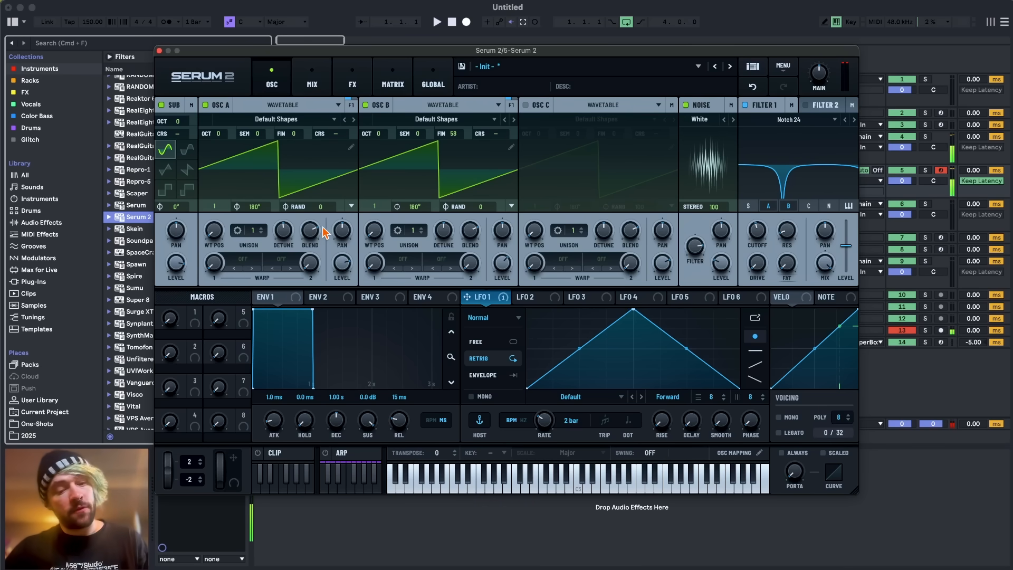
# Step: Set oscillator A's fine tuning to -40 cents and oscillator B's to 40 cents
pyautogui.moveTo(455, 138)
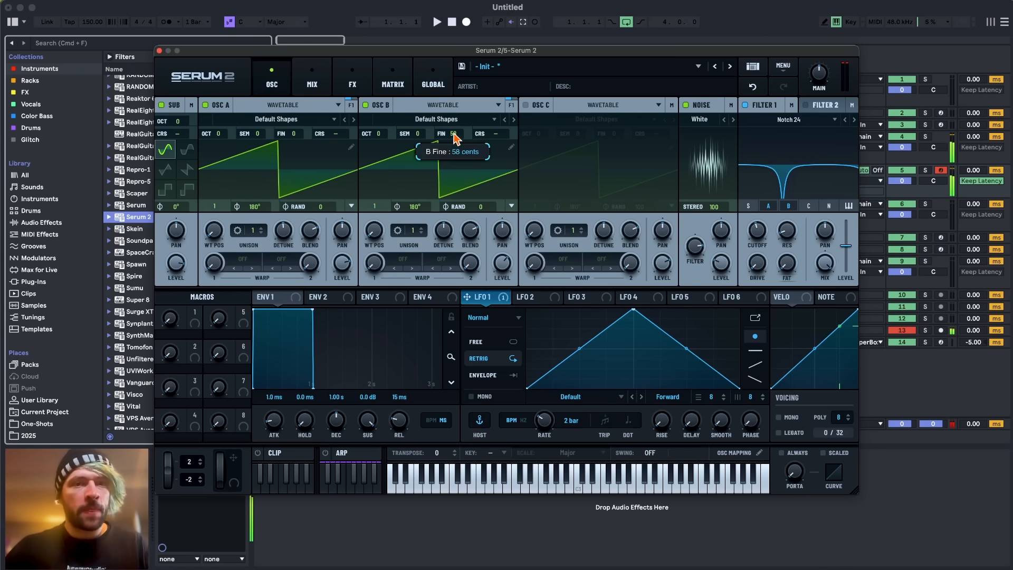
pyautogui.moveTo(467, 122); pyautogui.dragTo(453, 174)
pyautogui.moveTo(293, 134)
pyautogui.mouseDown()
pyautogui.moveTo(305, 129)
pyautogui.moveTo(300, 141)
pyautogui.mouseUp()
pyautogui.moveTo(464, 139); pyautogui.dragTo(464, 131)
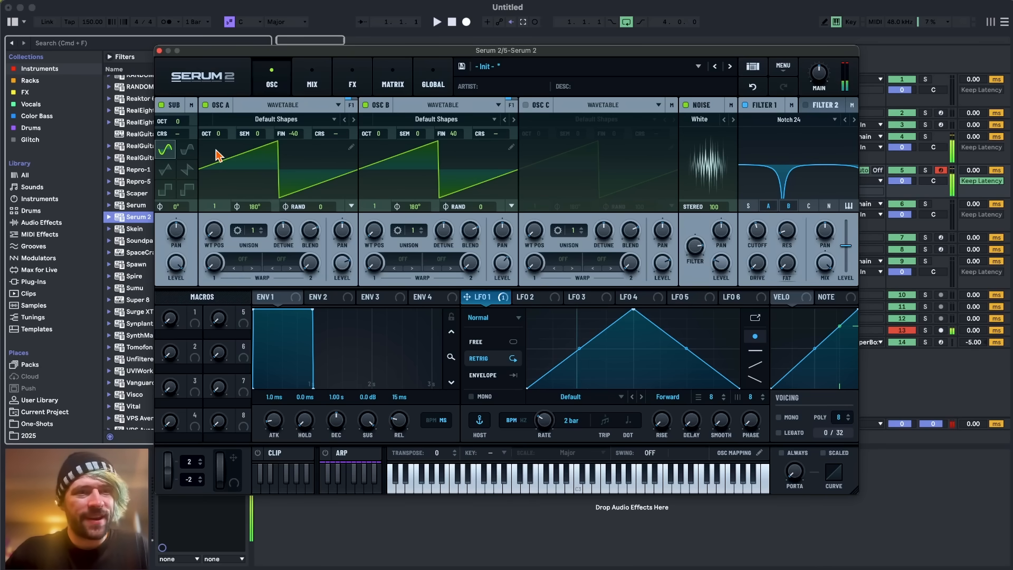
# Step: Route the sub oscillator to the Direct output so it bypasses the effects
pyautogui.click(191, 105)
pyautogui.click(220, 121)
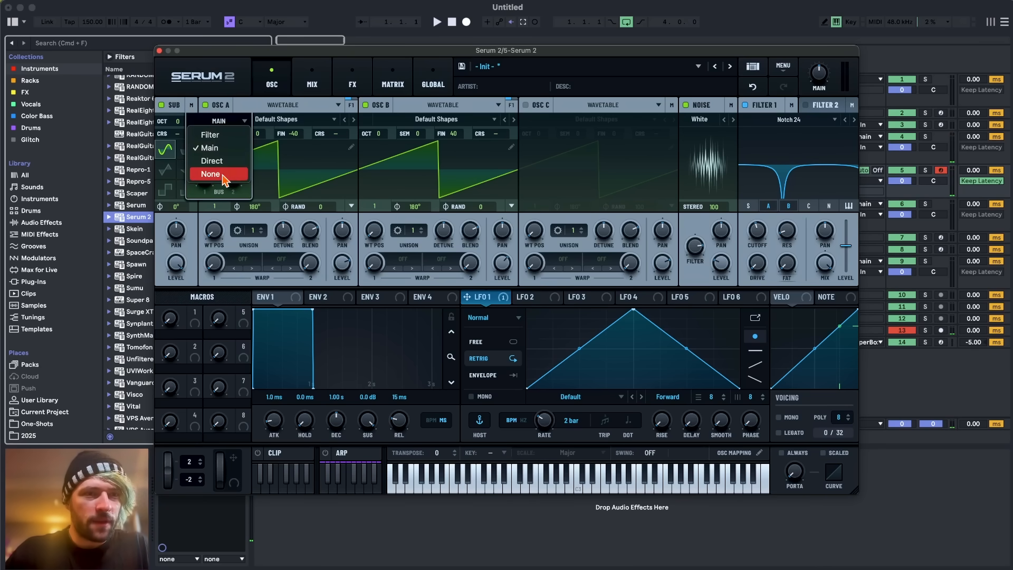
pyautogui.click(214, 160)
pyautogui.click(195, 238)
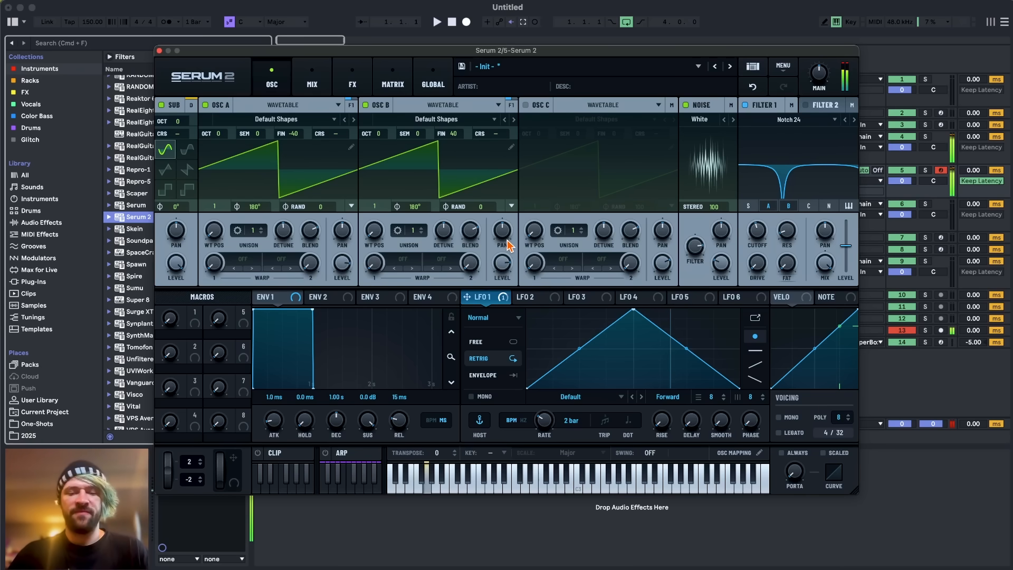
# Step: Set the Overdrive distortion's stack to 3
pyautogui.click(353, 81)
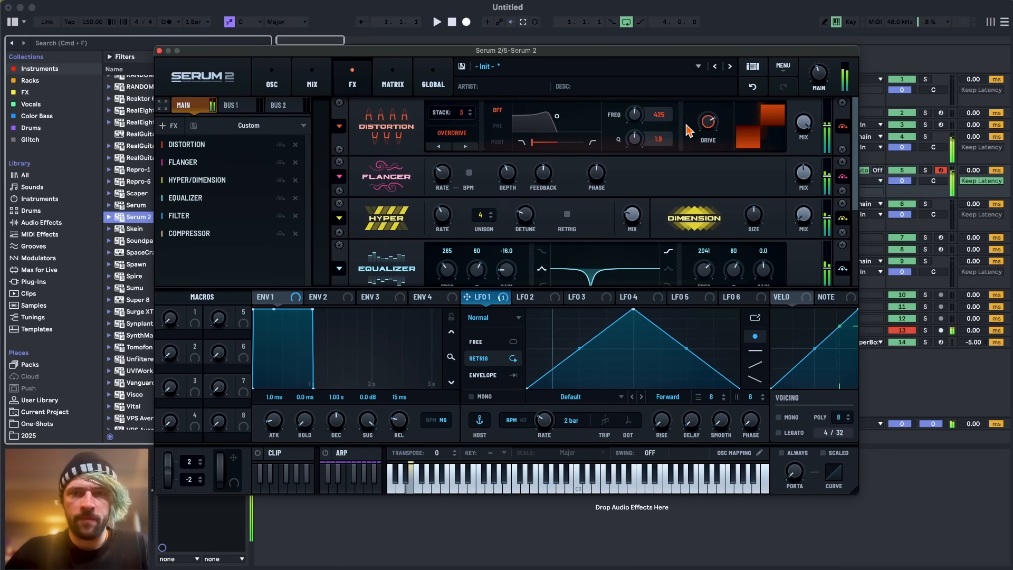
pyautogui.click(282, 88)
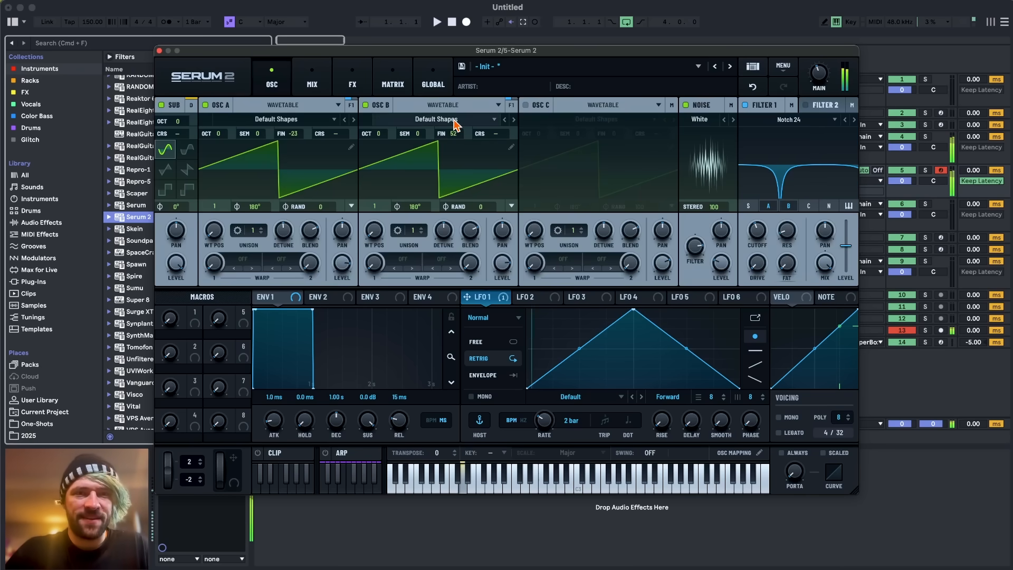
# Step: Detune oscillator A to -49 cents and B to 52 cents, and enable mono and legato voicing
pyautogui.moveTo(294, 137); pyautogui.dragTo(294, 156)
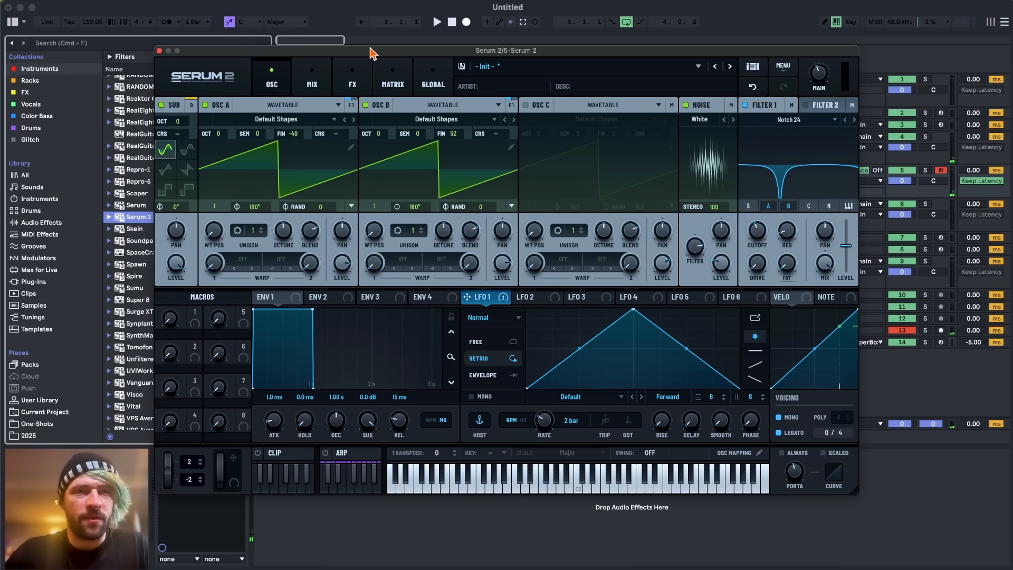
# Step: Modulate Main Tuning with a small positive amount of Env 2, shaping the envelope with zero sustain and a 344 ms decay
pyautogui.click(392, 80)
pyautogui.moveTo(312, 297); pyautogui.dragTo(227, 152)
pyautogui.click(486, 145)
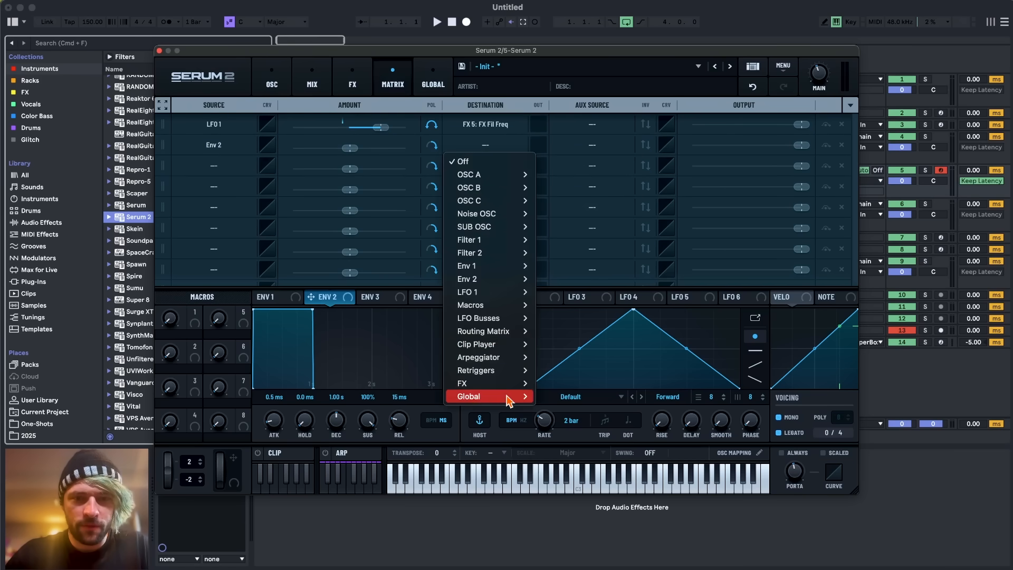
pyautogui.moveTo(508, 400)
pyautogui.click(549, 396)
pyautogui.moveTo(351, 149); pyautogui.dragTo(369, 152)
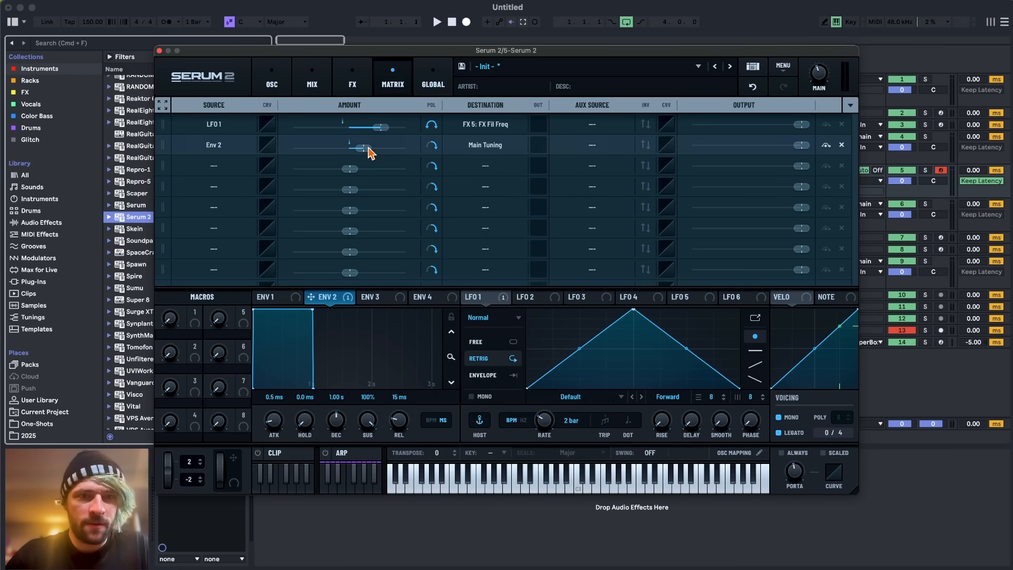
pyautogui.moveTo(373, 429); pyautogui.dragTo(373, 494)
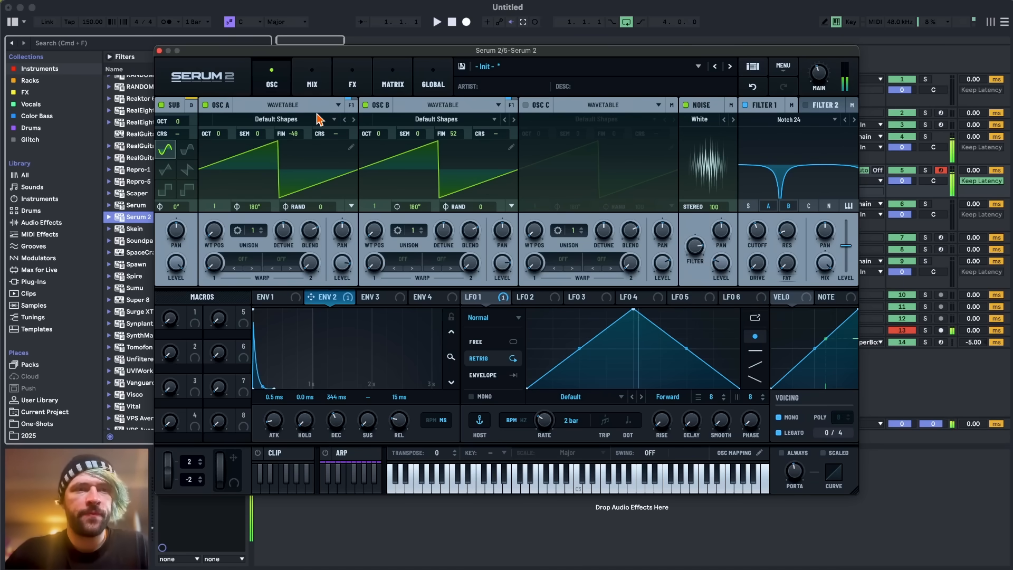
# Step: Check the patch's effects chain and oscillators, and reset Serum 2 to the init patch
pyautogui.click(353, 81)
pyautogui.click(271, 82)
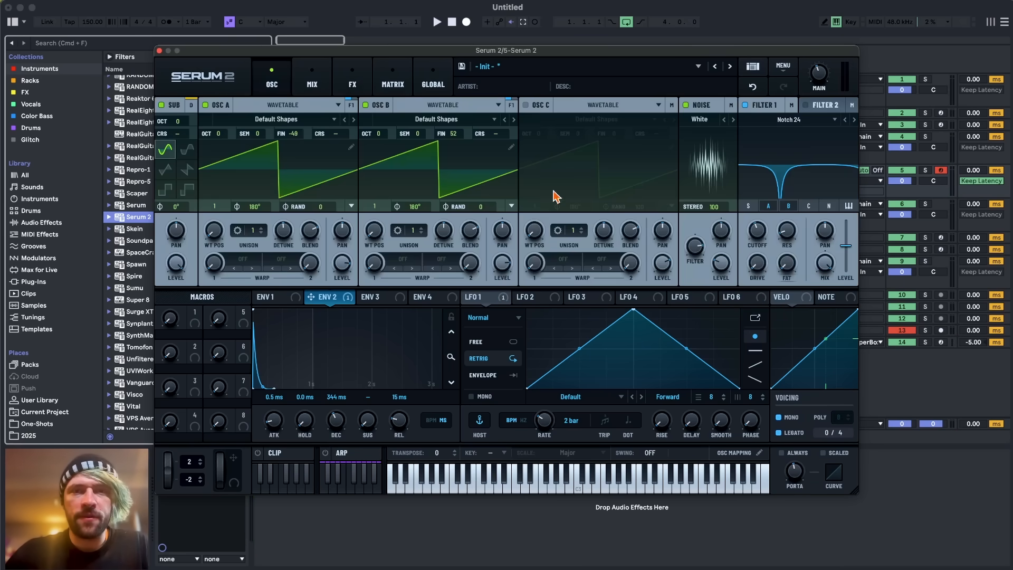
pyautogui.click(353, 82)
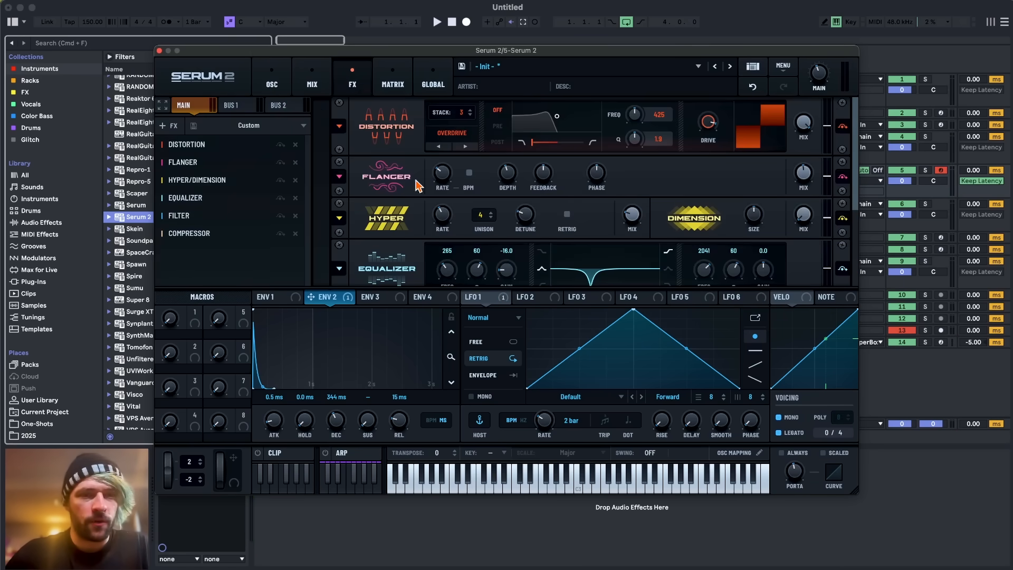
pyautogui.click(272, 81)
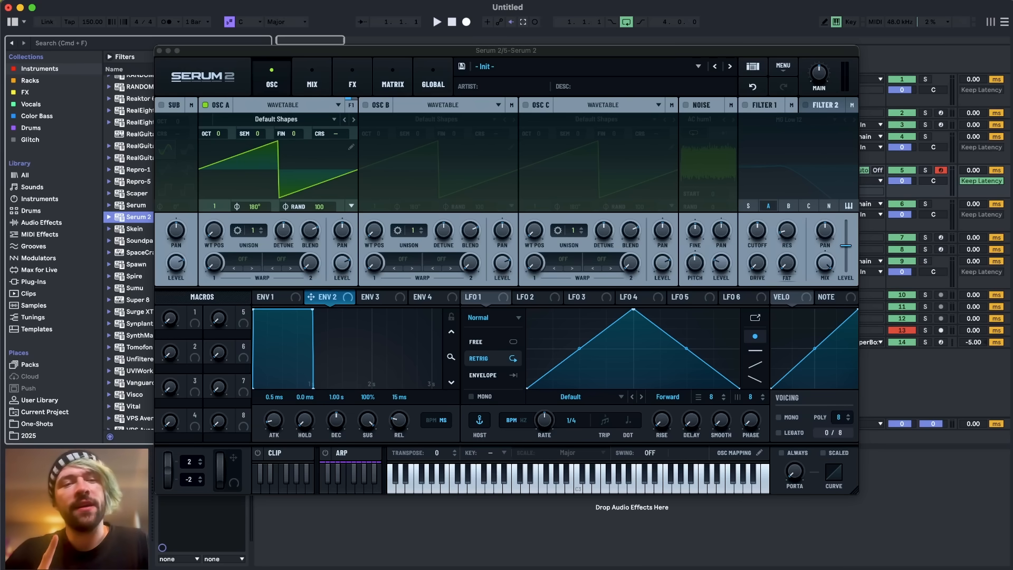
pyautogui.click(367, 111)
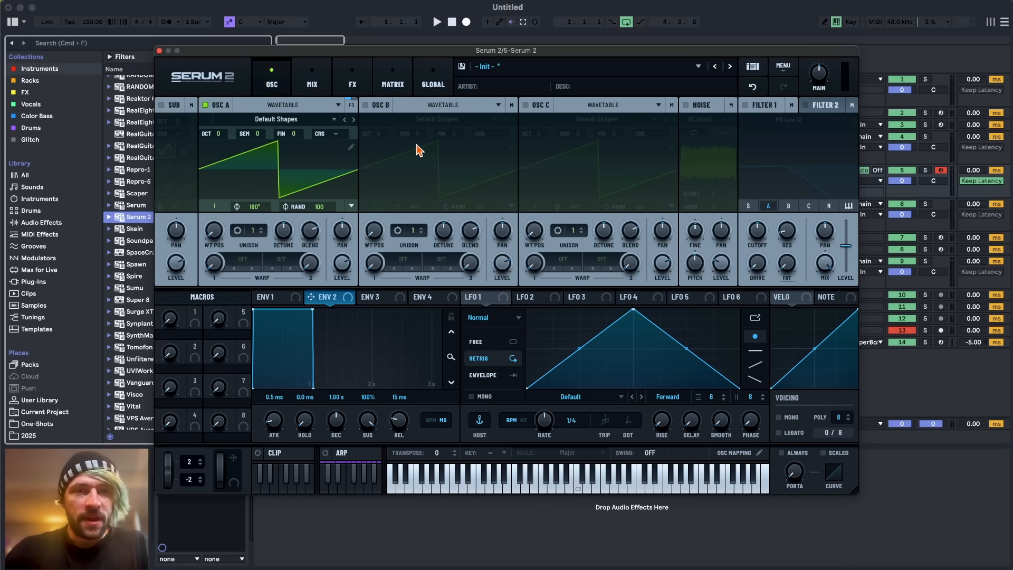
pyautogui.click(366, 106)
pyautogui.click(526, 106)
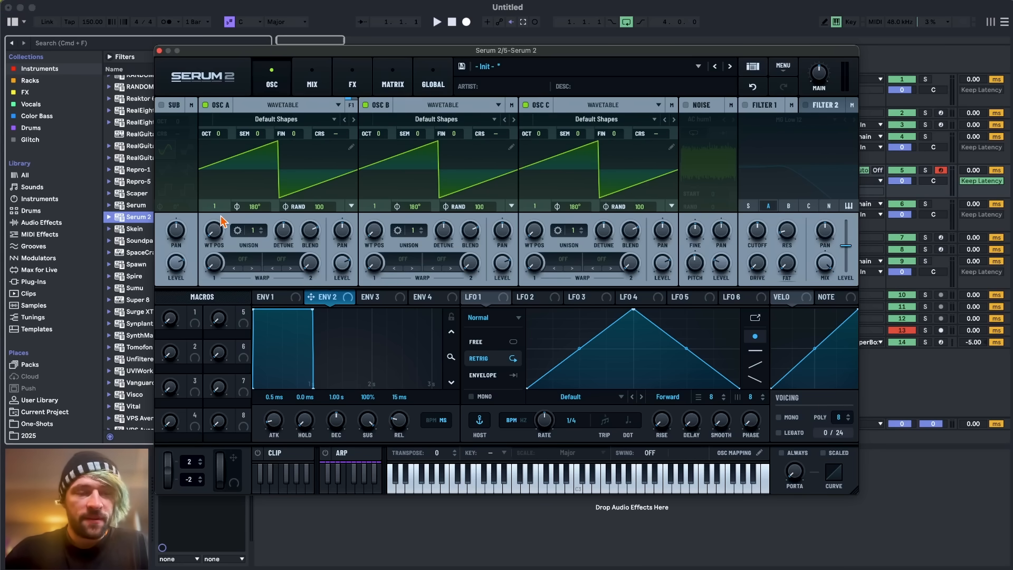
pyautogui.click(526, 106)
pyautogui.click(365, 106)
# Step: Set oscillator A to the triangle at wavetable position 3, and enable oscillators B and C with the same triangle shape
pyautogui.moveTo(215, 181); pyautogui.dragTo(212, 234)
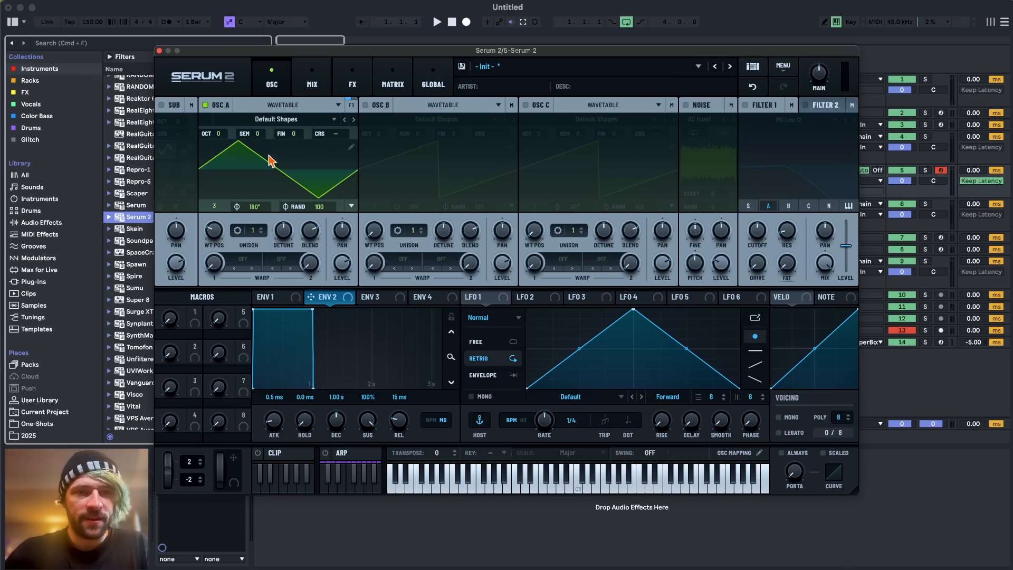
pyautogui.click(366, 106)
pyautogui.moveTo(383, 207)
pyautogui.mouseDown()
pyautogui.moveTo(389, 199)
pyautogui.moveTo(378, 217)
pyautogui.mouseUp()
pyautogui.click(527, 105)
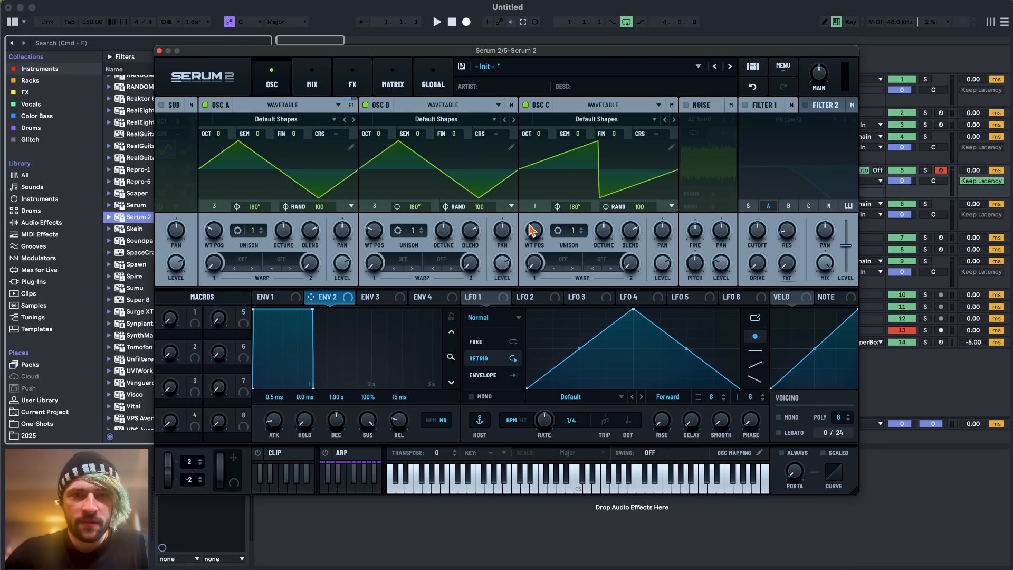
pyautogui.moveTo(532, 228); pyautogui.dragTo(534, 194)
# Step: Set the random phase amount of oscillators A, B and C to 0
pyautogui.moveTo(326, 207); pyautogui.dragTo(326, 232)
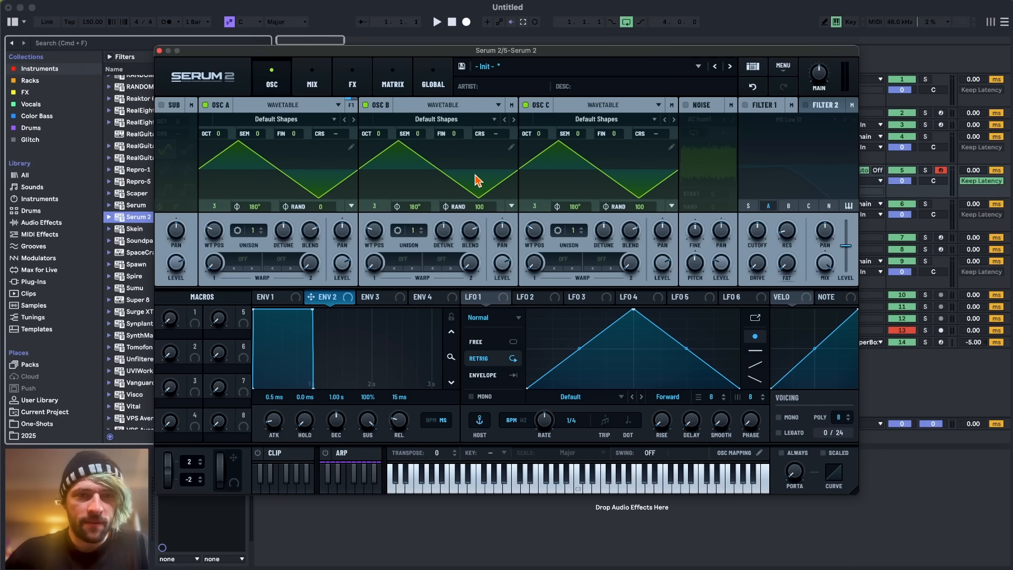
pyautogui.moveTo(479, 207); pyautogui.dragTo(478, 238)
pyautogui.moveTo(639, 207); pyautogui.dragTo(640, 232)
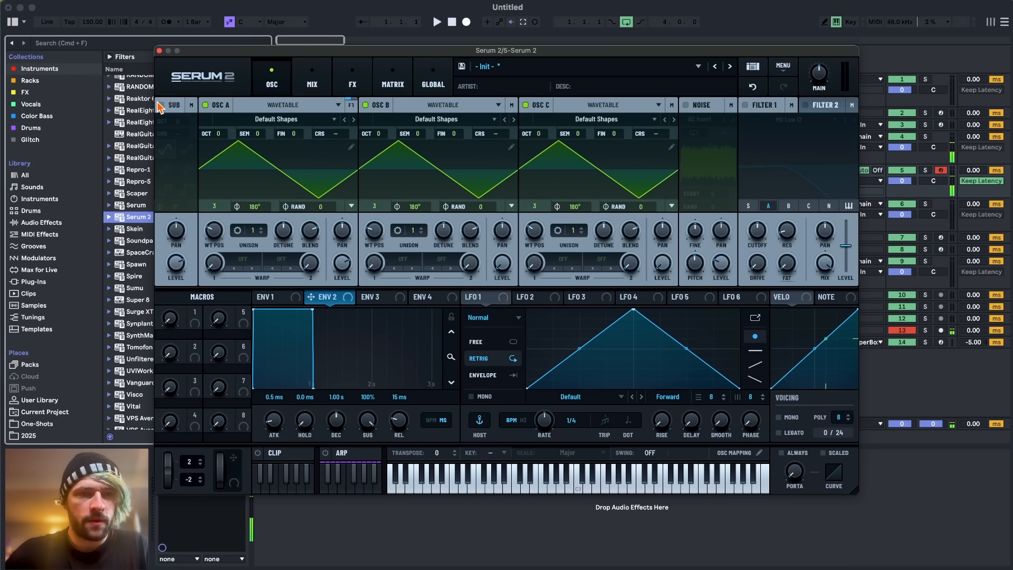
# Step: Set oscillator A's first warp mode to PD (B) and oscillator B's to PD (C)
pyautogui.click(242, 259)
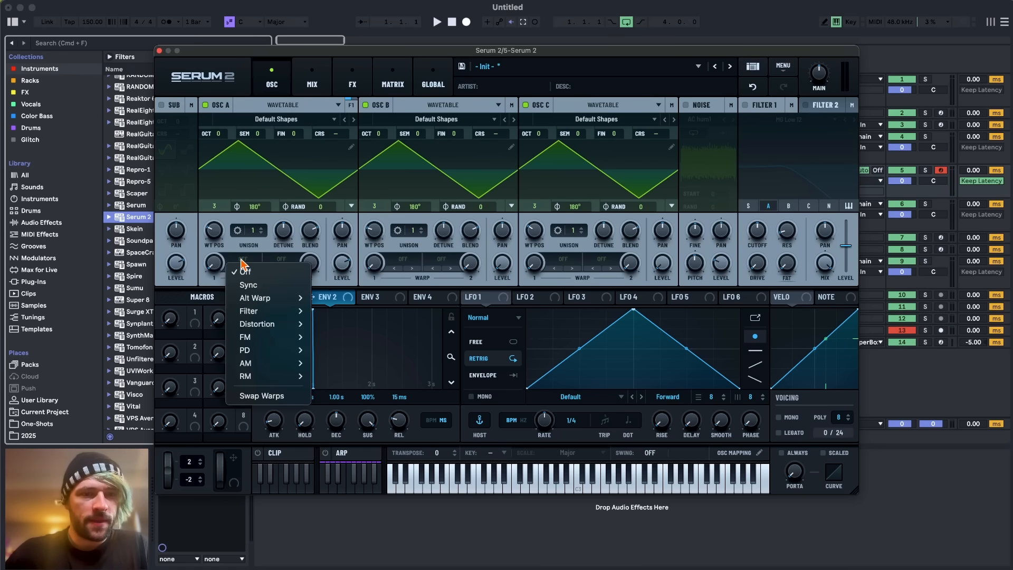
pyautogui.moveTo(252, 352)
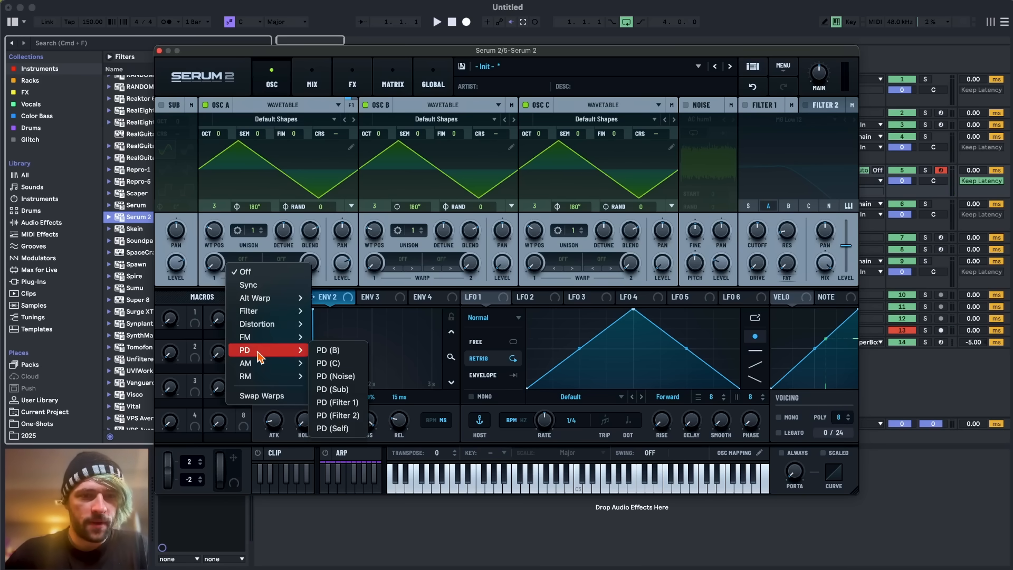
pyautogui.click(391, 319)
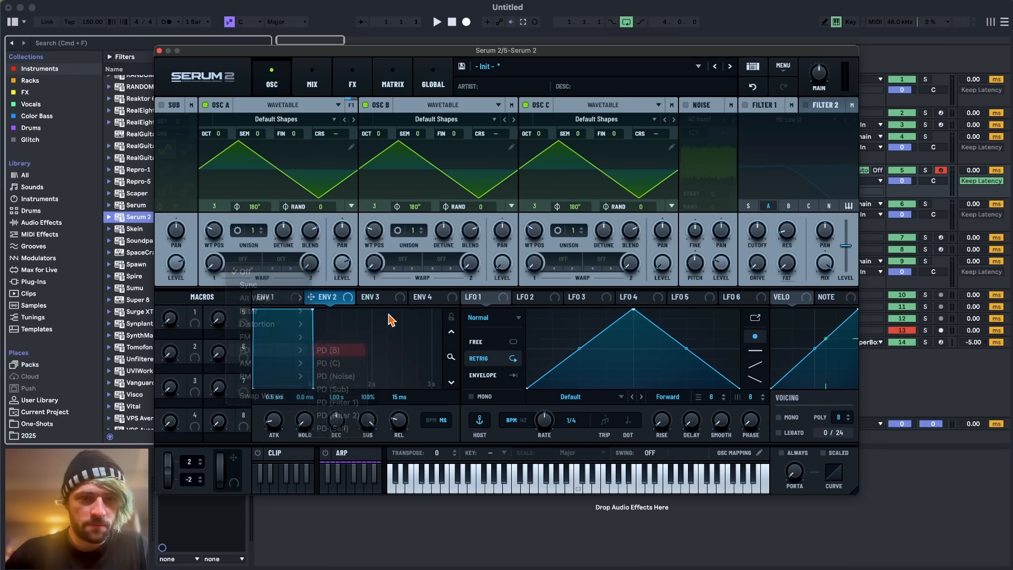
pyautogui.click(403, 259)
pyautogui.moveTo(433, 350)
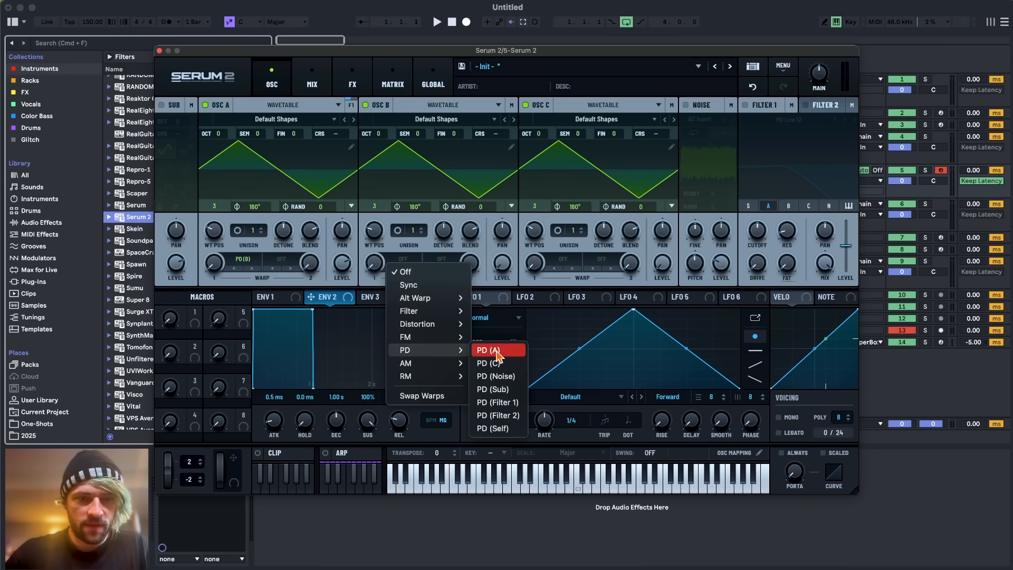
pyautogui.click(493, 363)
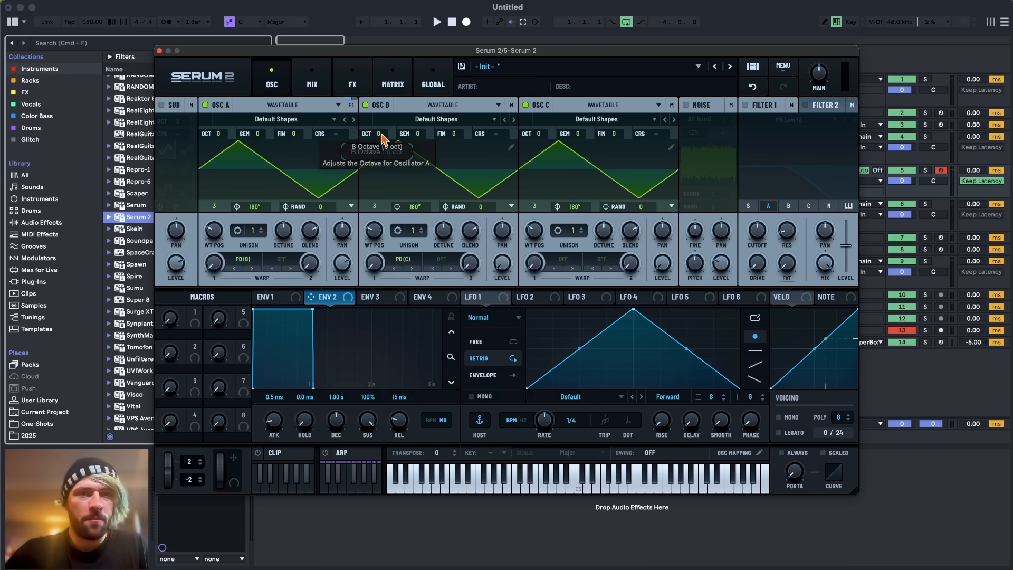
# Step: Raise oscillators B and C to octave +2 and turn up oscillator B's PD (C) warp amount
pyautogui.moveTo(385, 131); pyautogui.dragTo(389, 122)
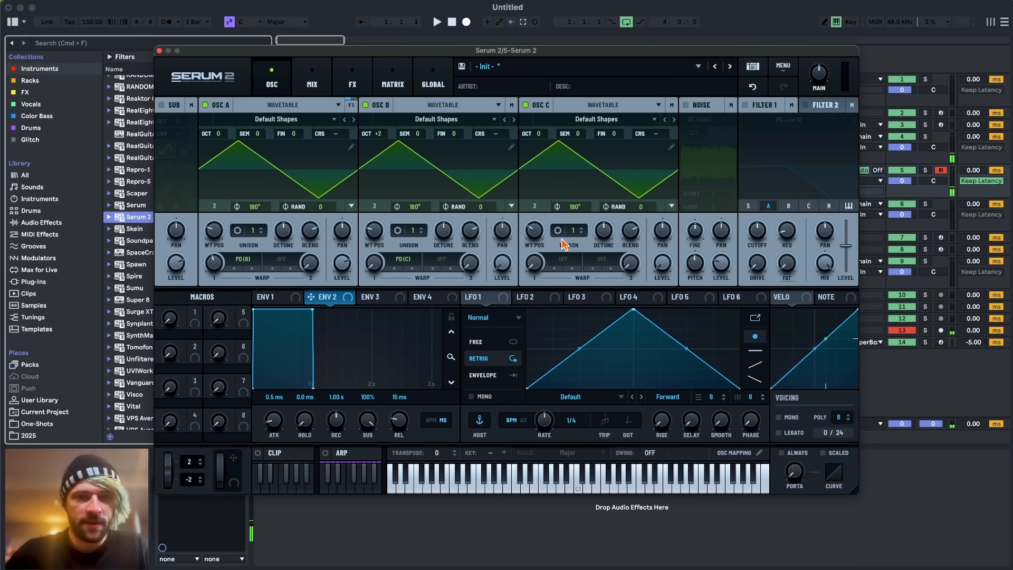
pyautogui.moveTo(538, 134); pyautogui.dragTo(553, 112)
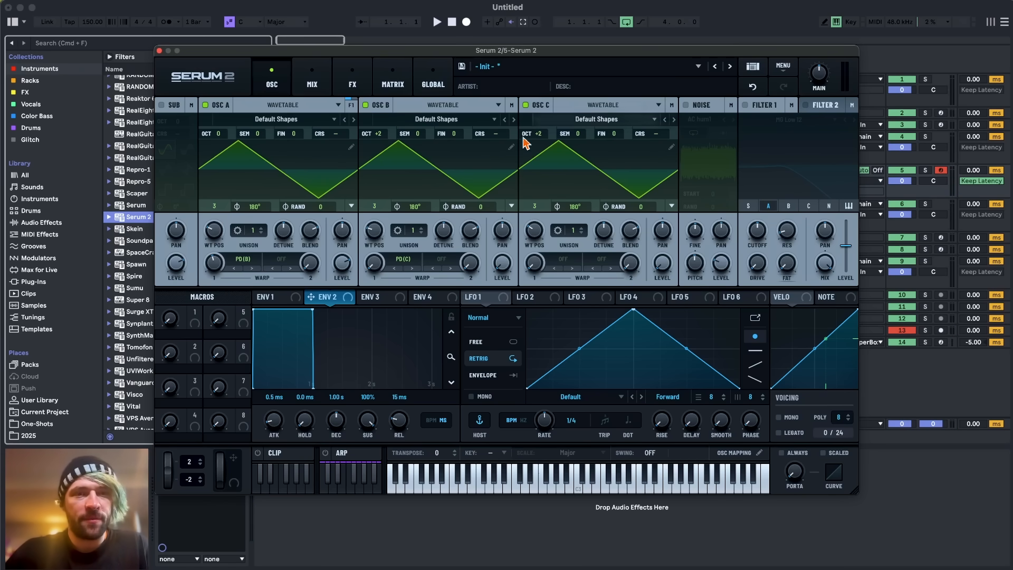
pyautogui.moveTo(374, 267); pyautogui.dragTo(381, 228)
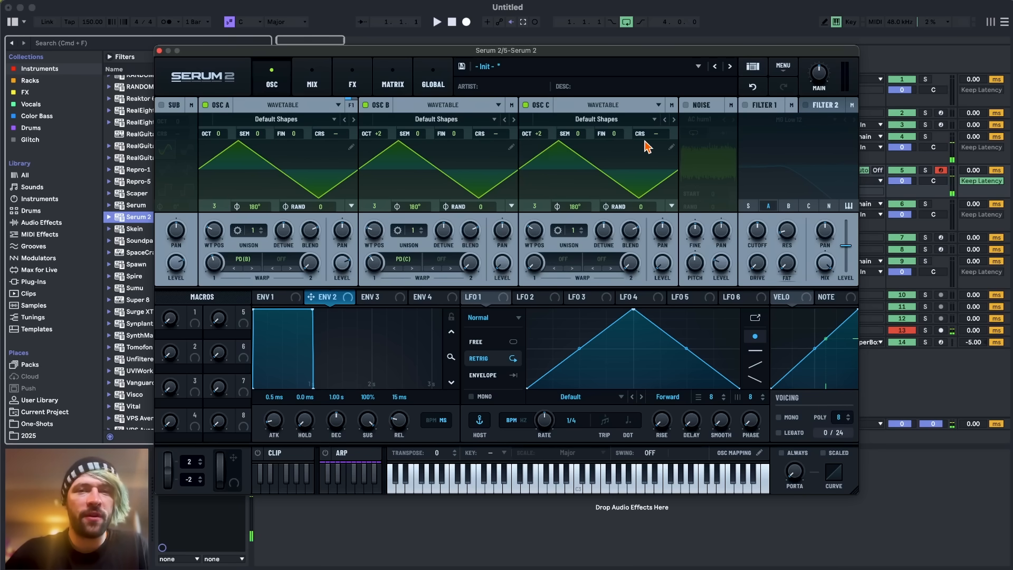
# Step: Detune oscillator C to 48 cents and enable mono and legato voicing
pyautogui.moveTo(611, 136); pyautogui.dragTo(619, 122)
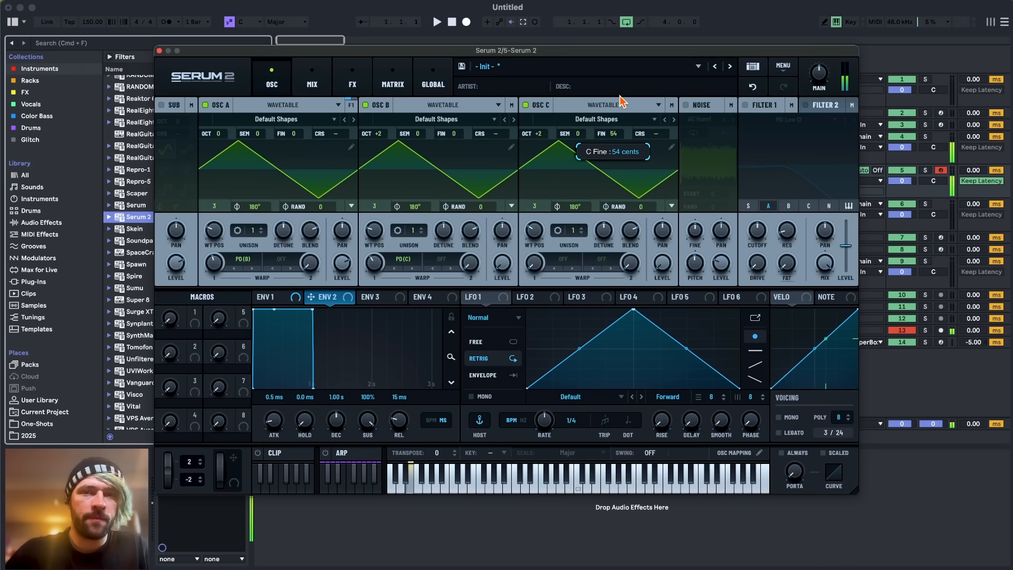
pyautogui.click(779, 417)
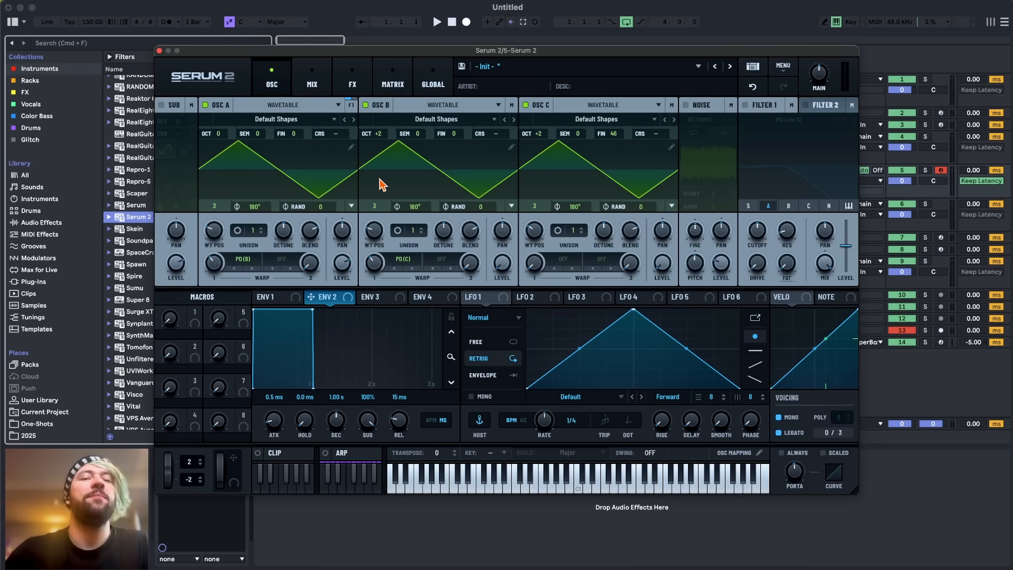
pyautogui.moveTo(614, 133); pyautogui.dragTo(610, 135)
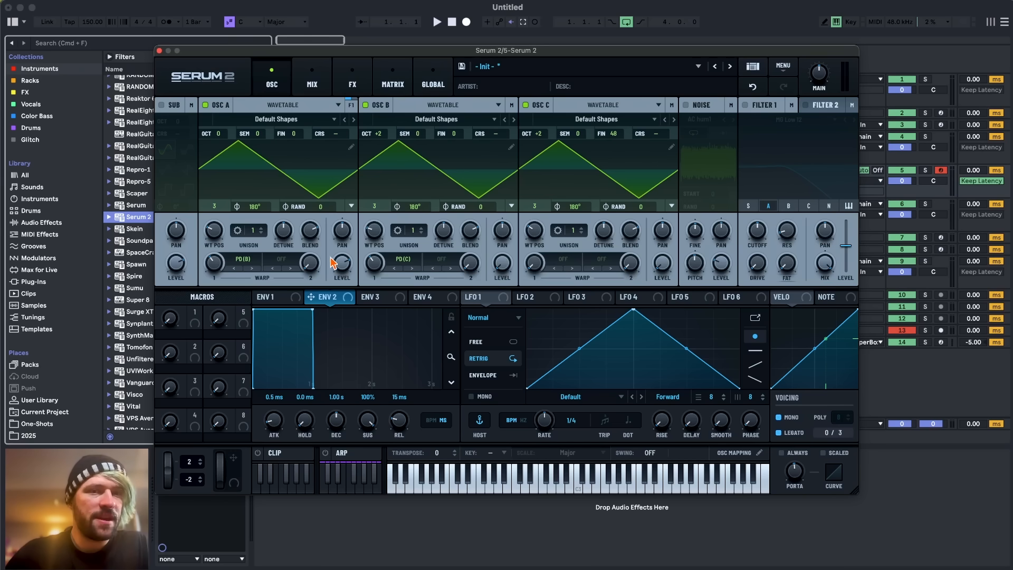
# Step: Adjust oscillator A's PD (B) warp amount while playing a note
pyautogui.moveTo(219, 254)
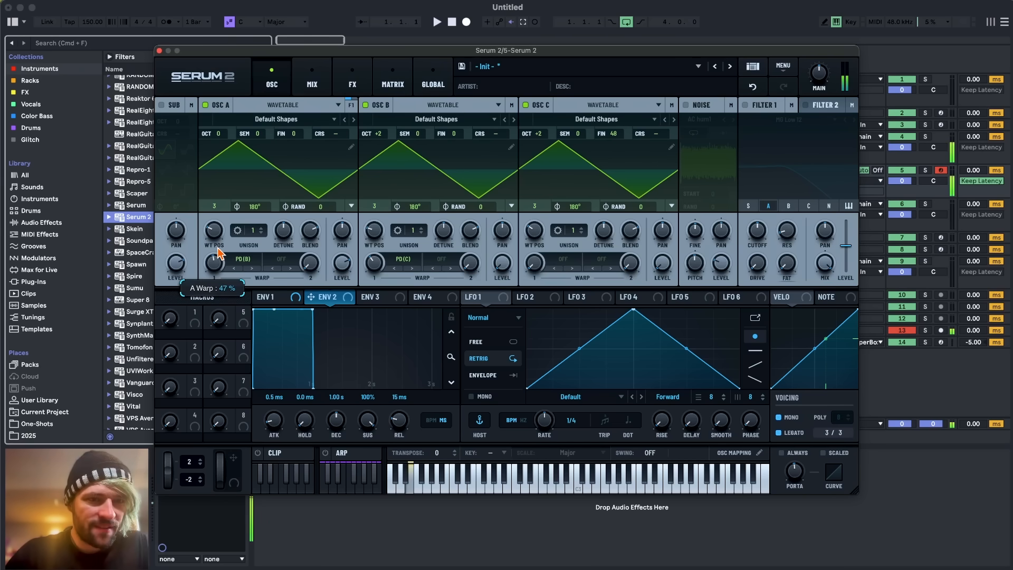
pyautogui.moveTo(218, 257); pyautogui.dragTo(214, 283)
# Step: Add a Distortion with about 30% drive and a multiband Compressor to the main effects chain
pyautogui.click(352, 83)
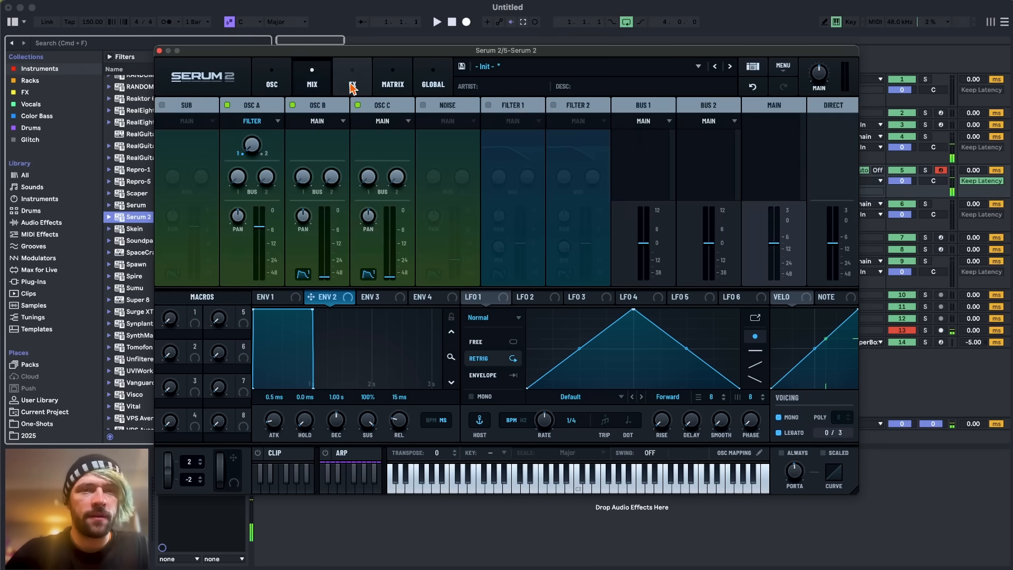
pyautogui.click(179, 128)
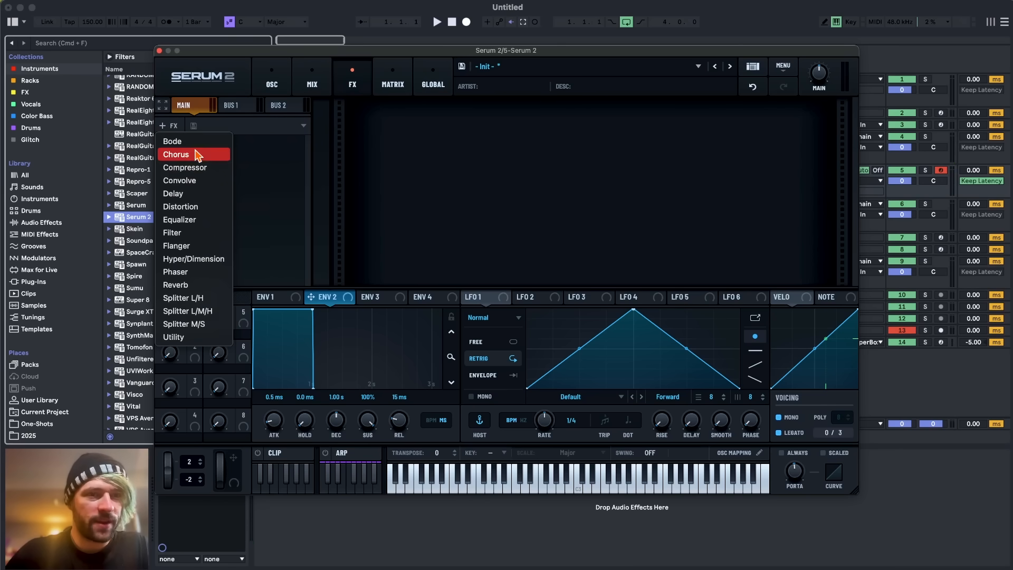
pyautogui.click(182, 206)
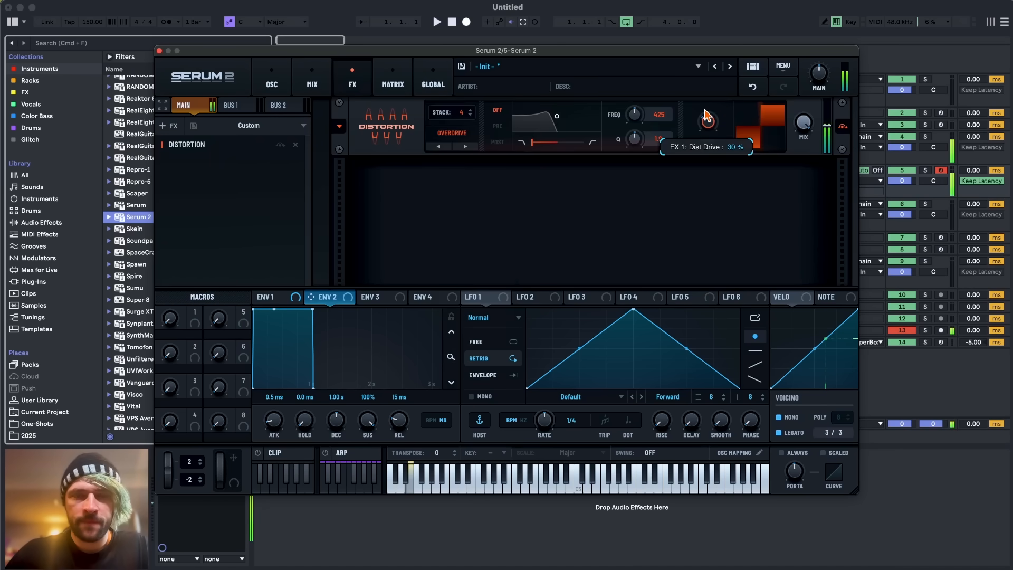
pyautogui.click(168, 125)
pyautogui.click(182, 167)
pyautogui.click(168, 125)
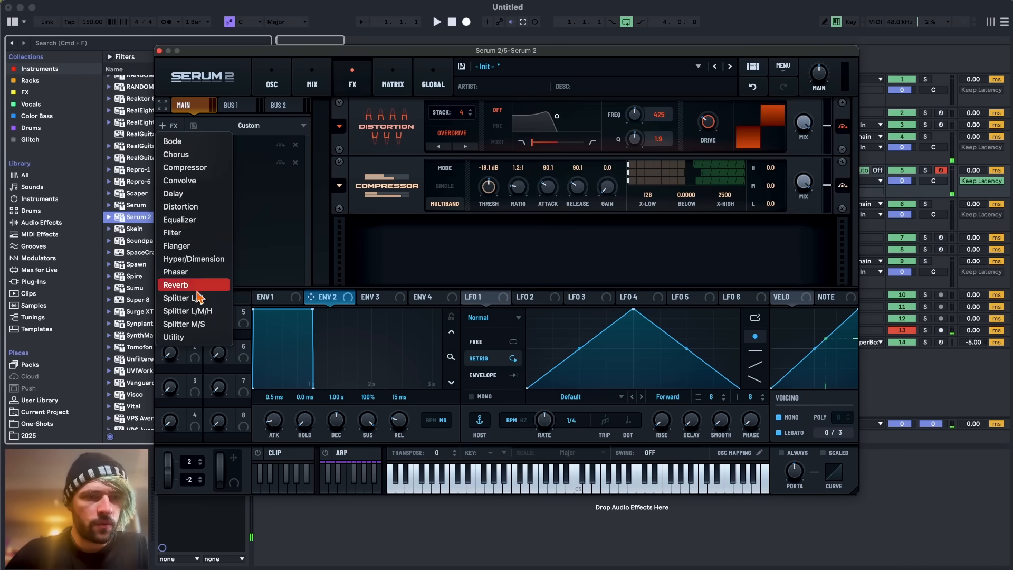
# Step: Set Filter 1 to Notch 24 and adjust its resonance, cutoff and mix
pyautogui.click(271, 83)
pyautogui.click(789, 120)
pyautogui.moveTo(781, 137)
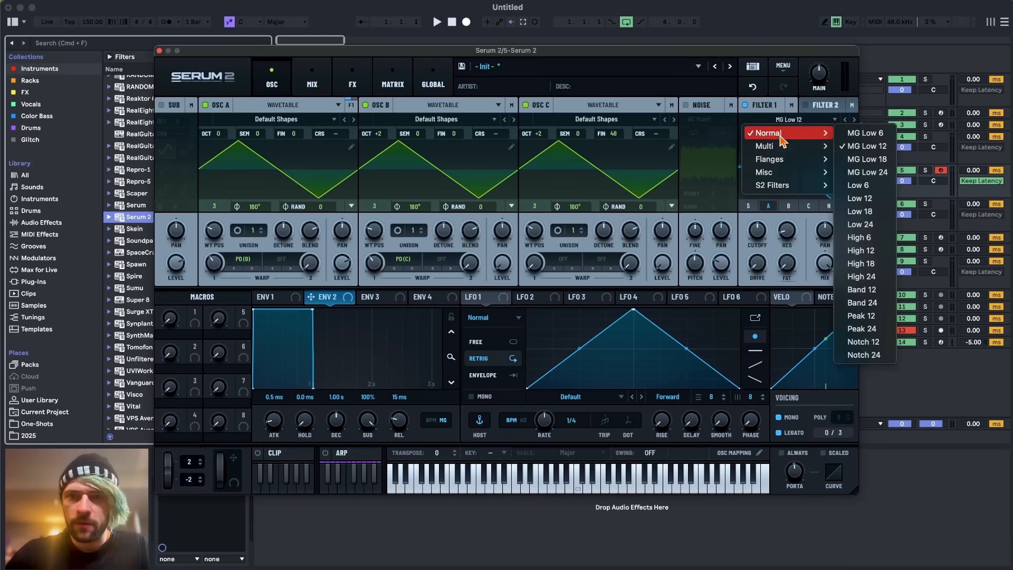
pyautogui.click(864, 354)
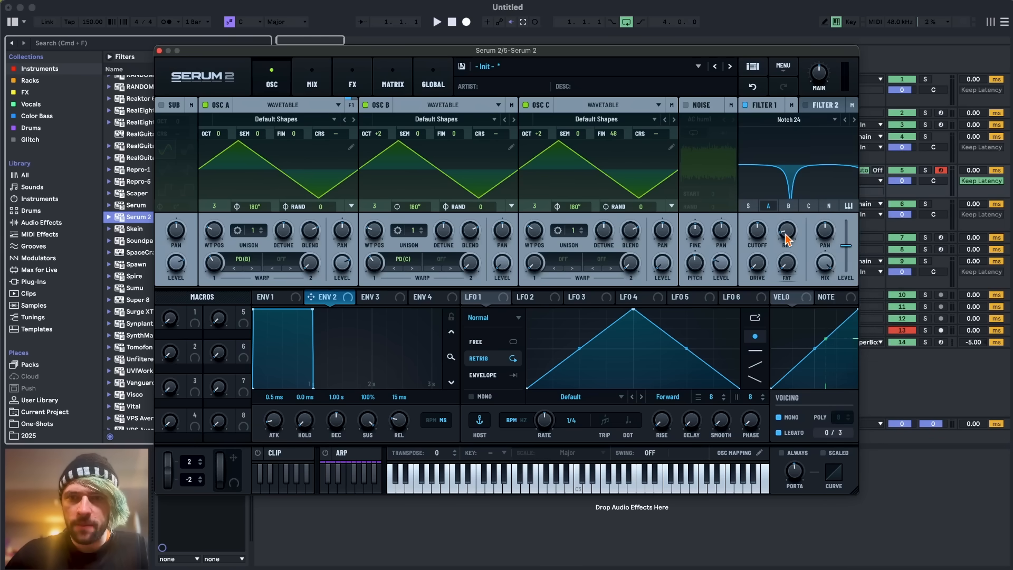
pyautogui.moveTo(786, 233); pyautogui.dragTo(758, 228)
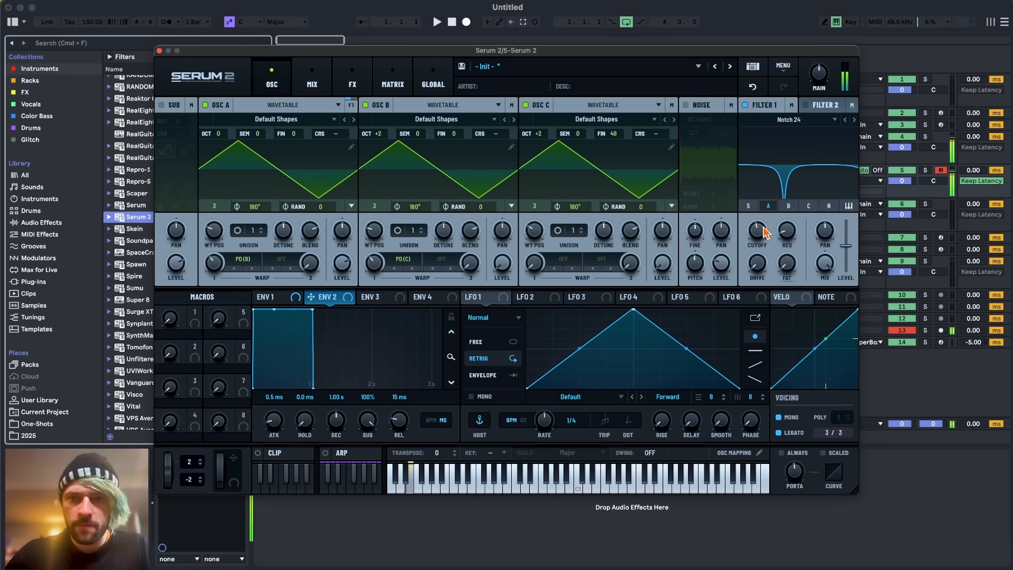
pyautogui.moveTo(825, 262)
pyautogui.mouseDown()
pyautogui.moveTo(825, 279)
pyautogui.moveTo(825, 270)
pyautogui.mouseUp()
# Step: Move oscillators A, B and C to wavetable position 4 and readjust oscillator A's warp amount
pyautogui.moveTo(204, 263)
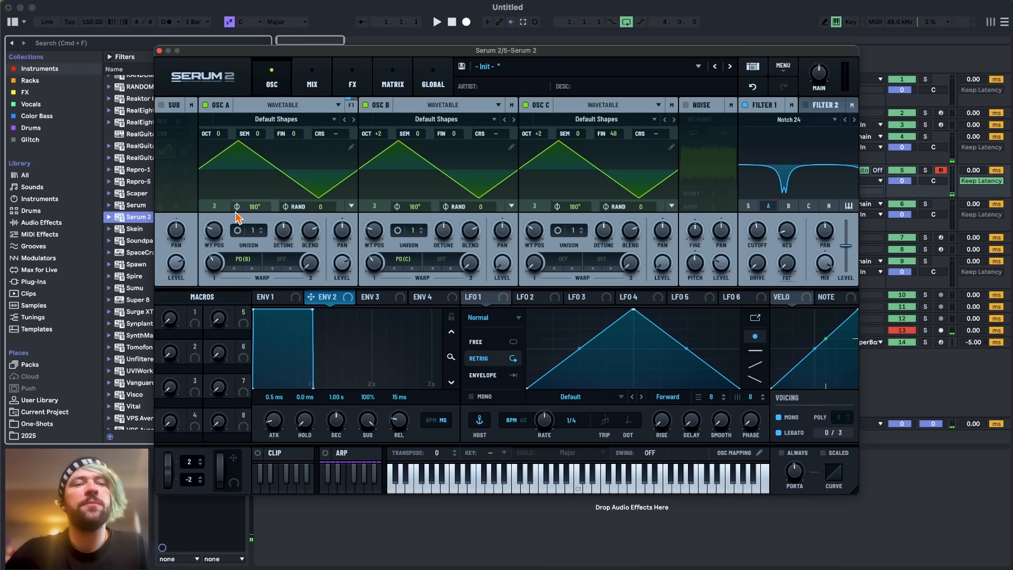
pyautogui.moveTo(214, 233); pyautogui.dragTo(217, 227)
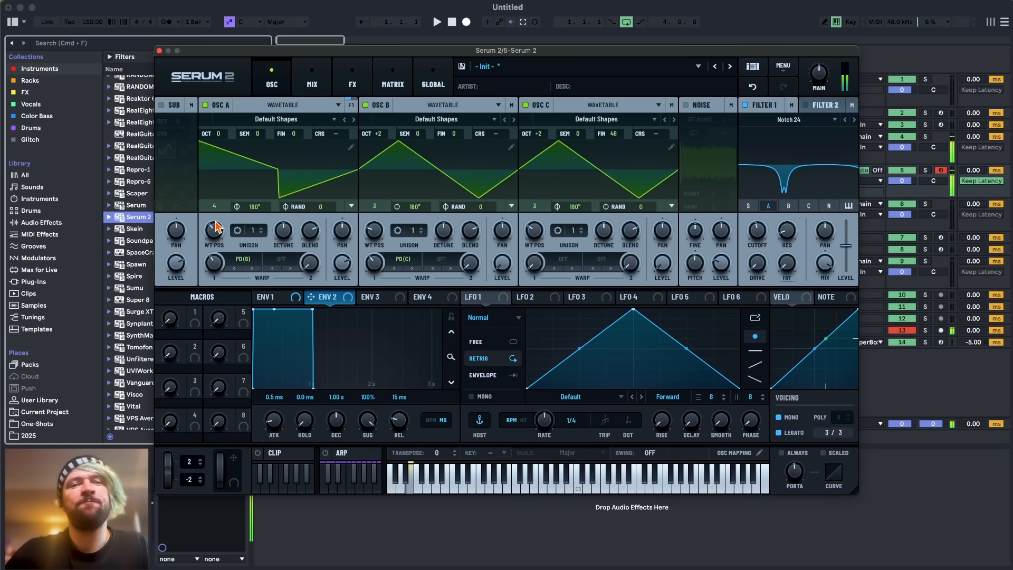
pyautogui.moveTo(221, 267); pyautogui.dragTo(215, 272)
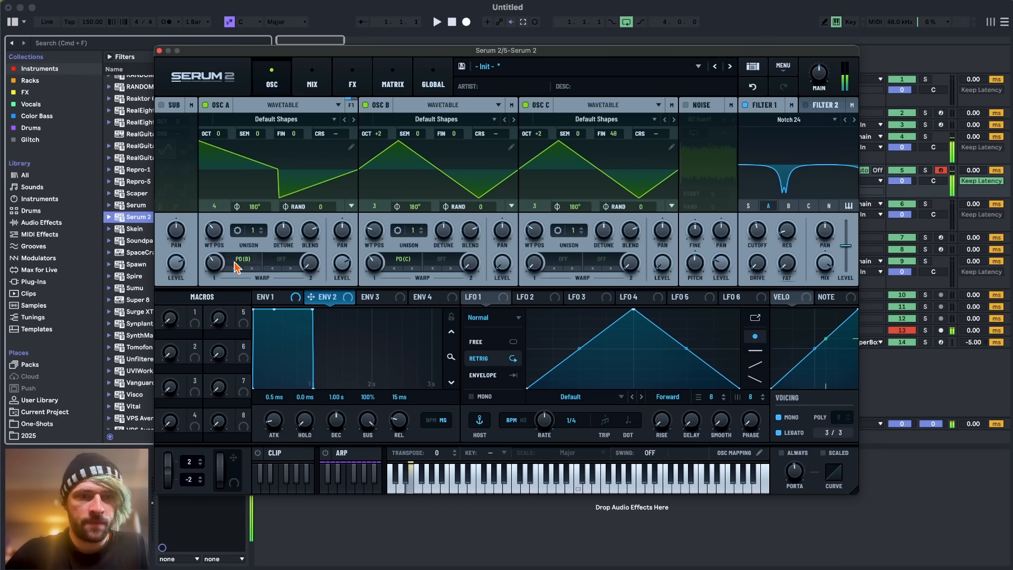
pyautogui.moveTo(375, 233); pyautogui.dragTo(377, 225)
pyautogui.moveTo(541, 233); pyautogui.dragTo(542, 225)
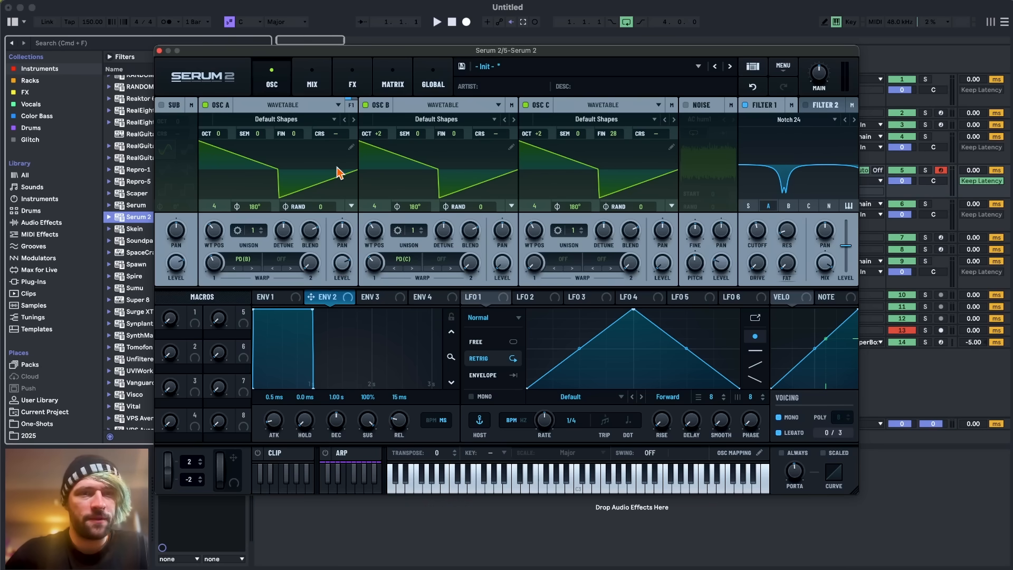
# Step: Enable the noise oscillator and load the White noise color
pyautogui.click(686, 105)
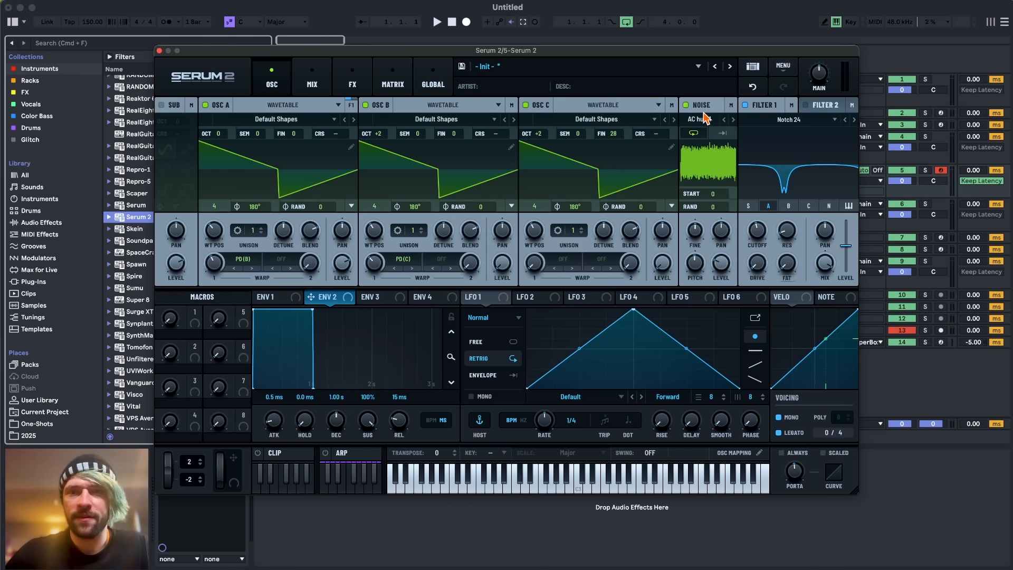
pyautogui.click(687, 105)
pyautogui.click(686, 105)
pyautogui.click(702, 120)
pyautogui.moveTo(739, 230)
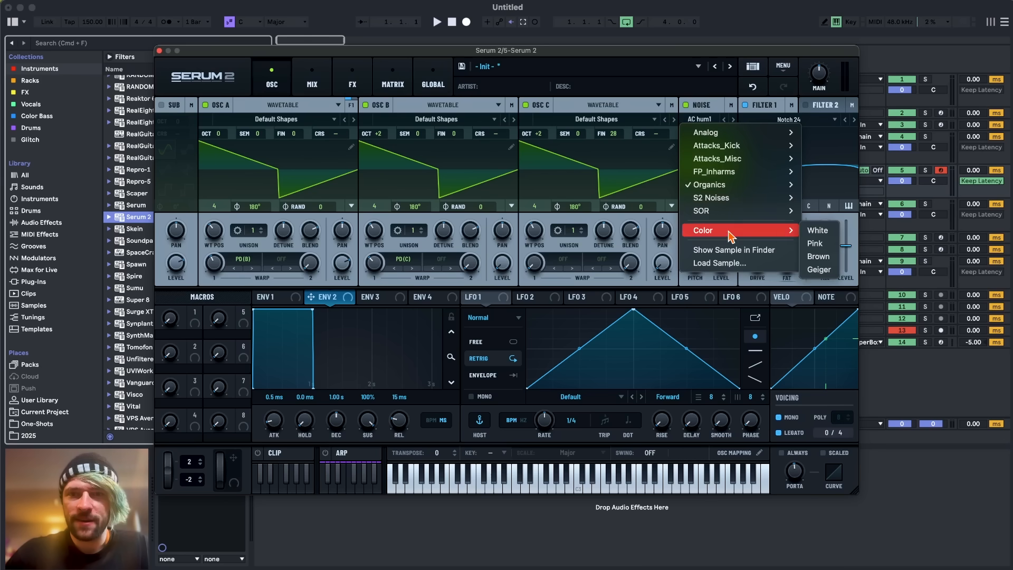
pyautogui.click(820, 230)
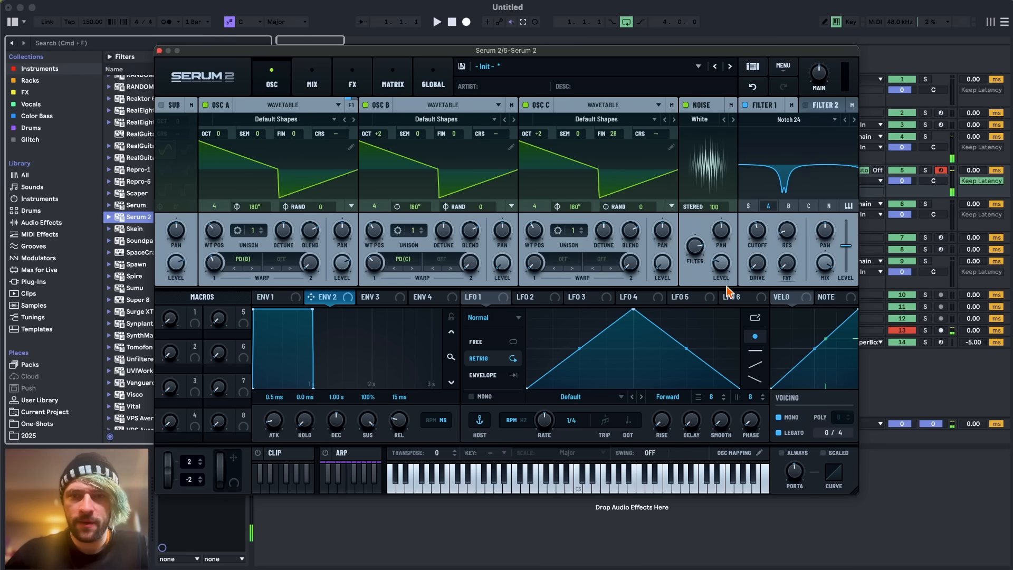
# Step: Enable the sub oscillator with a sine wave and adjust the sub and oscillator A levels
pyautogui.click(162, 105)
pyautogui.moveTo(181, 308); pyautogui.dragTo(185, 278)
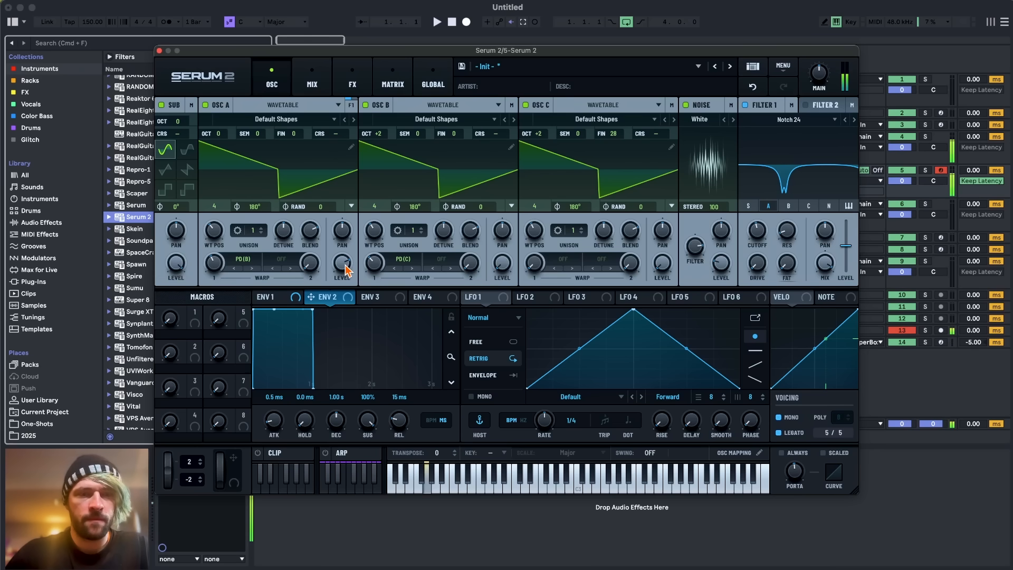
pyautogui.moveTo(348, 267); pyautogui.dragTo(347, 248)
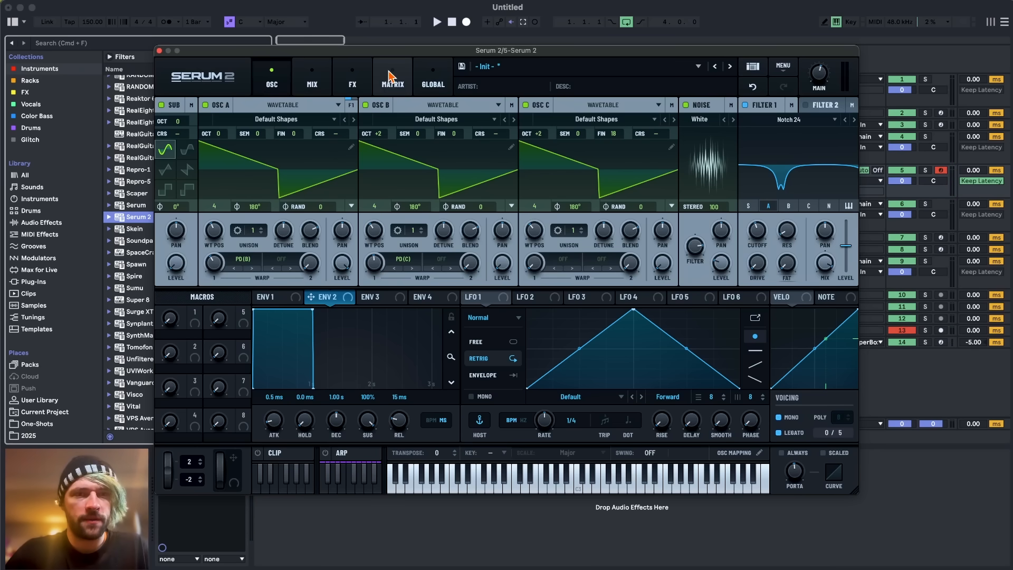
# Step: Review the mixer routing and the main effects chain, and return to the oscillators
pyautogui.click(310, 85)
pyautogui.click(353, 84)
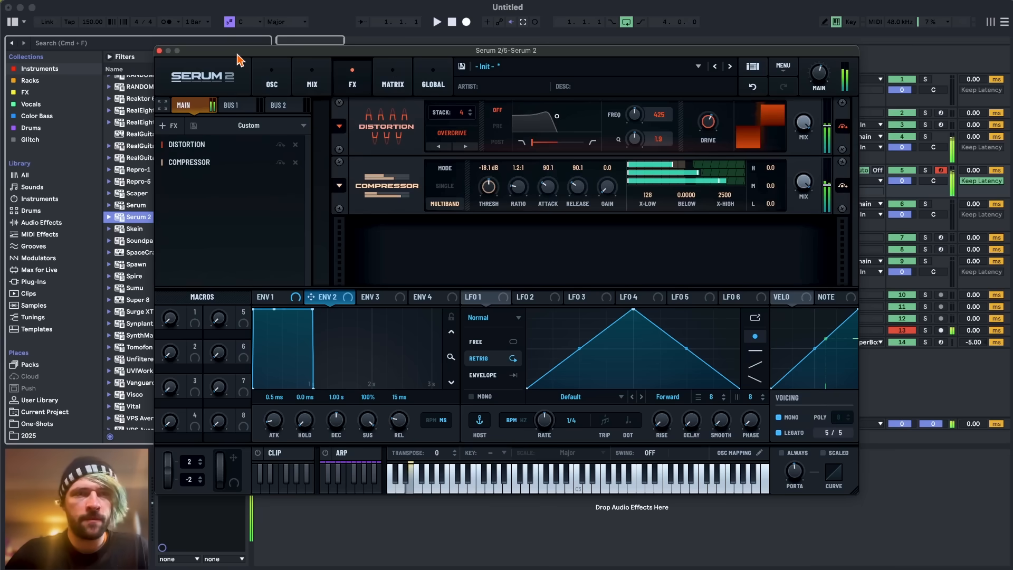
pyautogui.click(278, 87)
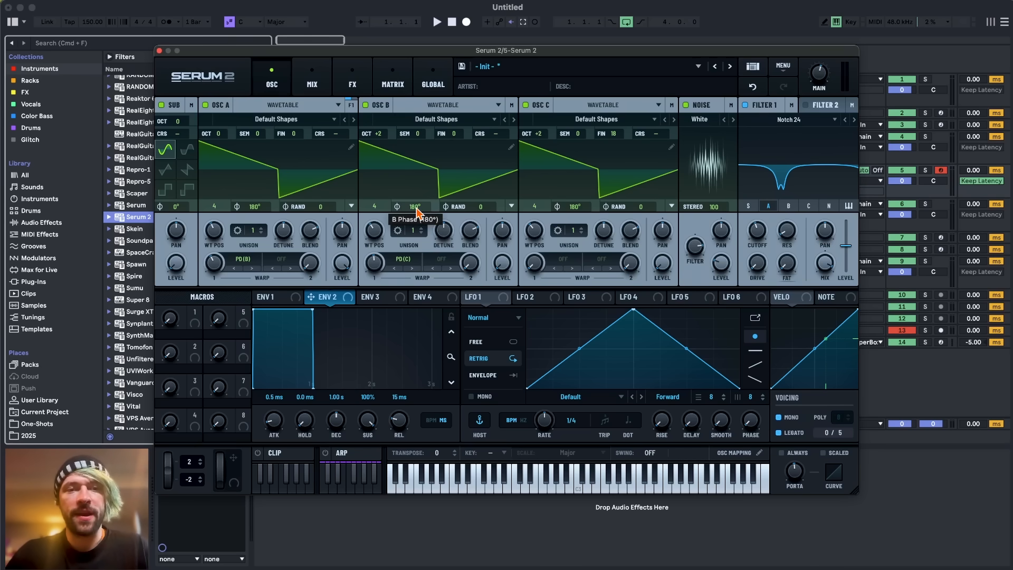
# Step: Play test notes and set oscillator B's phase to about 157°
pyautogui.press('a')
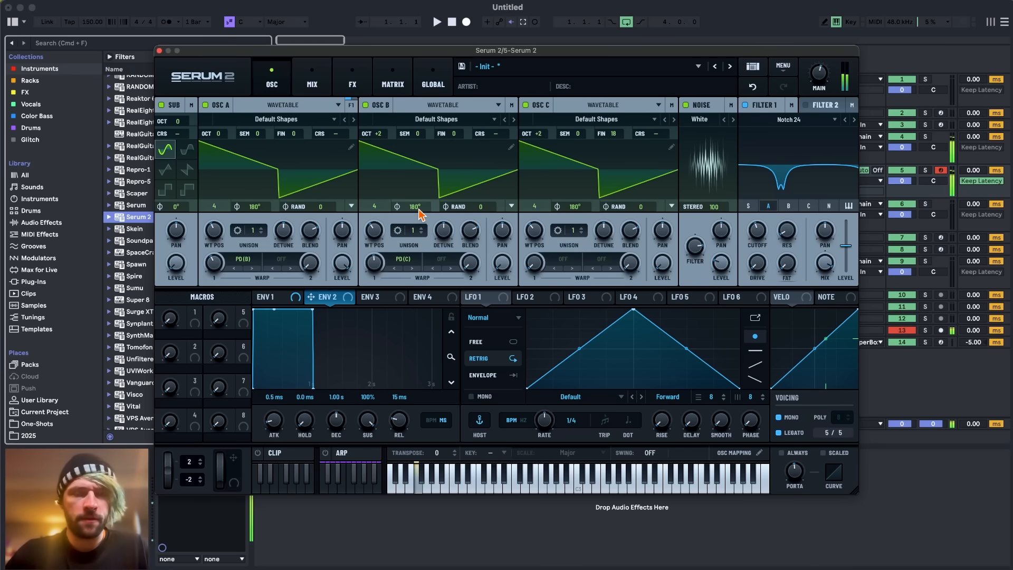
pyautogui.press('s')
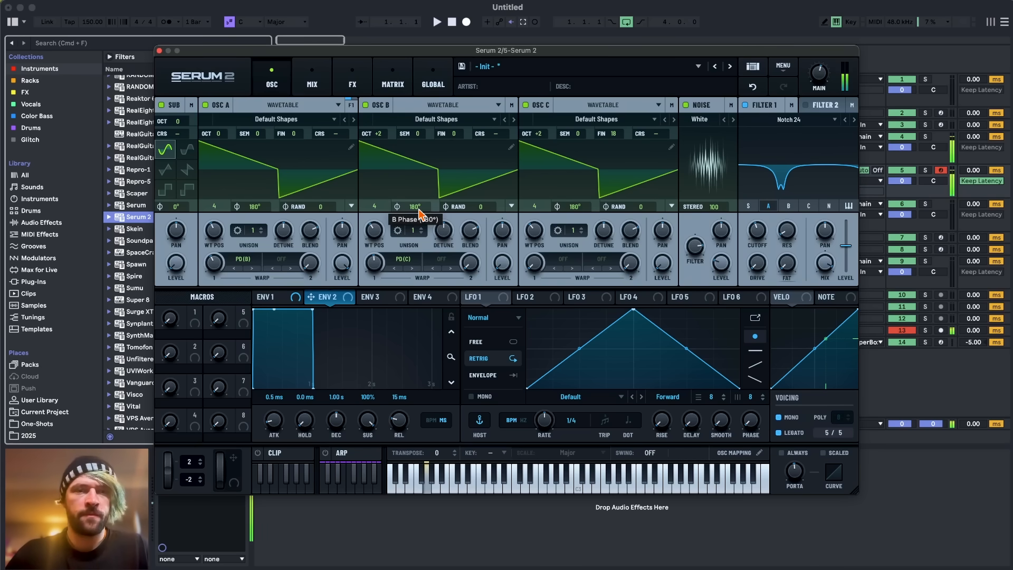
pyautogui.moveTo(418, 213); pyautogui.dragTo(409, 248)
pyautogui.press('s')
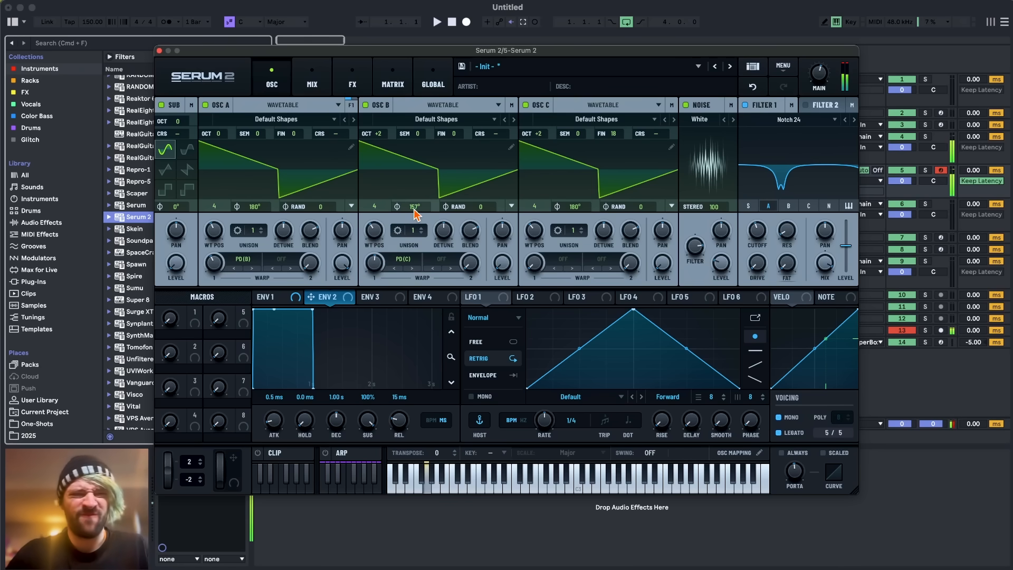
# Step: Add a Flanger between the distortion and the compressor in the main effects chain and set its mix to about 58%
pyautogui.click(353, 80)
pyautogui.click(170, 125)
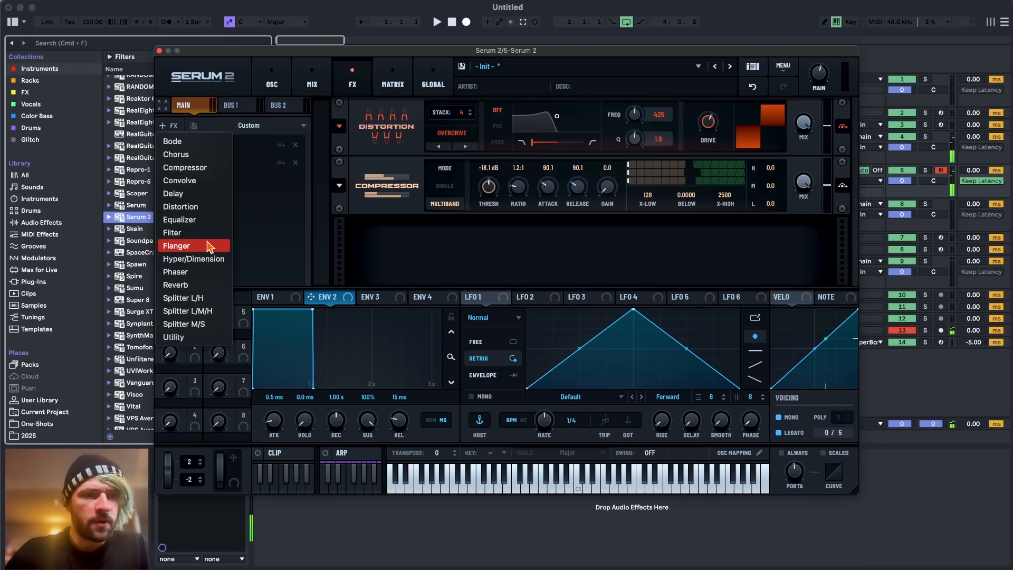
pyautogui.click(209, 244)
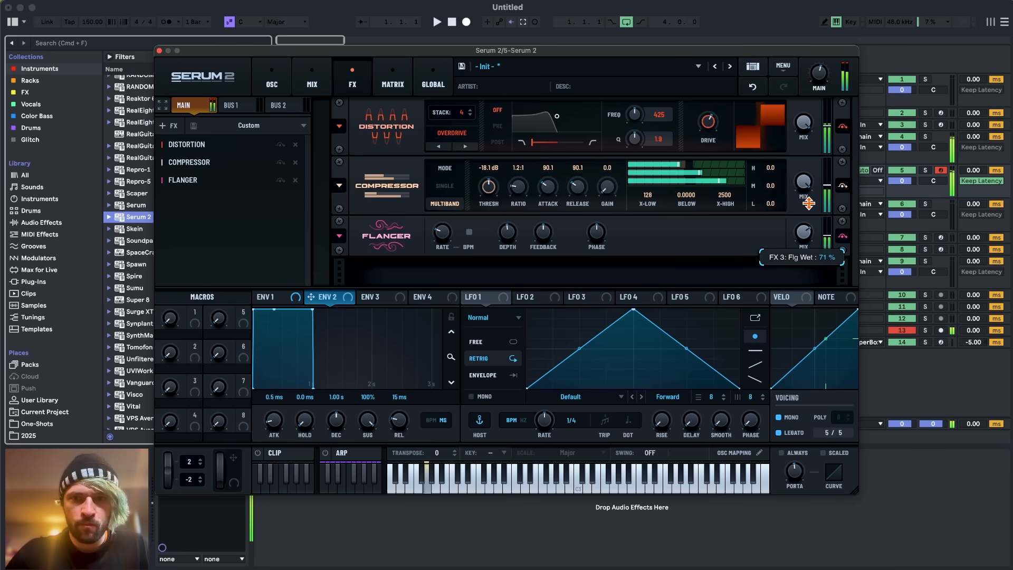
pyautogui.moveTo(190, 178); pyautogui.dragTo(198, 136)
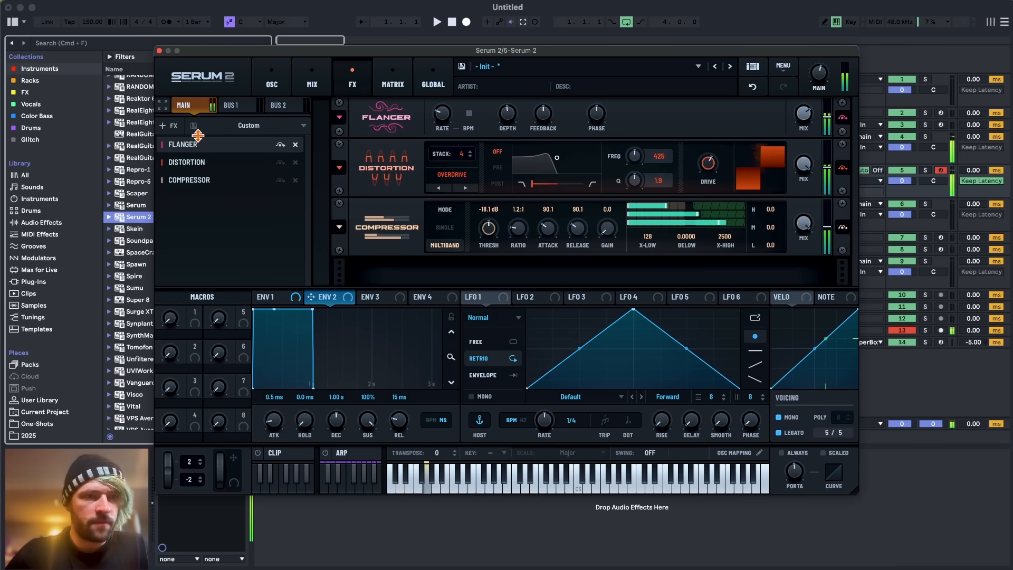
pyautogui.moveTo(805, 110); pyautogui.dragTo(792, 121)
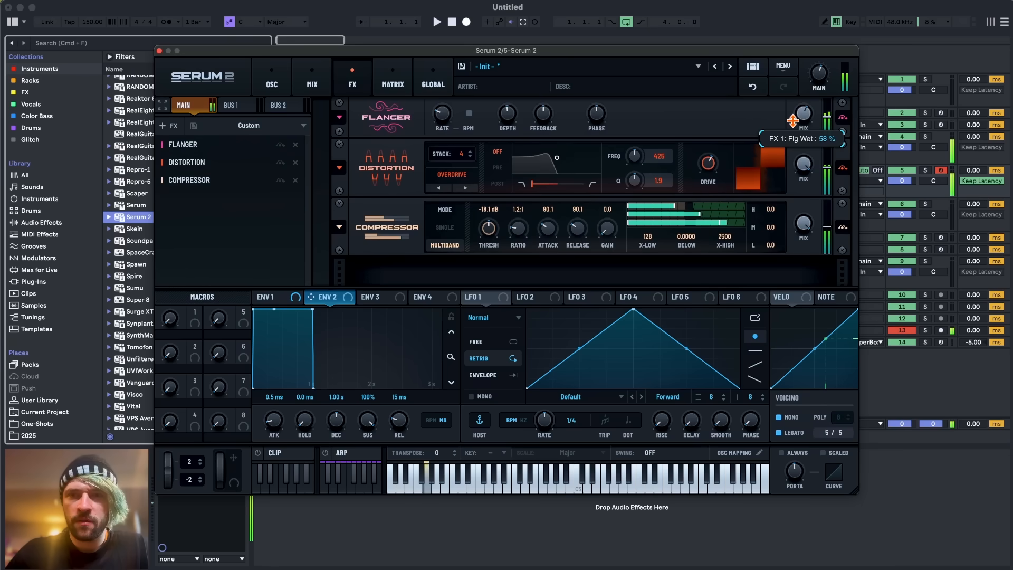
pyautogui.moveTo(190, 162); pyautogui.dragTo(195, 135)
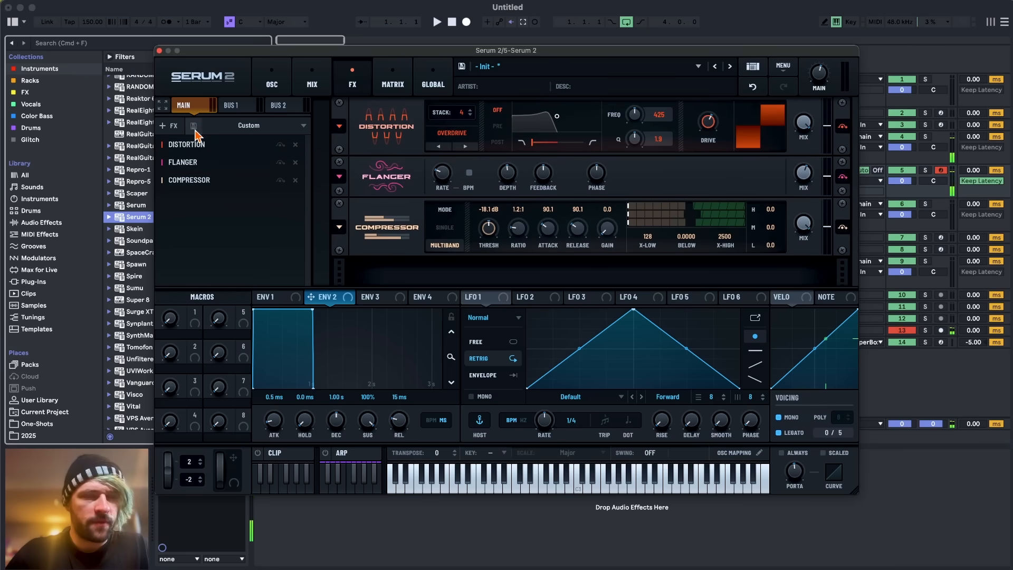
# Step: Add a Notch 24 filter effect to the main chain and modulate its cutoff with LFO 1 at a rate of 2 bars
pyautogui.click(169, 125)
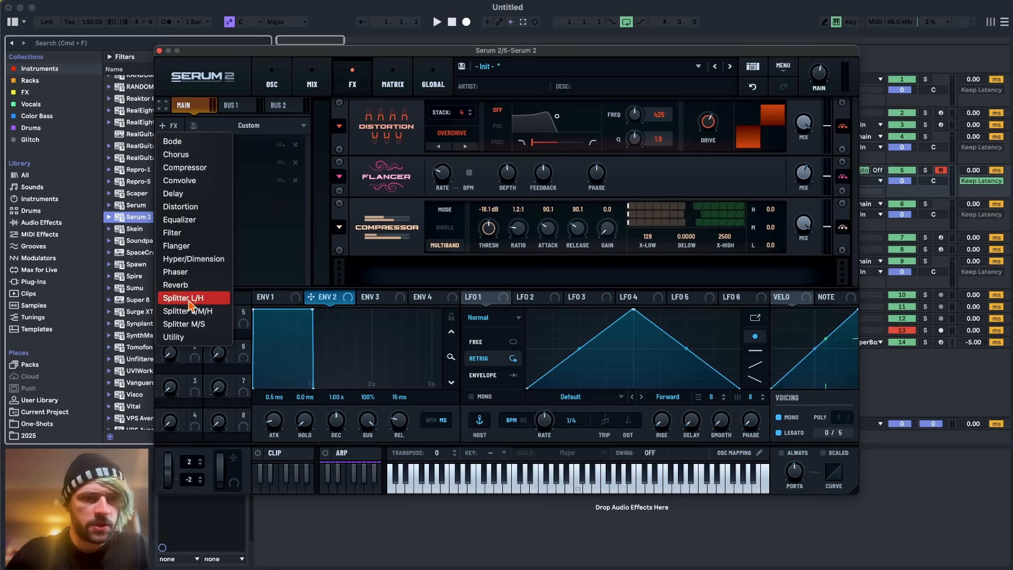
pyautogui.click(174, 233)
pyautogui.click(452, 252)
pyautogui.moveTo(464, 276)
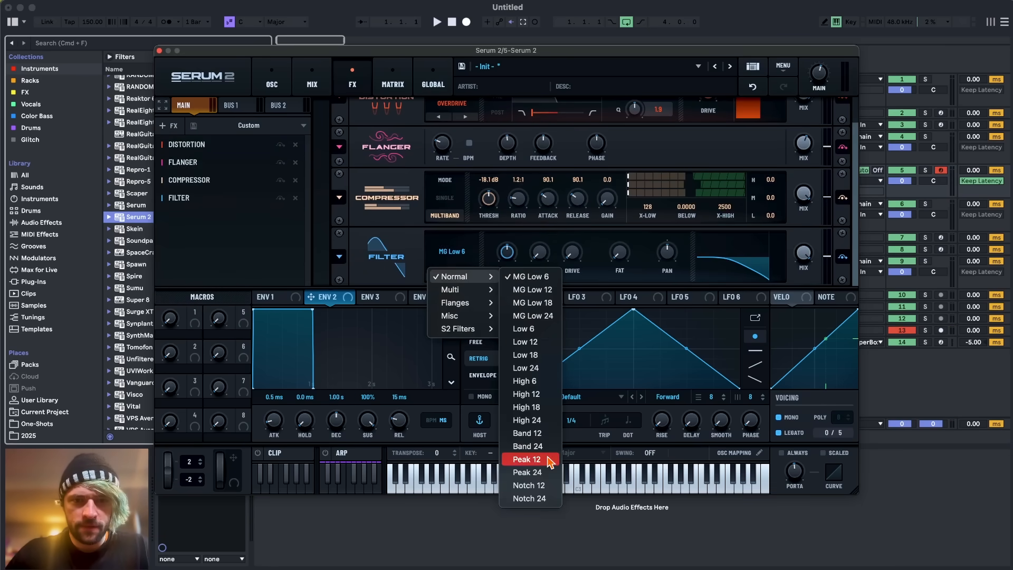
pyautogui.click(549, 498)
pyautogui.moveTo(467, 296); pyautogui.dragTo(506, 252)
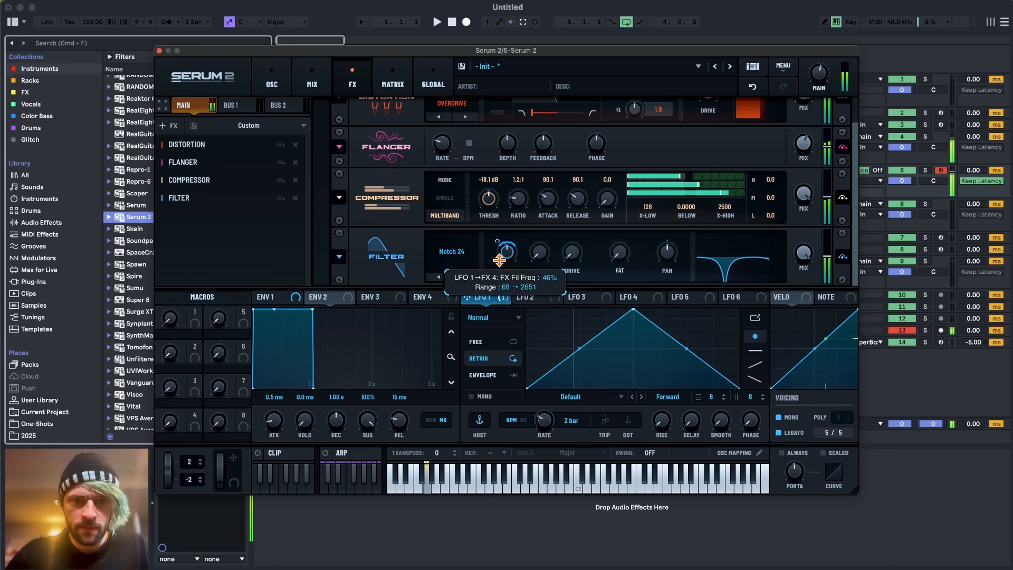
pyautogui.moveTo(509, 227); pyautogui.dragTo(512, 261)
# Step: Compare the sound with filter 1 bypassed and enabled, and review the order of the main effects chain
pyautogui.click(272, 79)
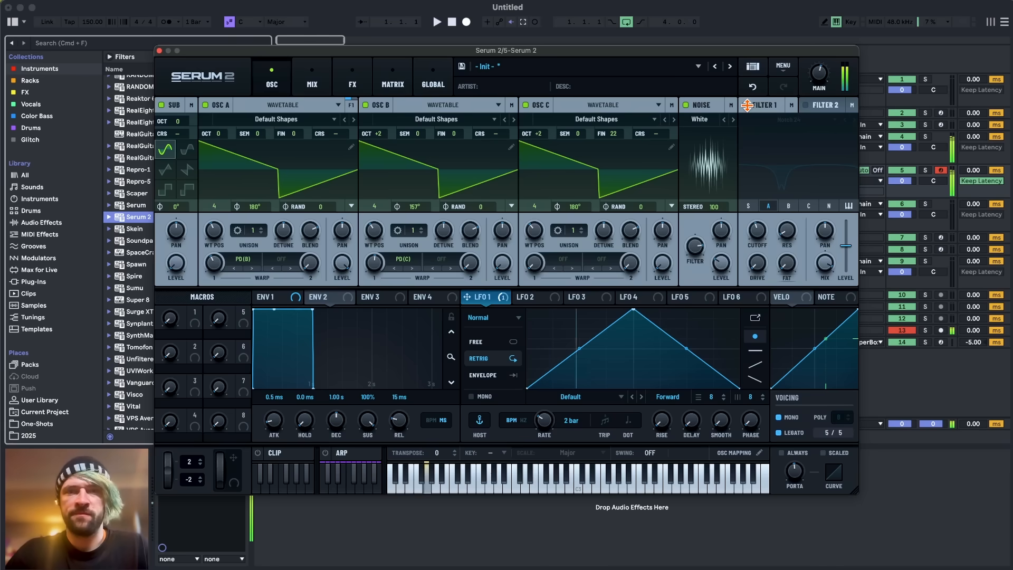
pyautogui.click(746, 105)
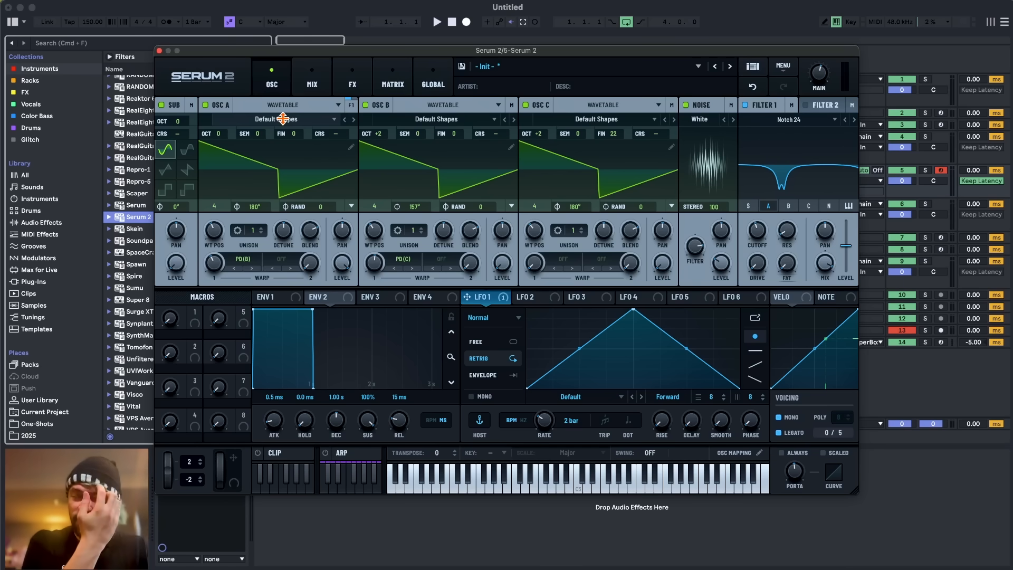
pyautogui.click(353, 82)
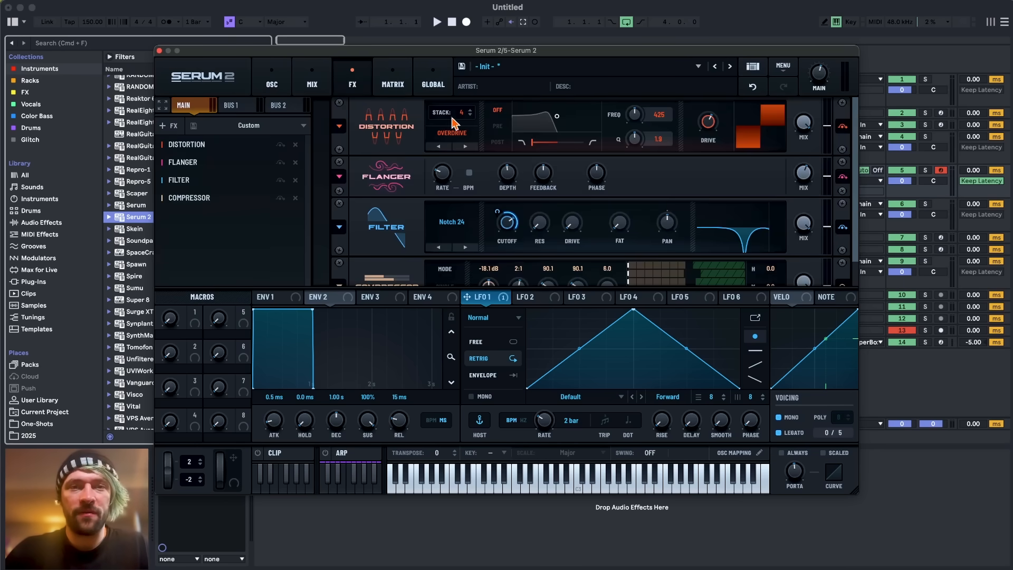
pyautogui.click(275, 83)
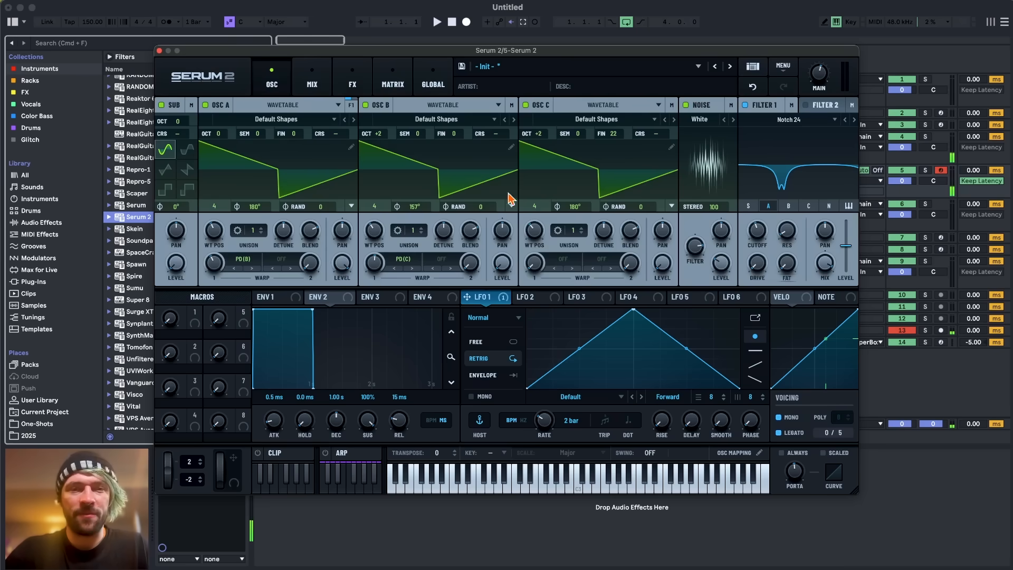
# Step: Try a distortion stack of 8, return it to 4, and raise the distortion drive
pyautogui.click(352, 81)
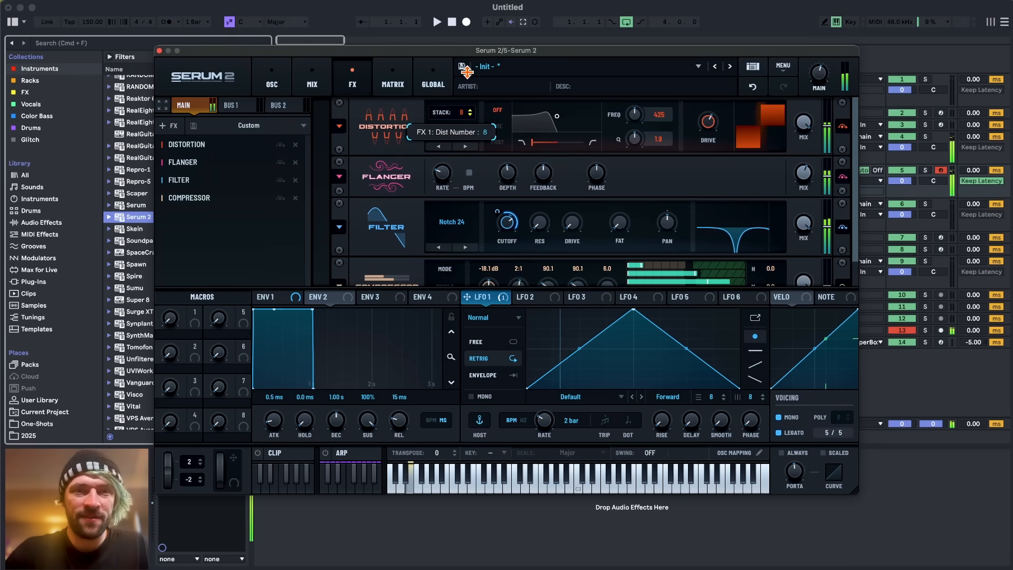
pyautogui.moveTo(462, 116); pyautogui.dragTo(461, 109)
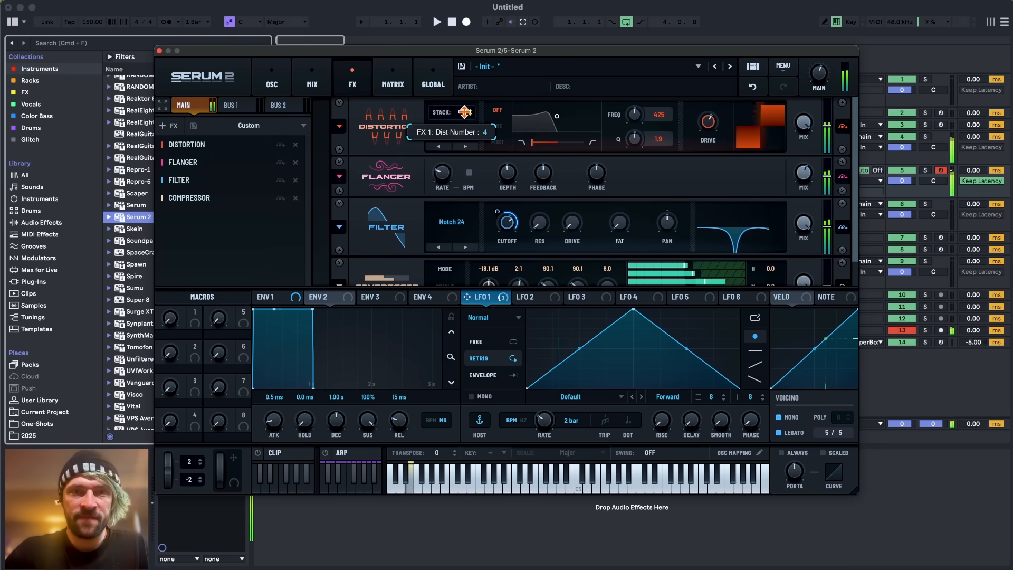
pyautogui.moveTo(706, 120); pyautogui.dragTo(706, 106)
pyautogui.click(272, 80)
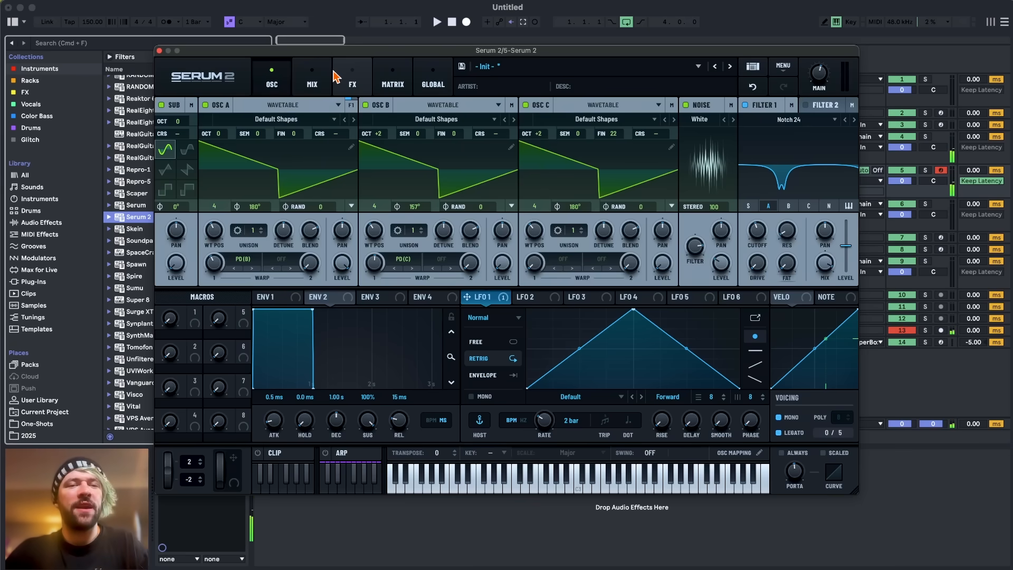
# Step: Raise the sub level and set oscillators B and C to octave +1
pyautogui.moveTo(176, 263); pyautogui.dragTo(178, 182)
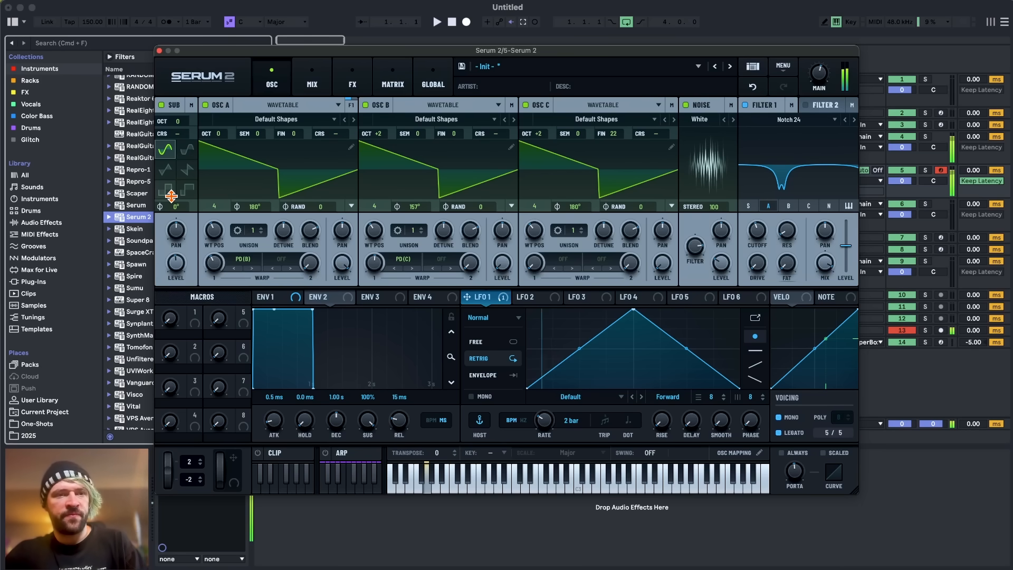
pyautogui.moveTo(382, 143)
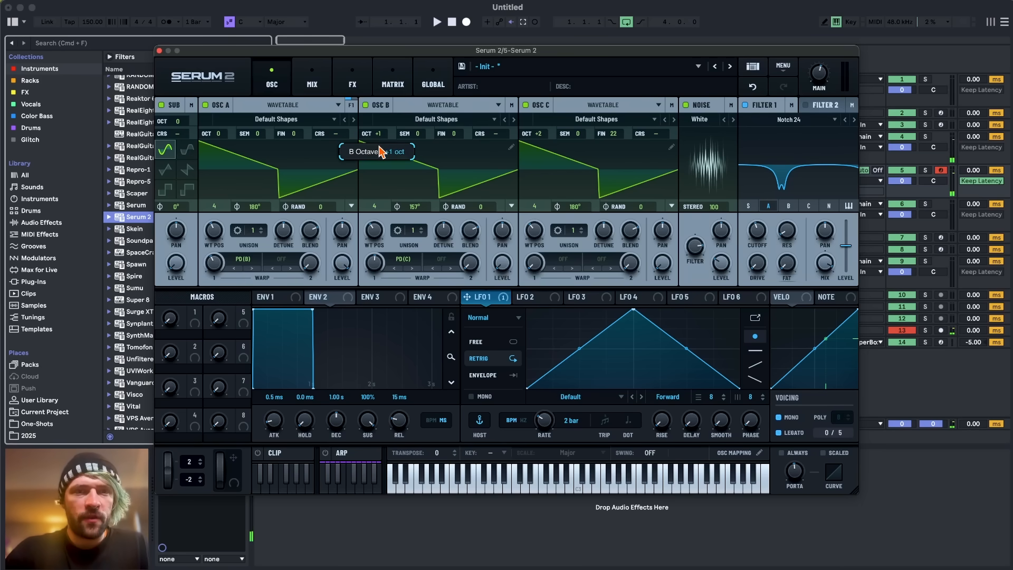
pyautogui.moveTo(535, 135); pyautogui.dragTo(538, 144)
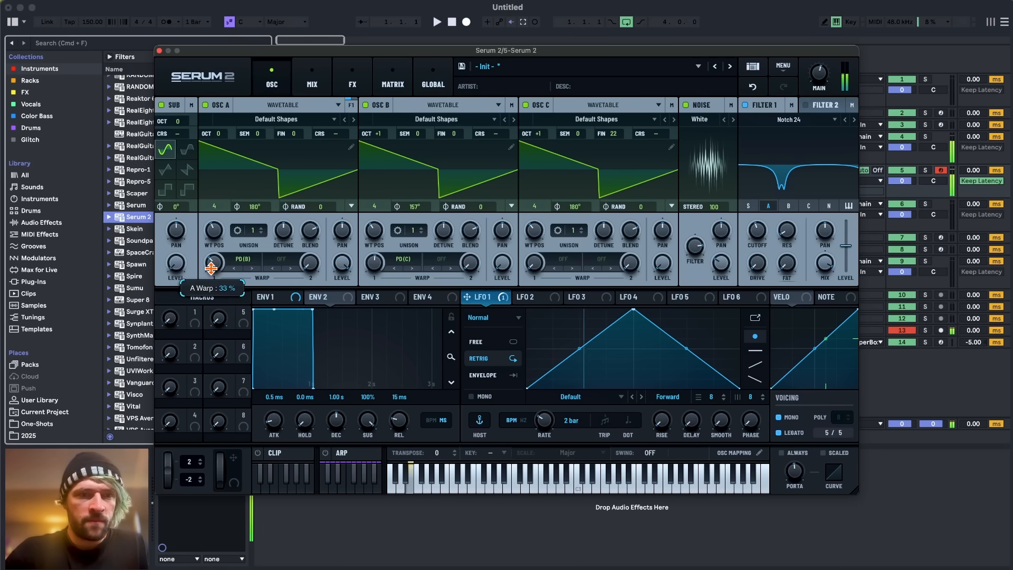
# Step: Adjust oscillator A's PD(B) warp amount and set oscillator C's fine tuning to 49
pyautogui.moveTo(211, 269); pyautogui.dragTo(212, 255)
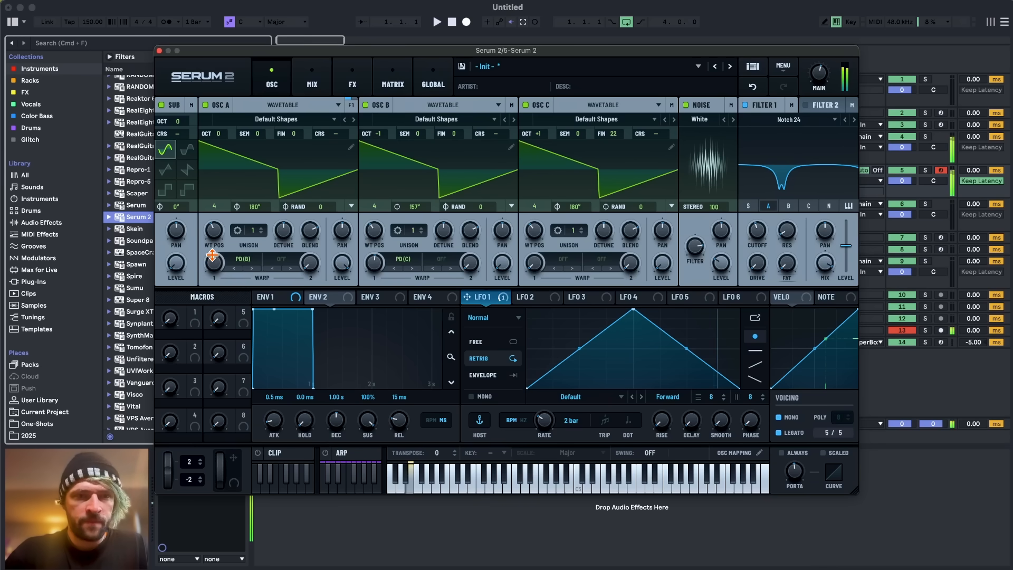
pyautogui.moveTo(612, 133)
pyautogui.mouseDown()
pyautogui.moveTo(618, 96)
pyautogui.moveTo(617, 117)
pyautogui.mouseUp()
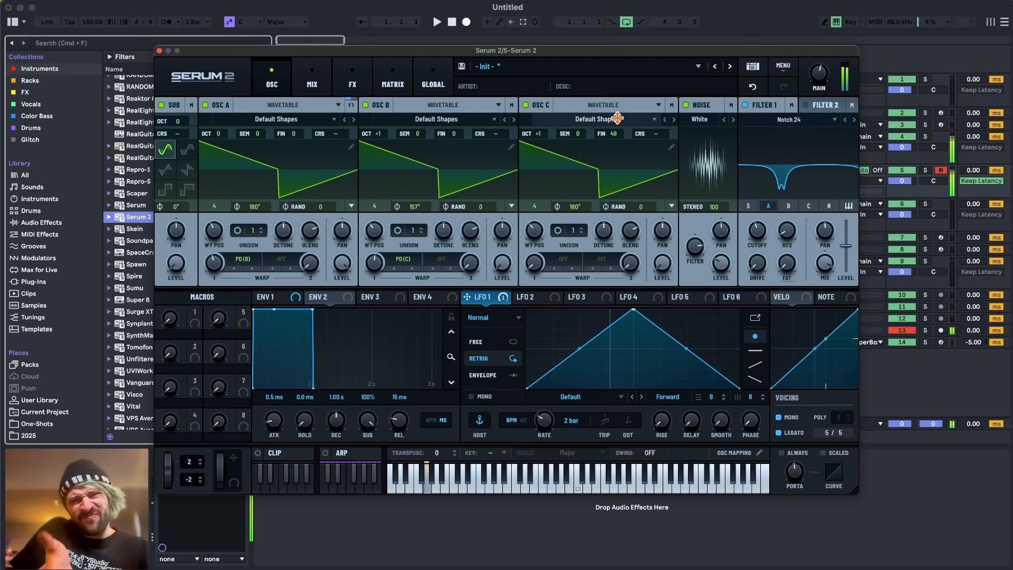
pyautogui.click(346, 80)
pyautogui.click(312, 79)
pyautogui.click(272, 79)
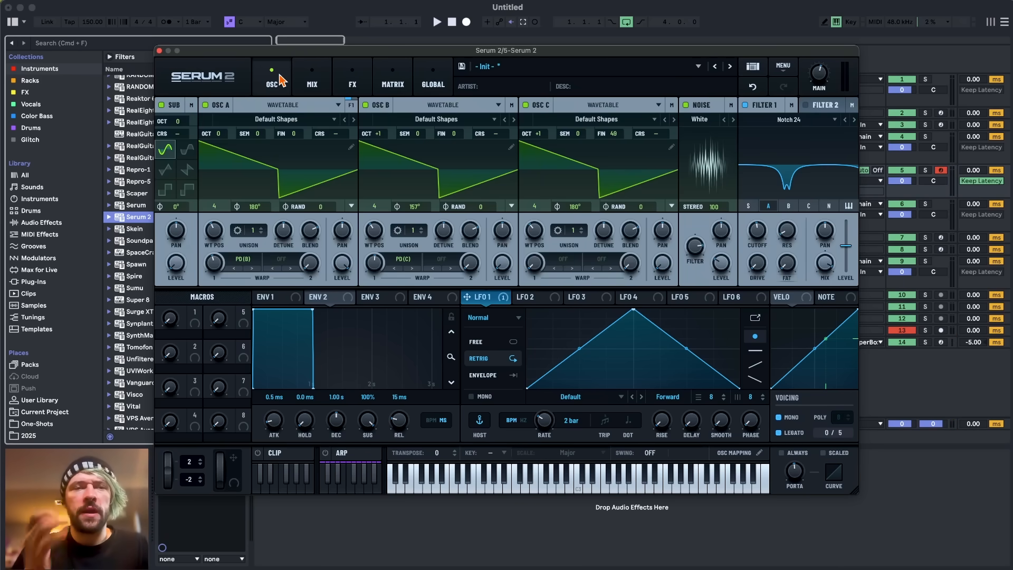
# Step: Set the wavetable position of oscillators A, B and C to 1
pyautogui.moveTo(210, 231); pyautogui.dragTo(211, 266)
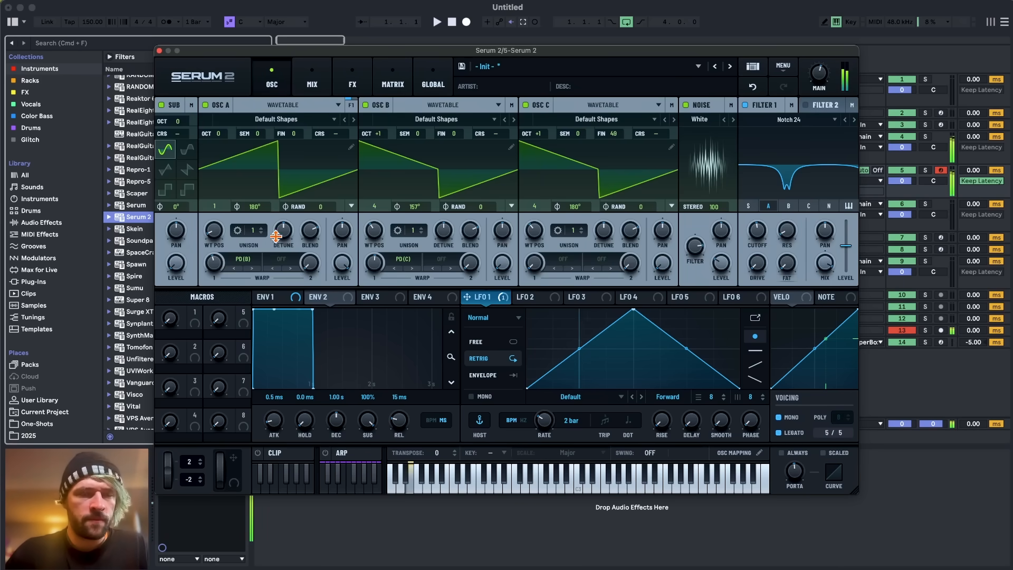
pyautogui.moveTo(375, 229); pyautogui.dragTo(374, 316)
pyautogui.moveTo(535, 231); pyautogui.dragTo(536, 323)
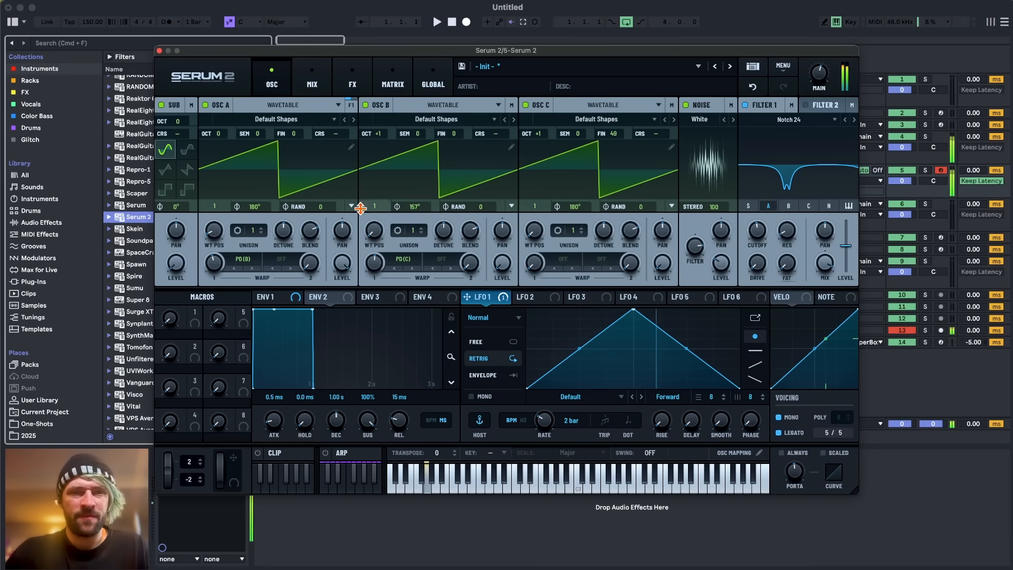
# Step: Set the wavetable position of oscillators B and C to 3 and oscillator B's phase to 180°
pyautogui.moveTo(215, 262)
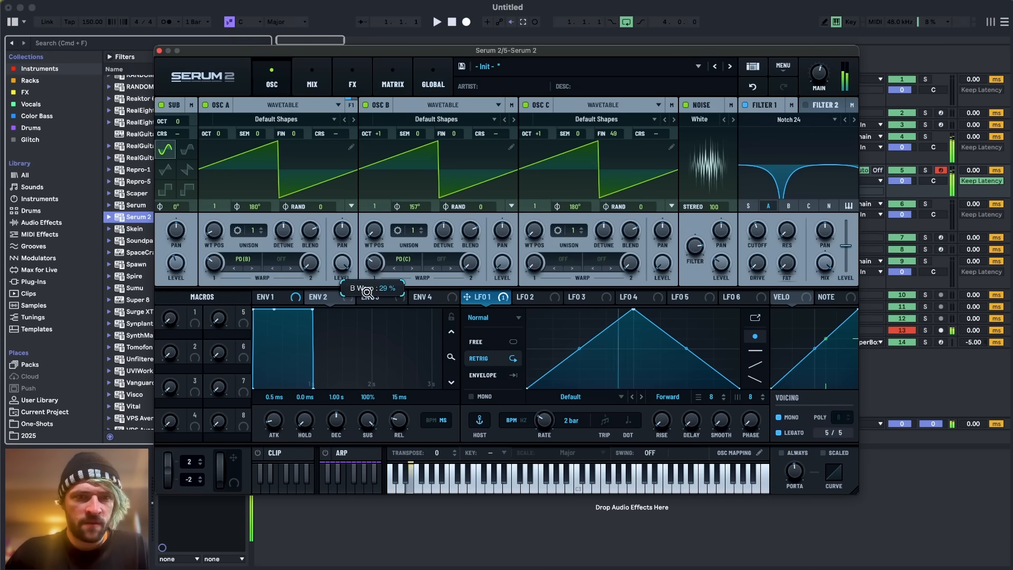
pyautogui.moveTo(222, 243)
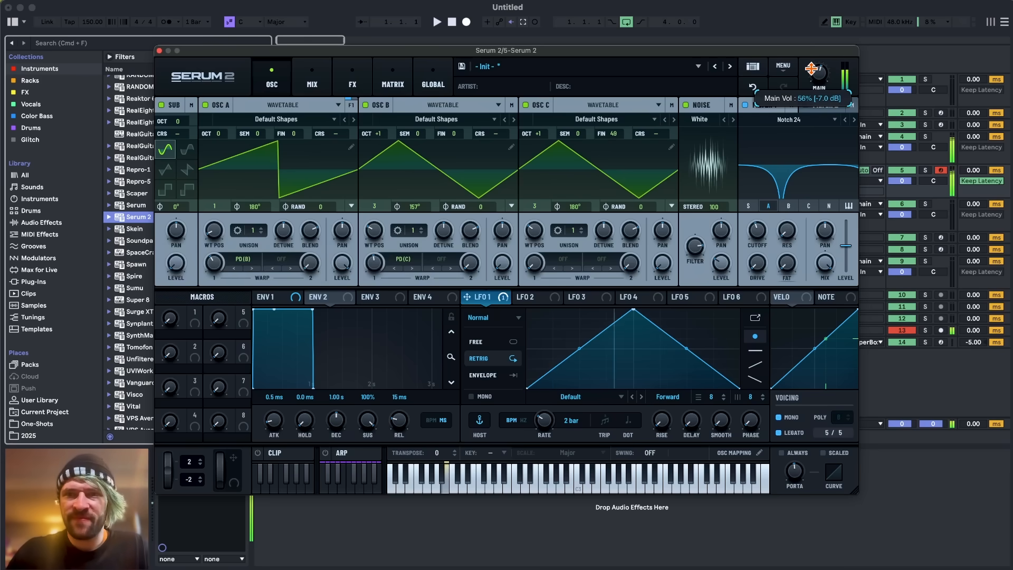
pyautogui.moveTo(417, 207); pyautogui.dragTo(384, 265)
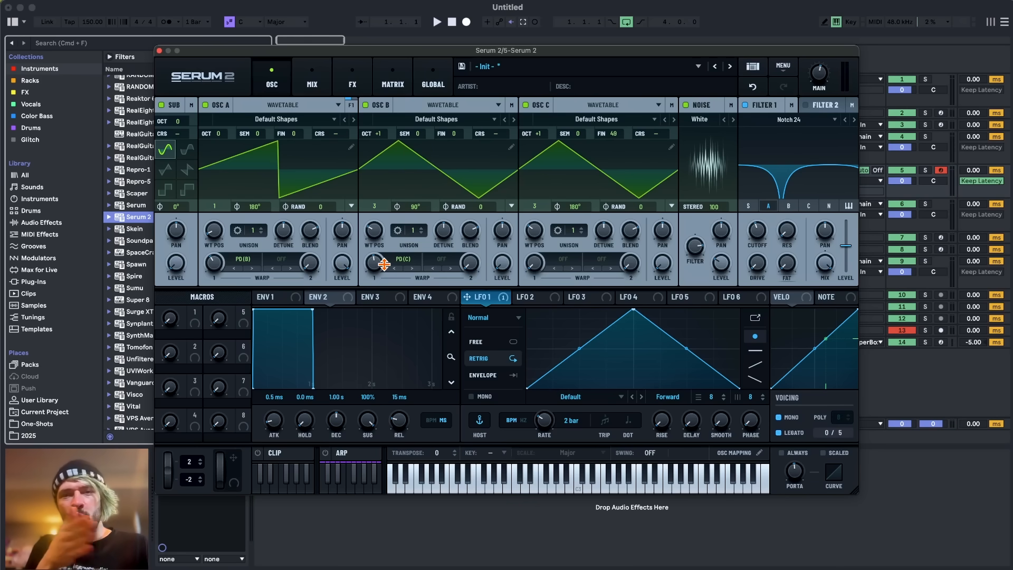
pyautogui.press('a')
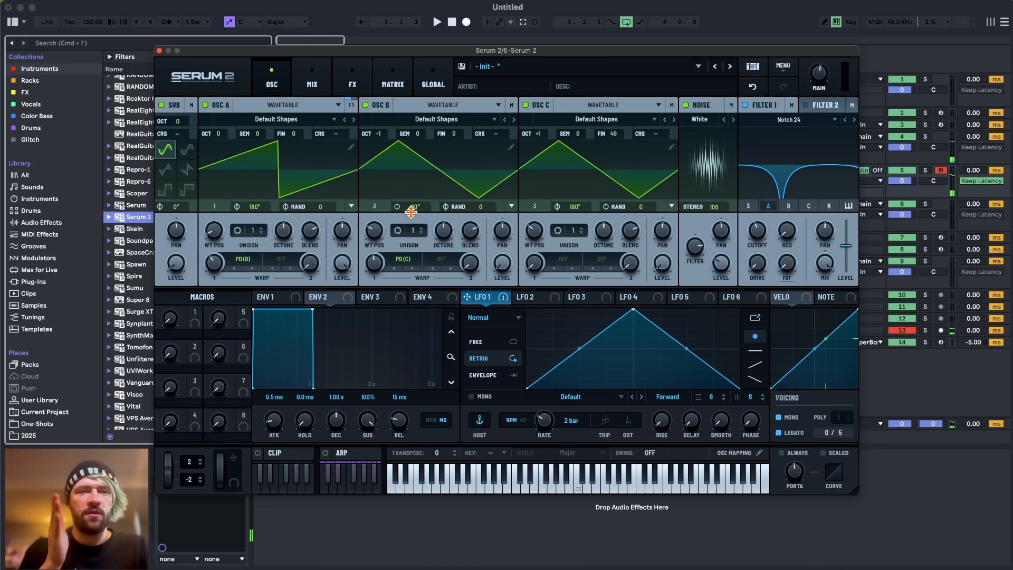
pyautogui.moveTo(411, 212); pyautogui.dragTo(415, 210)
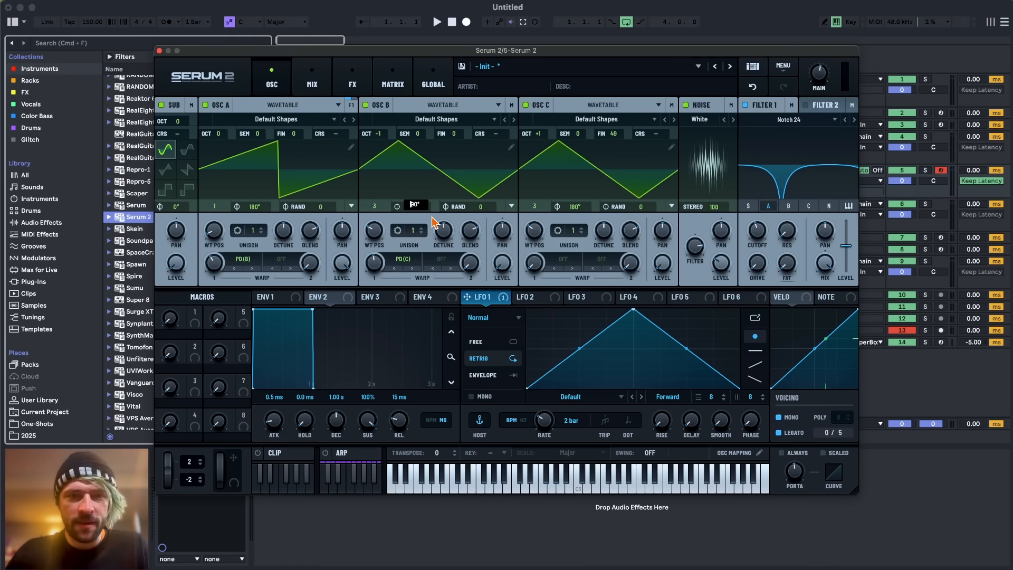
pyautogui.press('a')
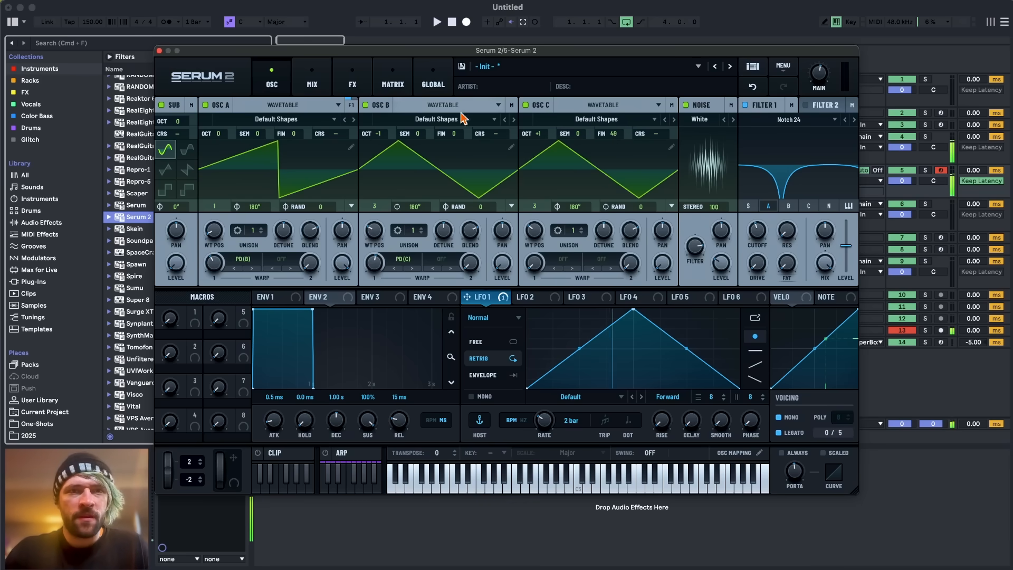
# Step: Set oscillator A's wavetable position to 5 and adjust its warp amount, with oscillators B and C at octave +2
pyautogui.moveTo(538, 135); pyautogui.dragTo(542, 131)
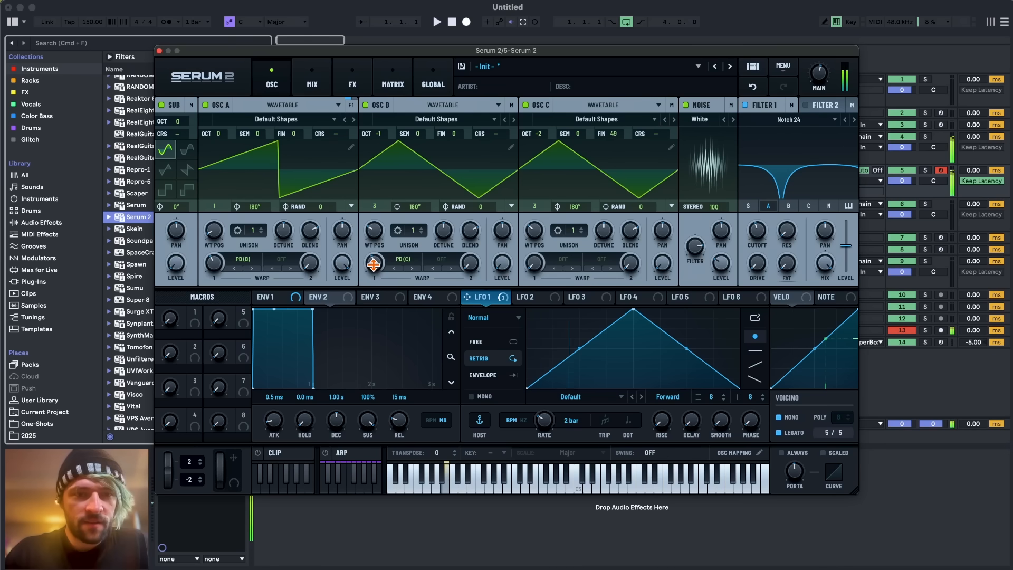
pyautogui.moveTo(215, 230); pyautogui.dragTo(219, 208)
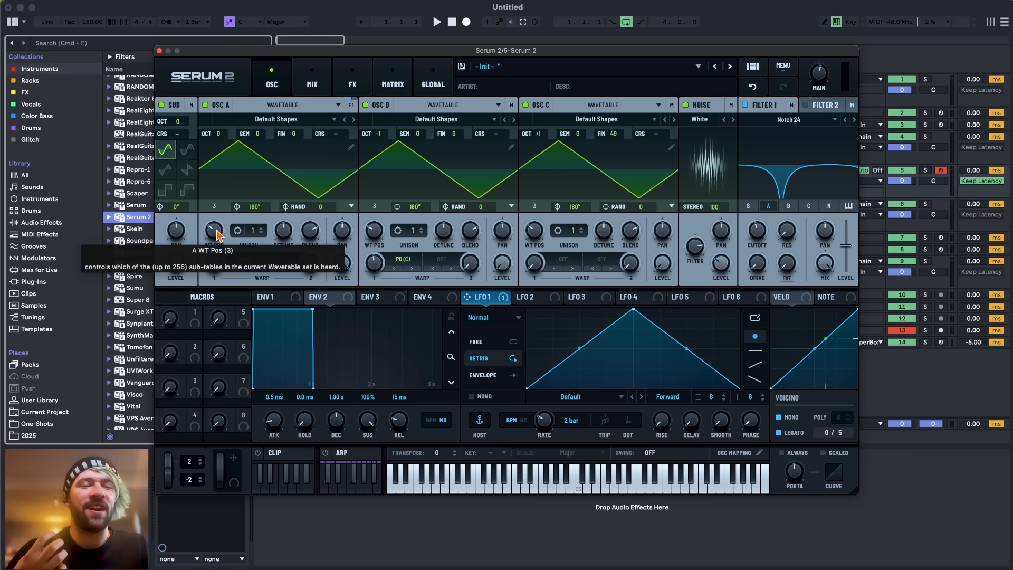
pyautogui.moveTo(216, 236); pyautogui.dragTo(218, 263)
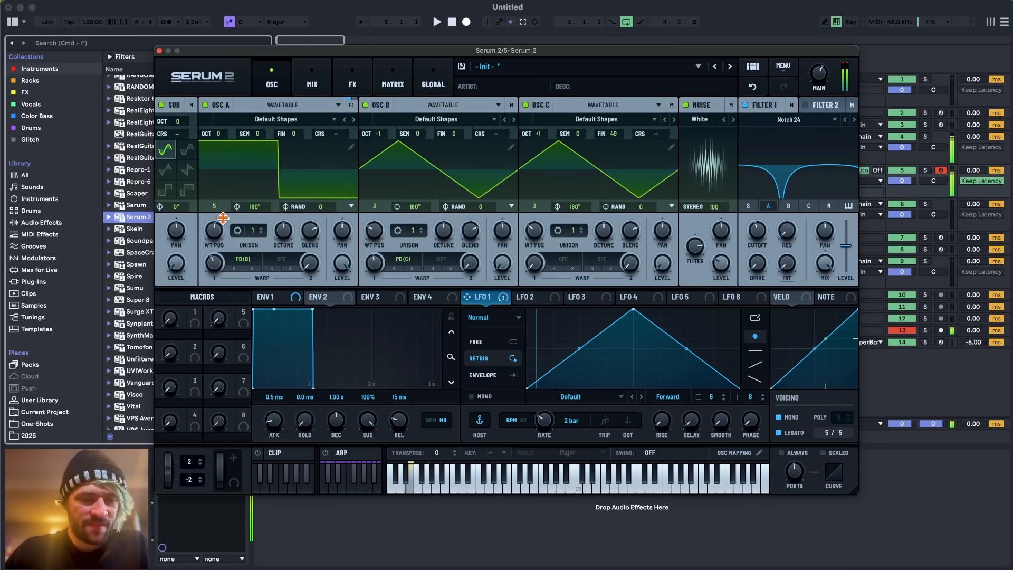
pyautogui.moveTo(211, 266); pyautogui.dragTo(211, 279)
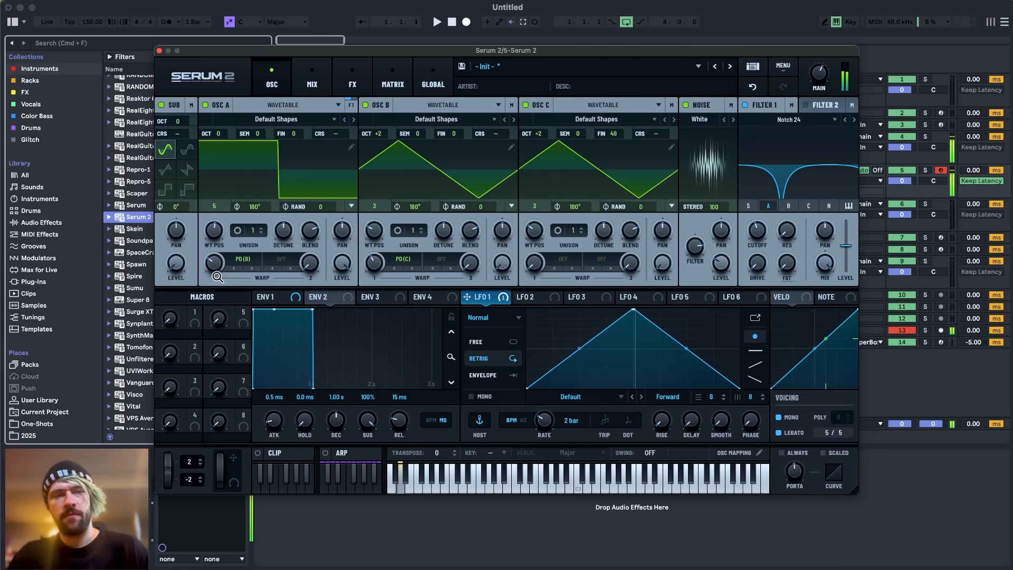
pyautogui.moveTo(211, 244); pyautogui.dragTo(207, 251)
# Step: Set the low-band gain of the equalizer ahead of the distortion to about -8.6 and the distortion drive to about 66%
pyautogui.click(312, 79)
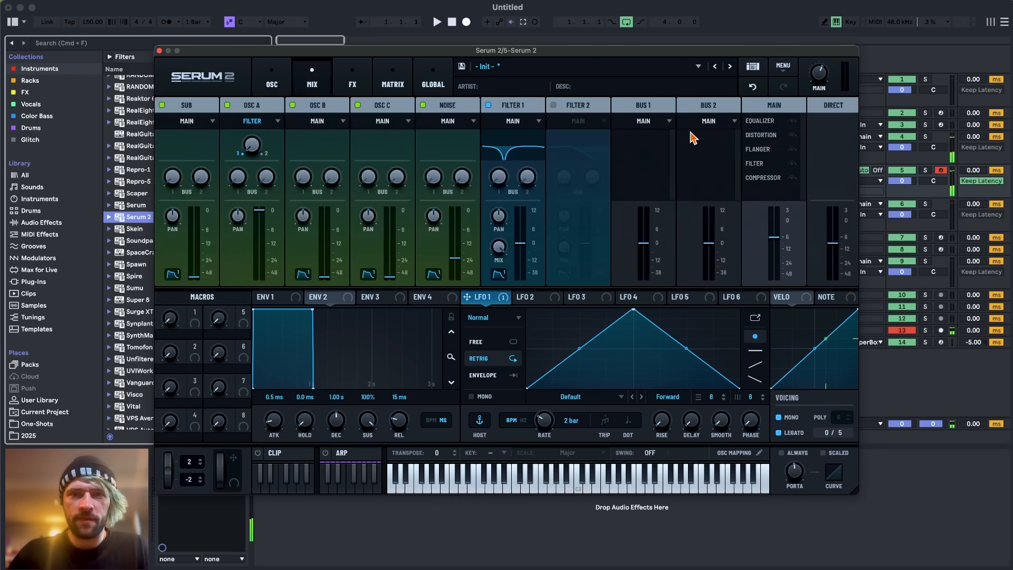
pyautogui.click(352, 79)
pyautogui.moveTo(506, 134); pyautogui.dragTo(472, 134)
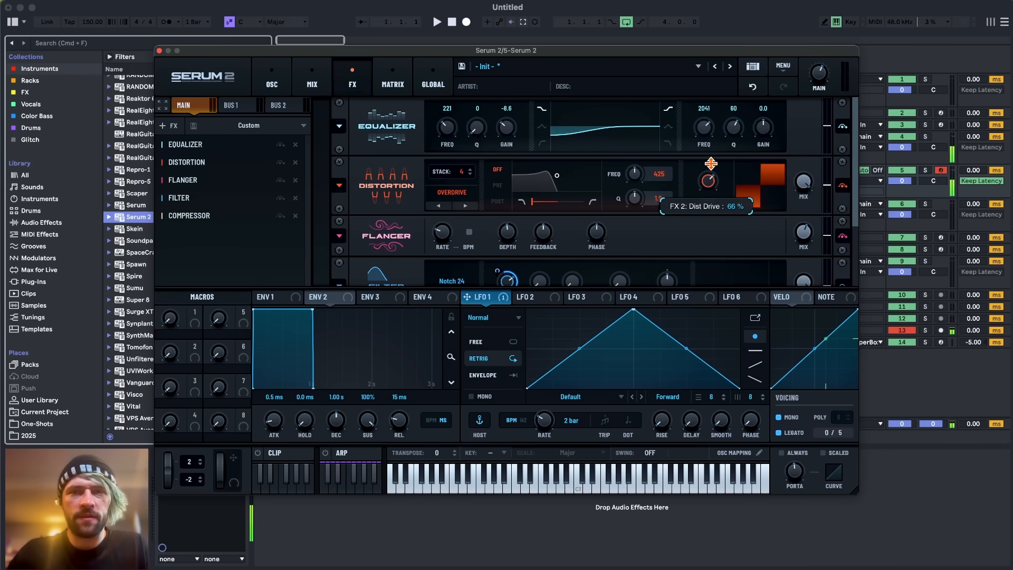
# Step: Adjust the distortion drive and set oscillator A's wavetable position to 5
pyautogui.moveTo(712, 155); pyautogui.dragTo(708, 174)
pyautogui.click(270, 82)
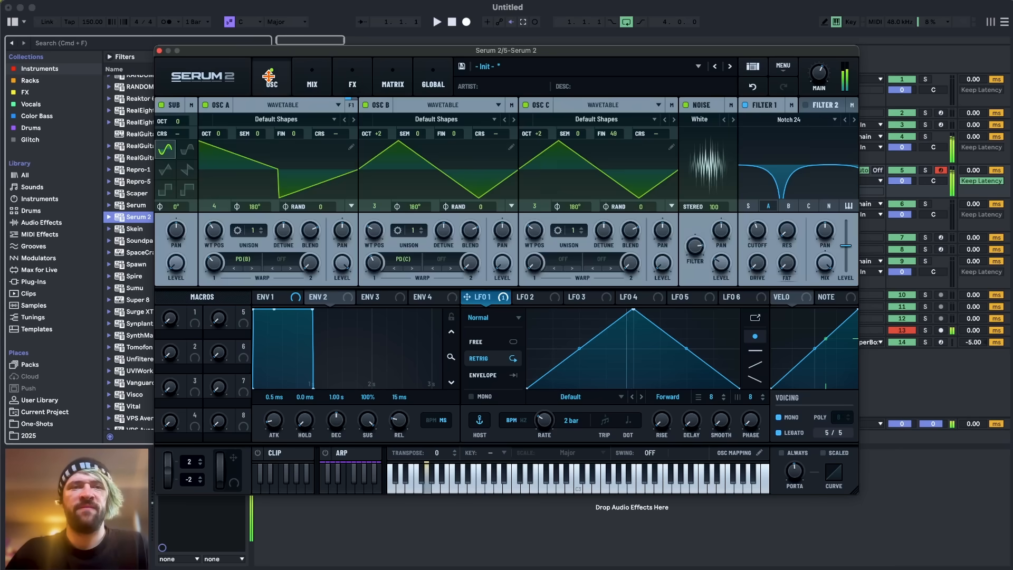
pyautogui.scroll(2, 224, 252)
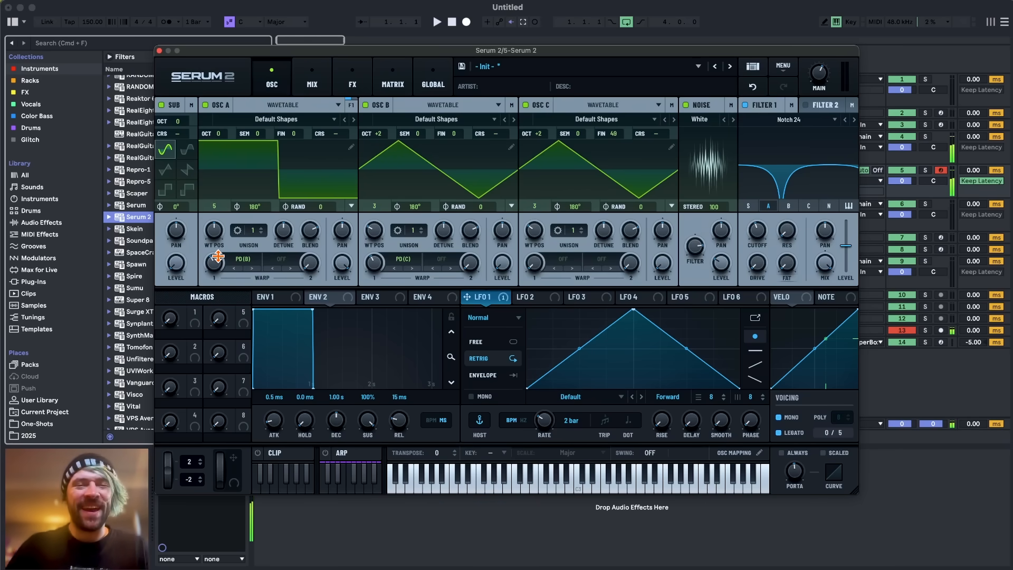
# Step: Set oscillator B's octave to +1 and phase to 102°, and try oscillator C at octave +1 before returning it to +2
pyautogui.scroll(-1, 379, 136)
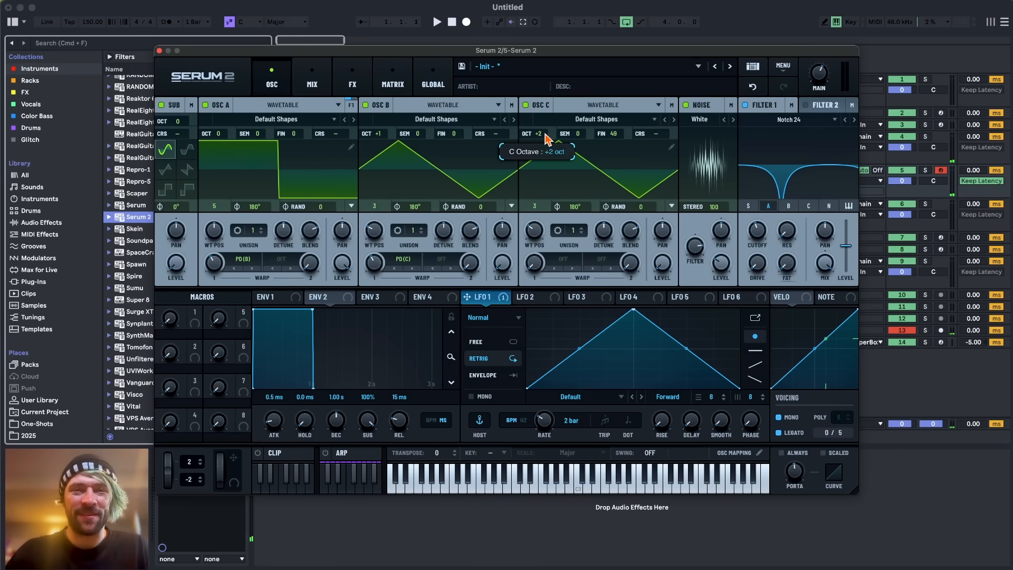
pyautogui.scroll(-1, 546, 139)
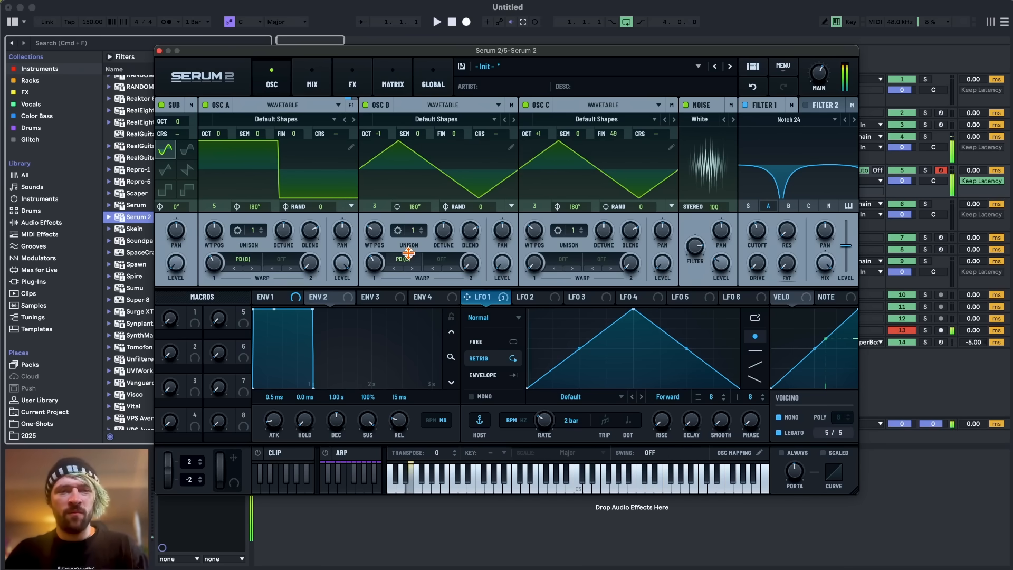
pyautogui.moveTo(375, 277)
pyautogui.mouseDown()
pyautogui.moveTo(374, 238)
pyautogui.moveTo(367, 270)
pyautogui.mouseUp()
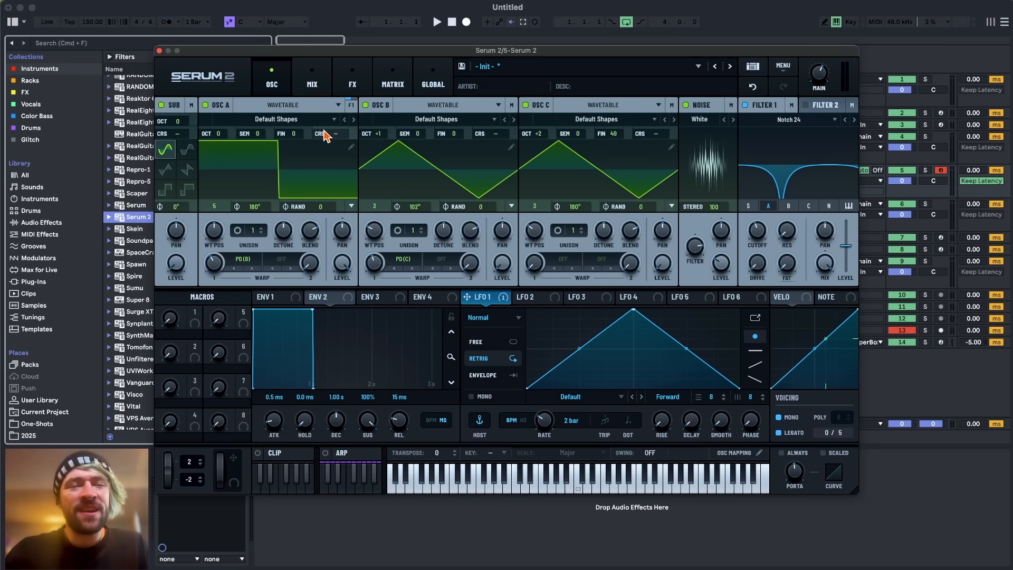
# Step: Examine the wavetables of oscillators A, B and C in their 3D displays and return to the 2D waveform views
pyautogui.click(317, 91)
pyautogui.click(288, 69)
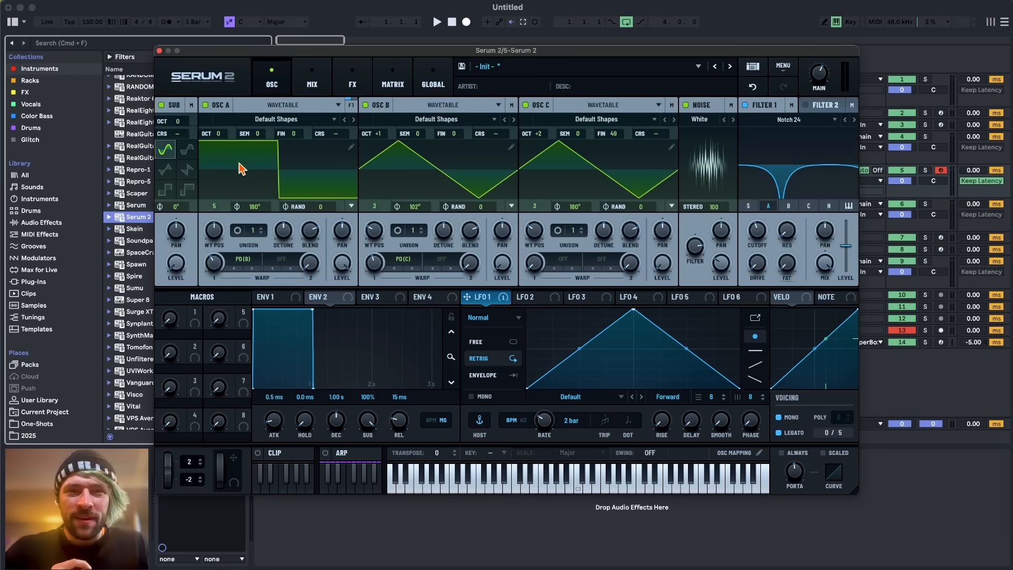
pyautogui.click(315, 177)
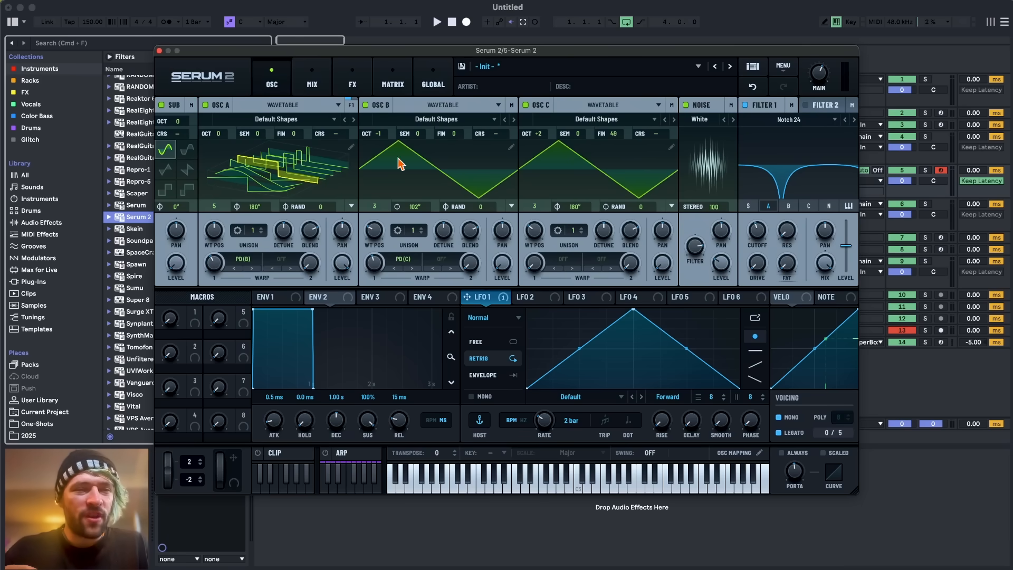
pyautogui.click(499, 170)
pyautogui.click(648, 174)
pyautogui.click(420, 189)
pyautogui.click(268, 169)
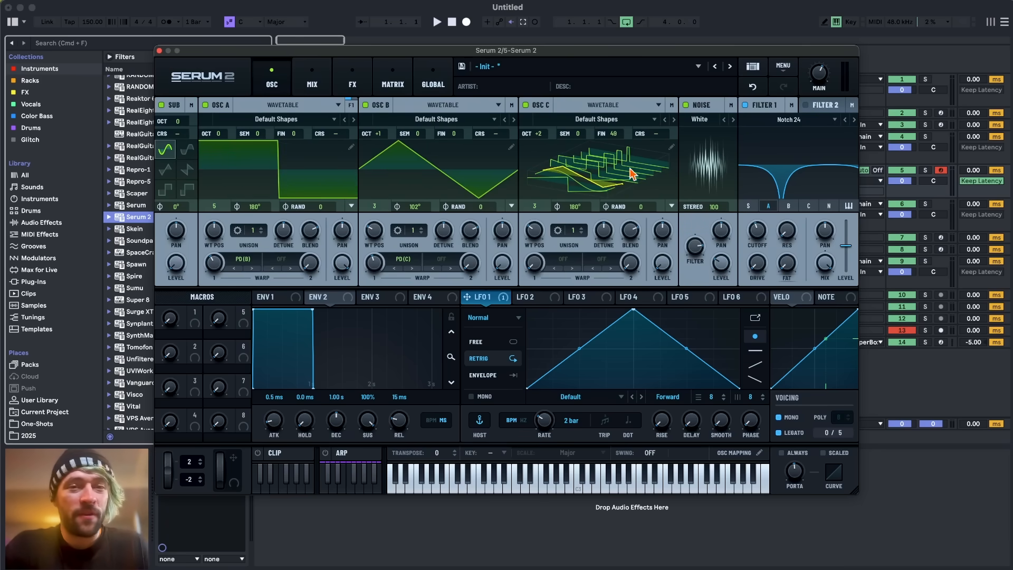
pyautogui.click(632, 175)
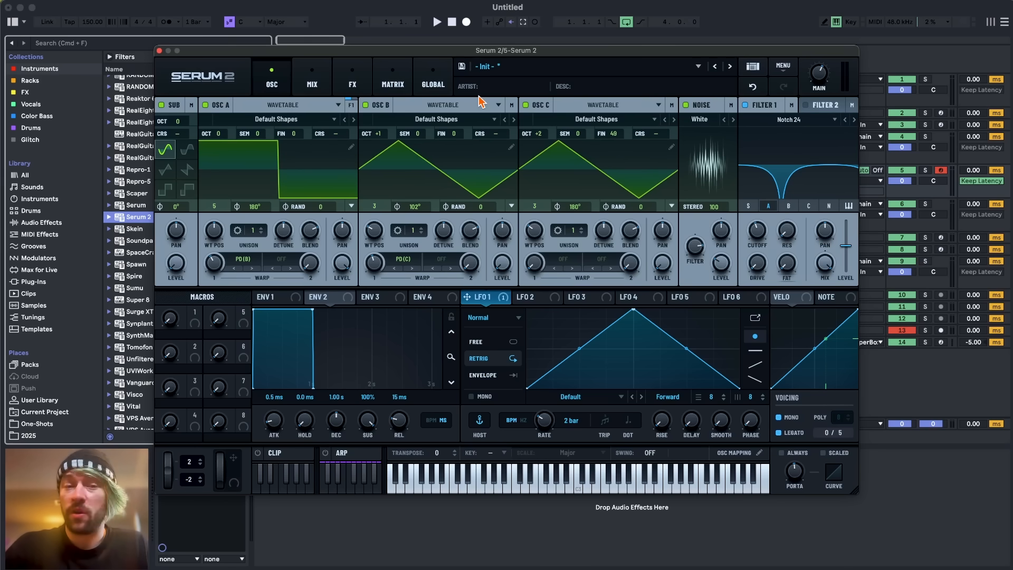